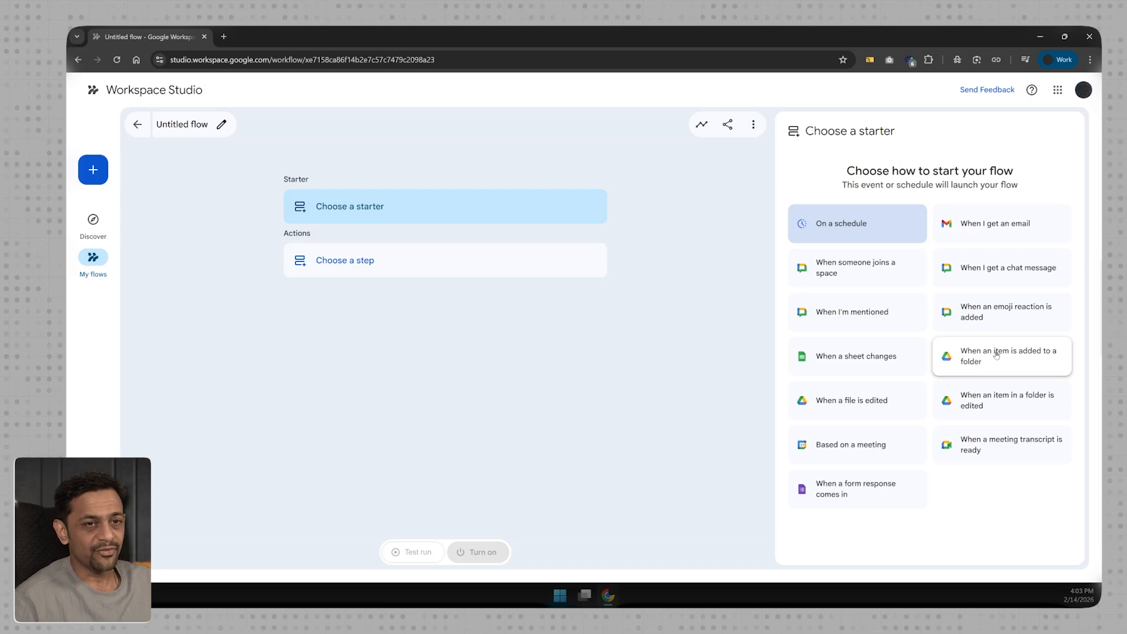
Make the flow start when an item is added to a folder, then open Google Drive alongside it.
left_click(995, 355)
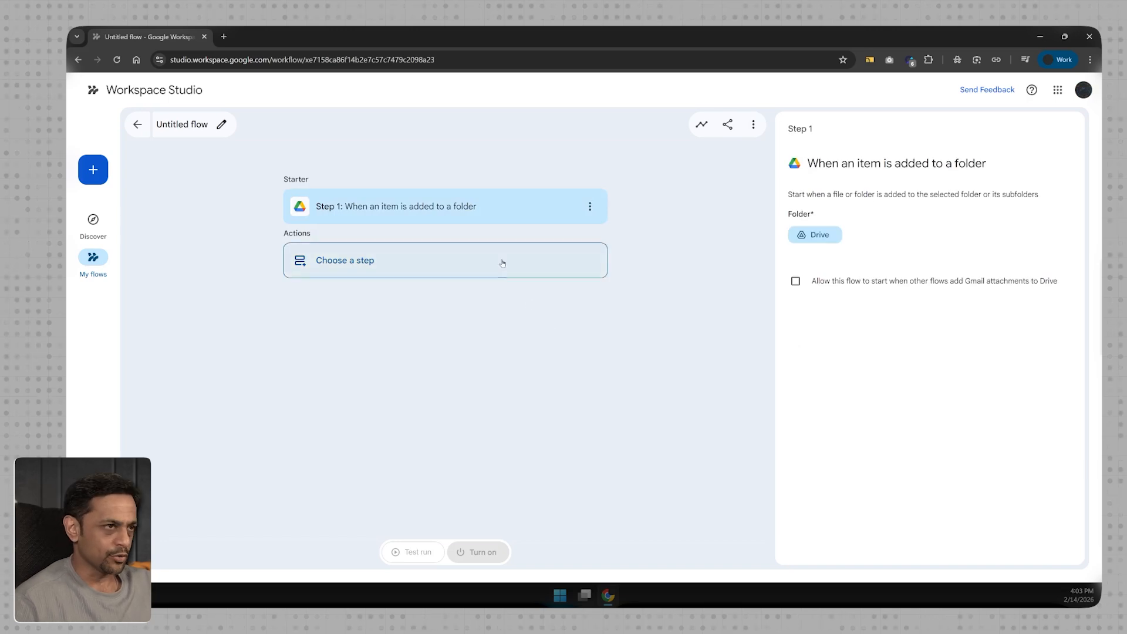
left_click(223, 36)
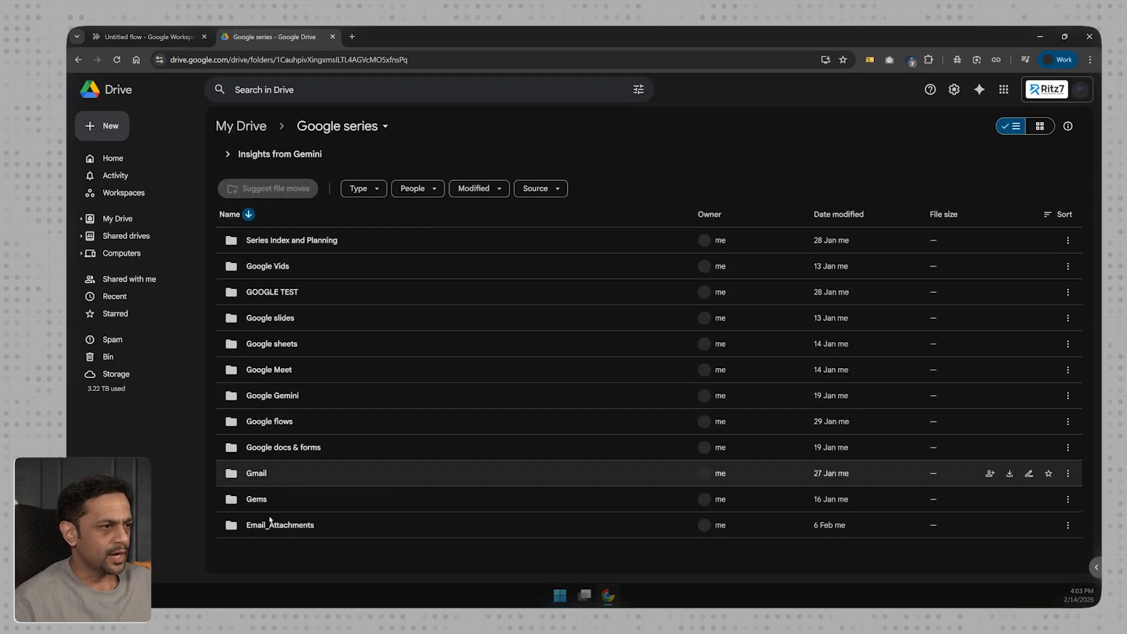
Create a new folder named Google-Drive_Demo inside the Google series folder.
left_click(104, 126)
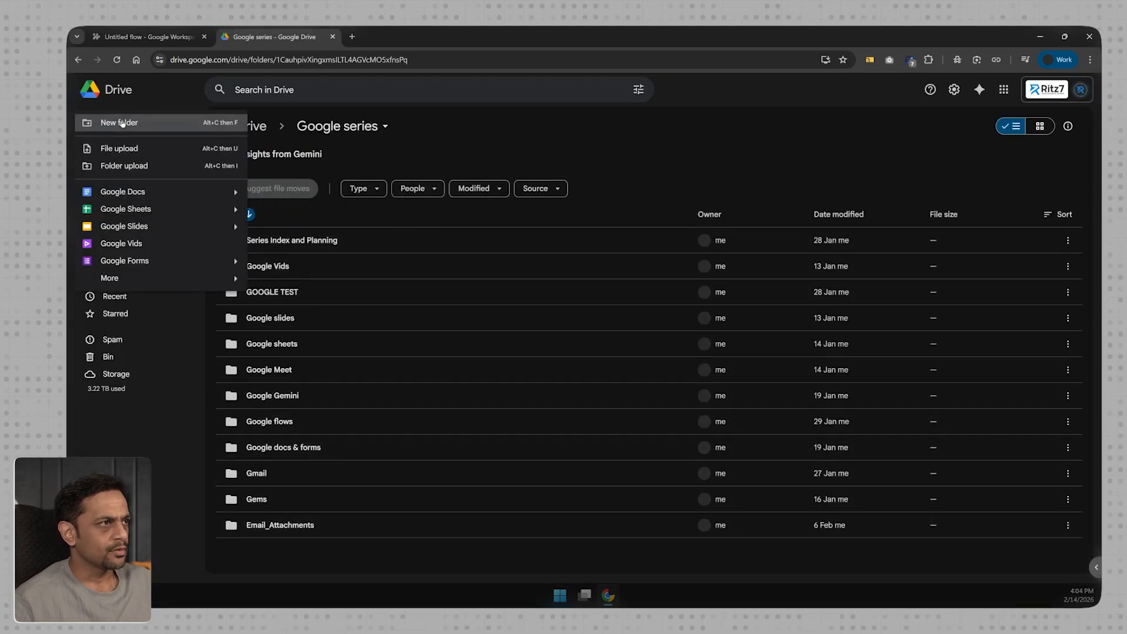
left_click(119, 122)
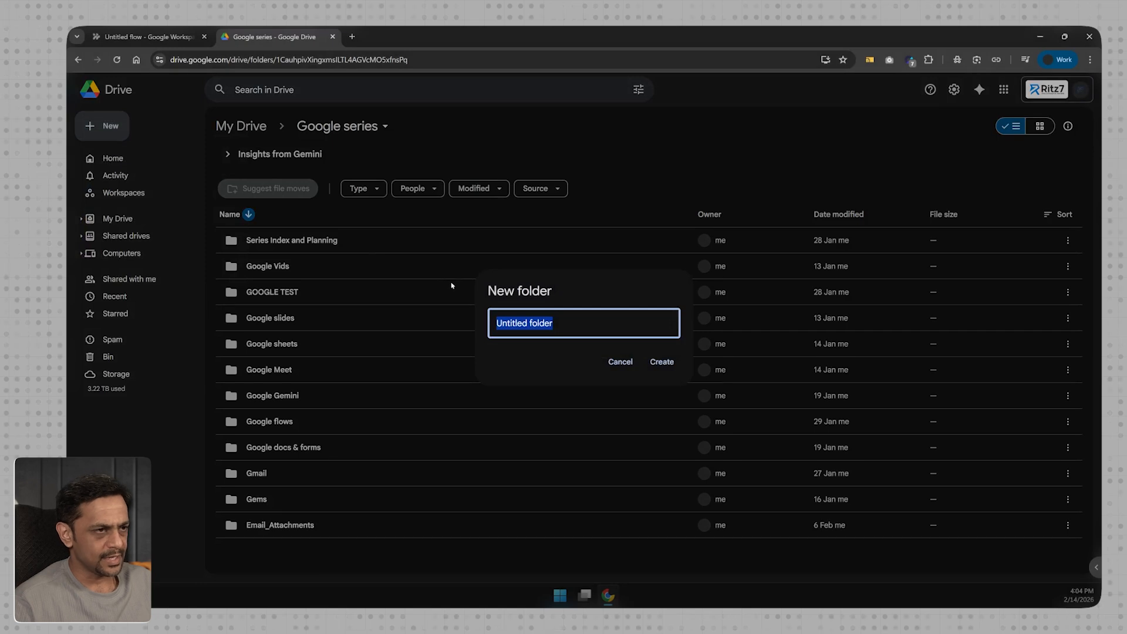
type("Google-Dri")
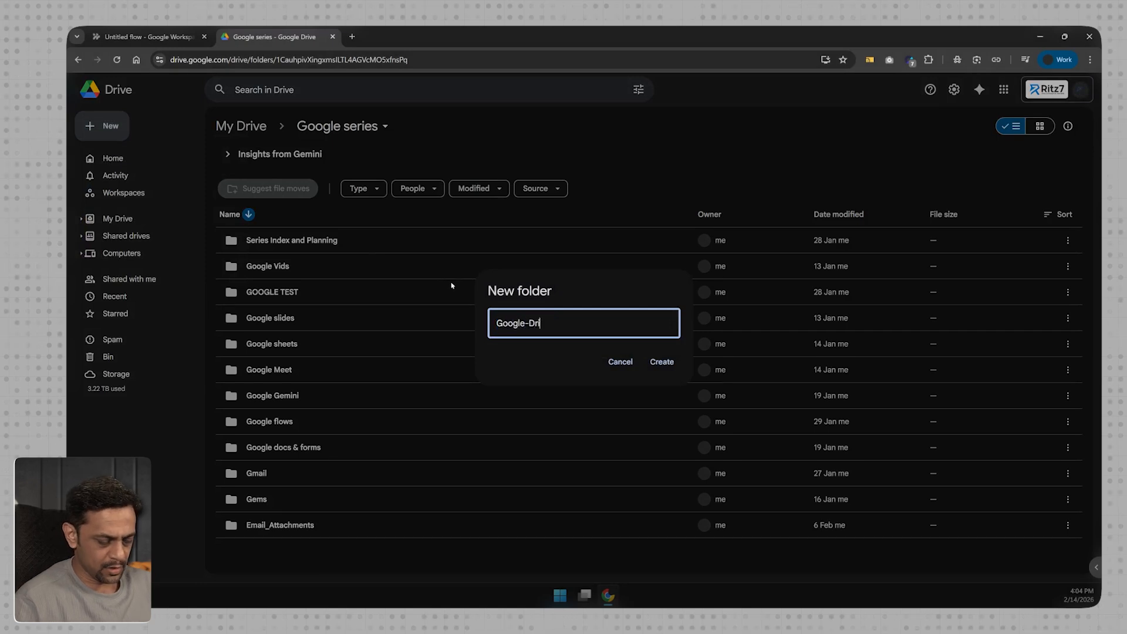
type("ve_Demo")
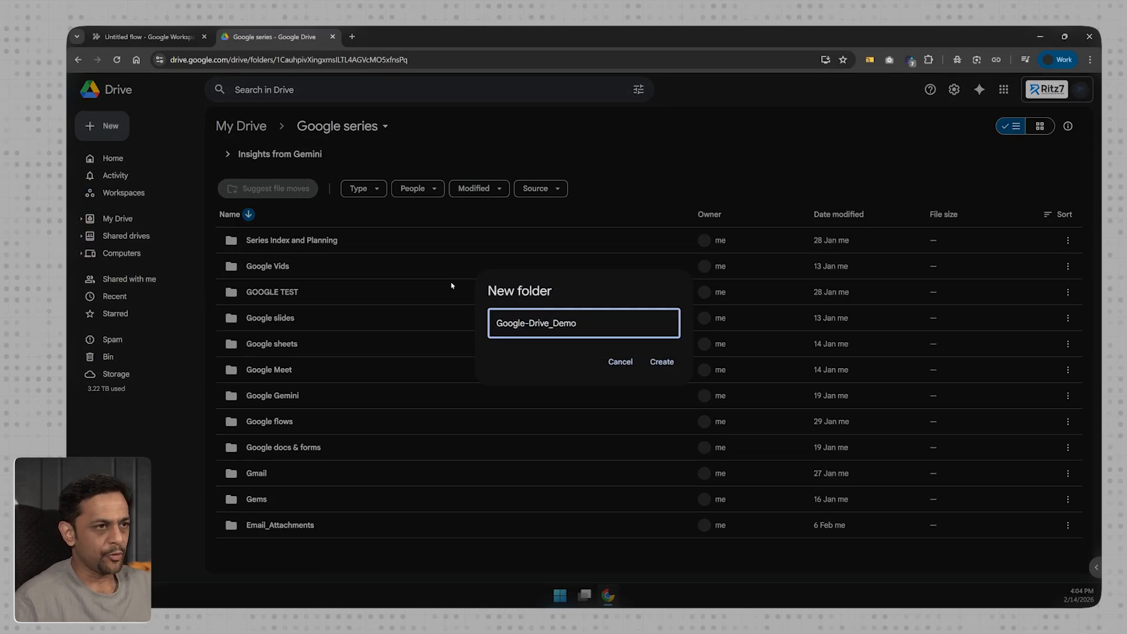
key("Return")
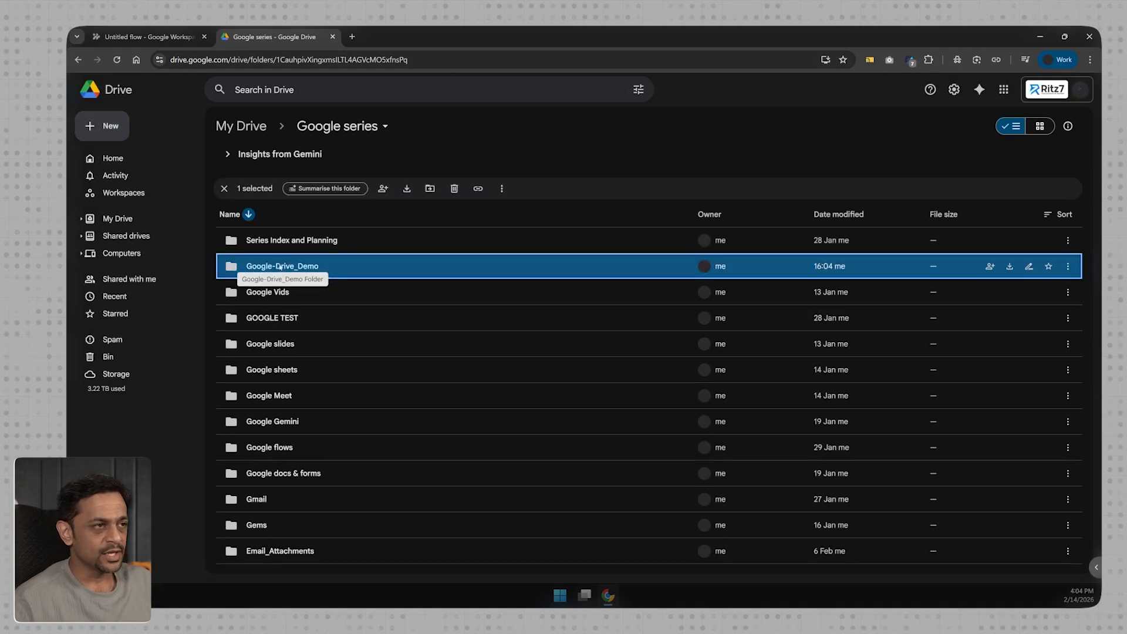
left_click(146, 36)
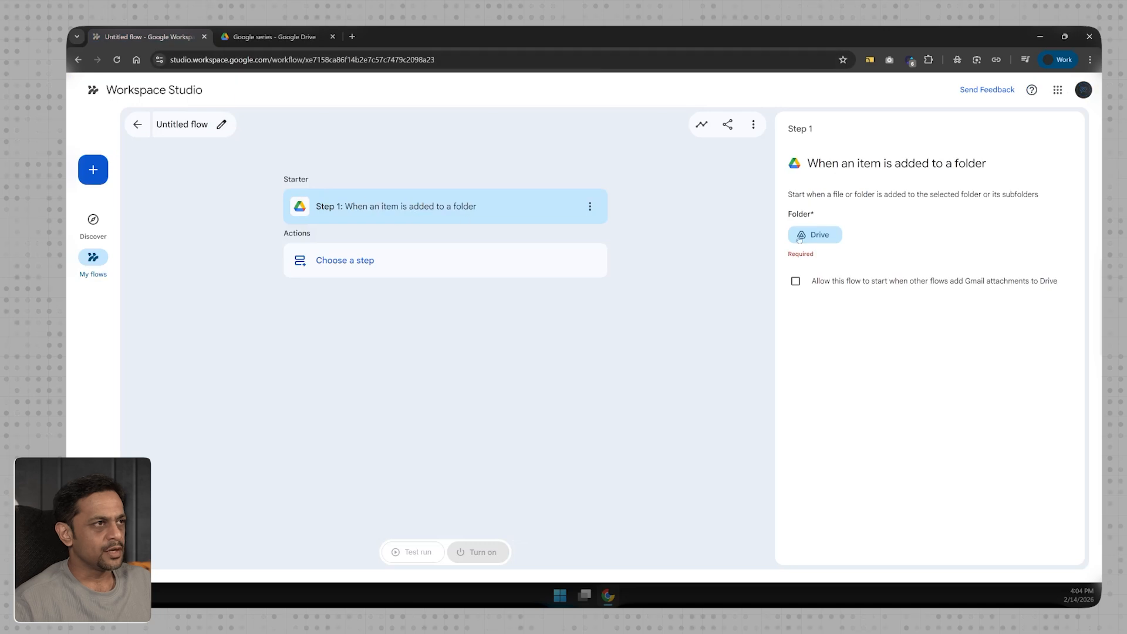
Point the starter at the Google-Drive_Demo folder and bring up the list of action steps.
left_click(819, 235)
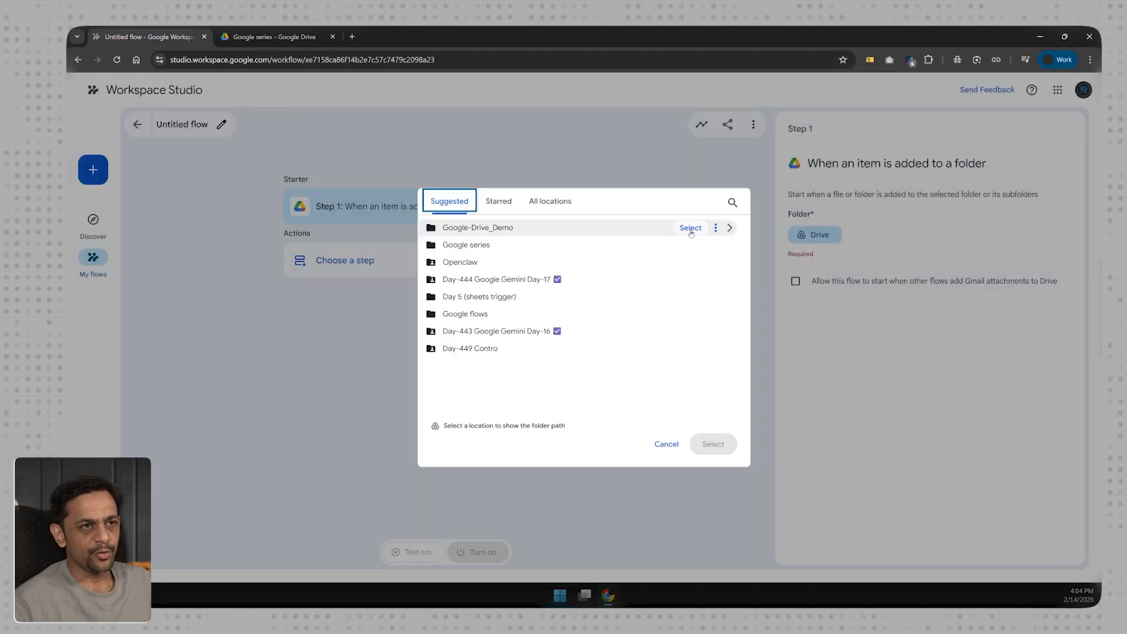
left_click(690, 228)
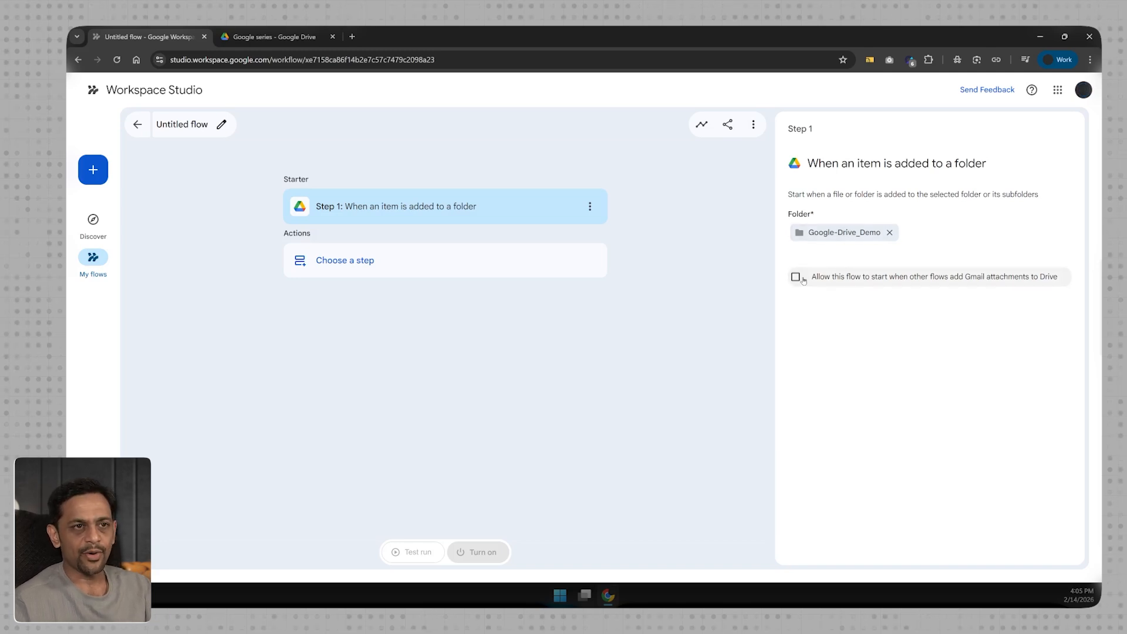
left_click(593, 267)
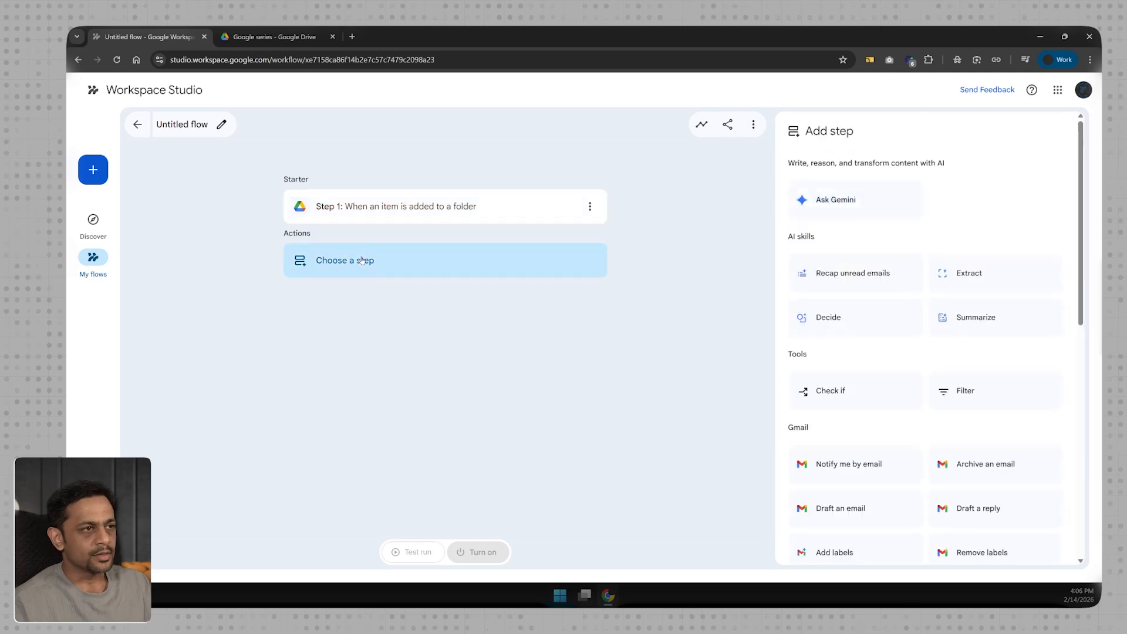
Add a Notify me in Chat step: 'A new file is ready for your review:' plus Step 1's file link.
scroll(917, 415, "down", 5)
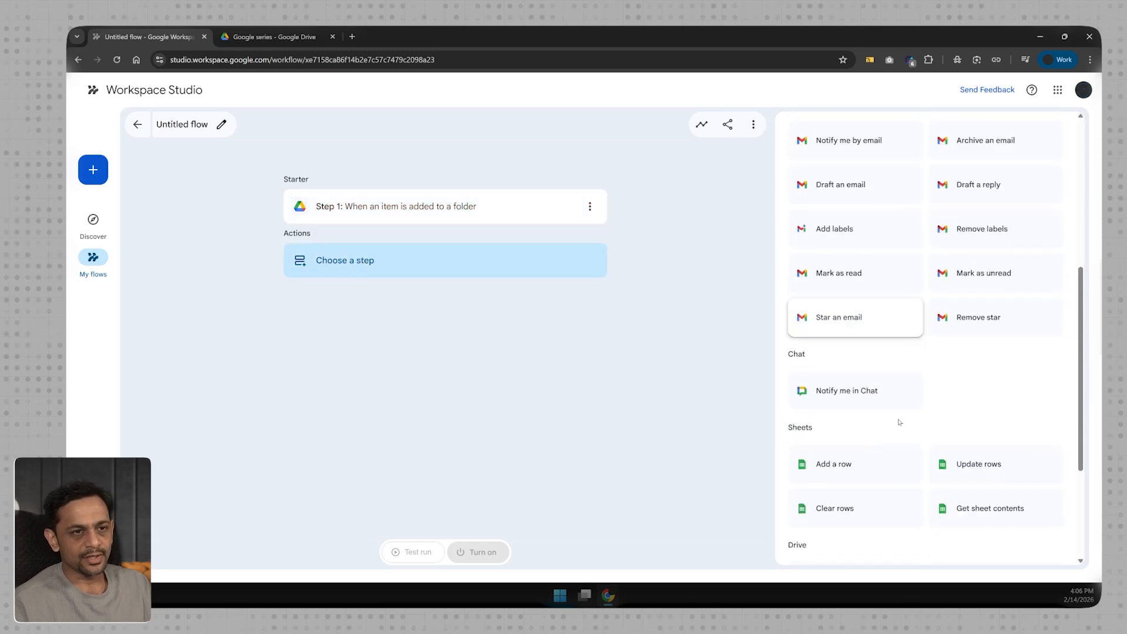
left_click(846, 392)
left_click(828, 218)
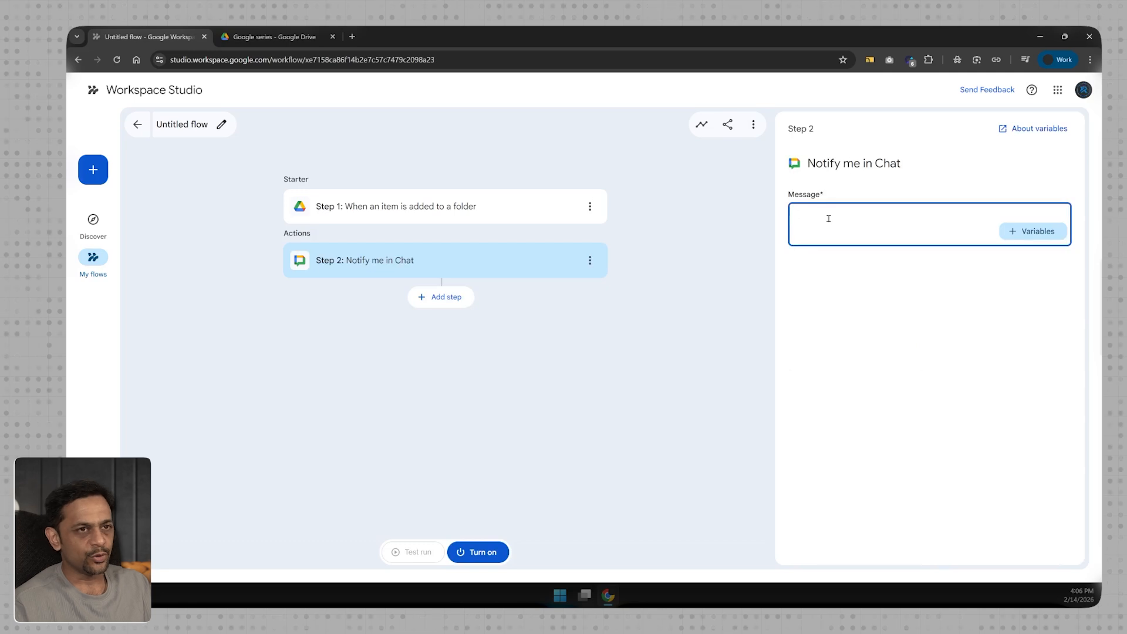
type("A new fi")
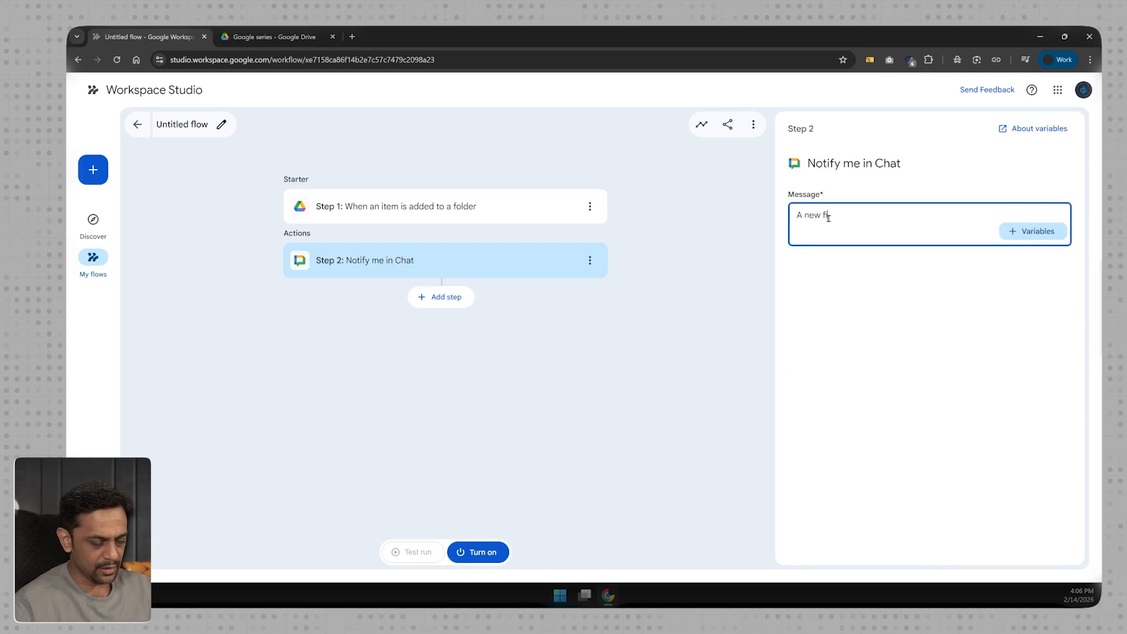
type("le is ready for your review")
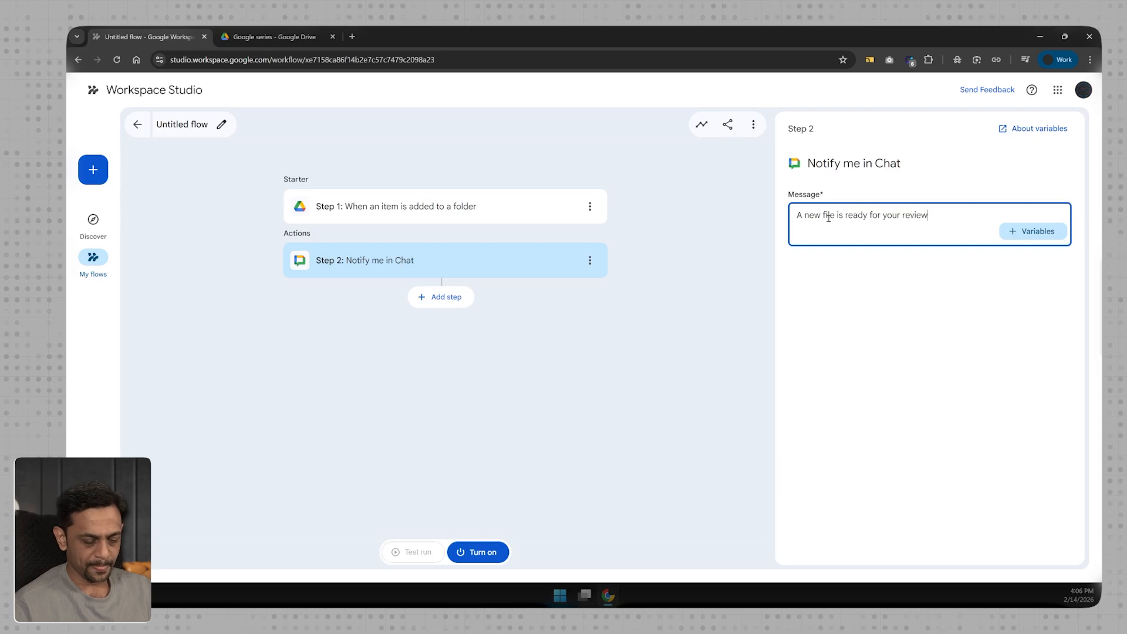
type(":")
key("Return")
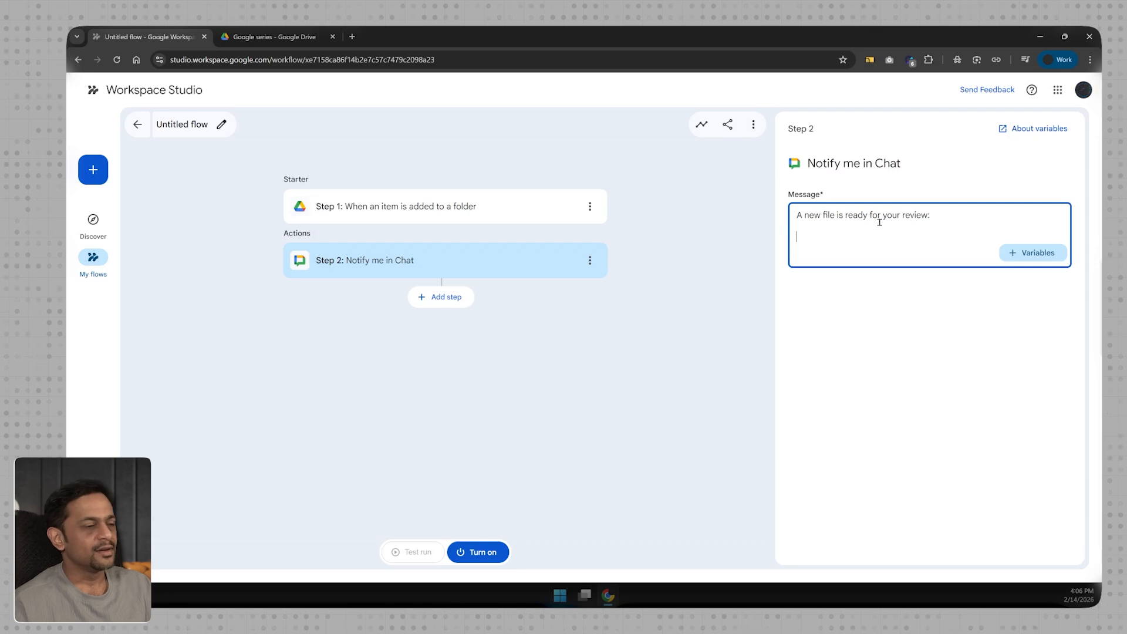
left_click(1028, 253)
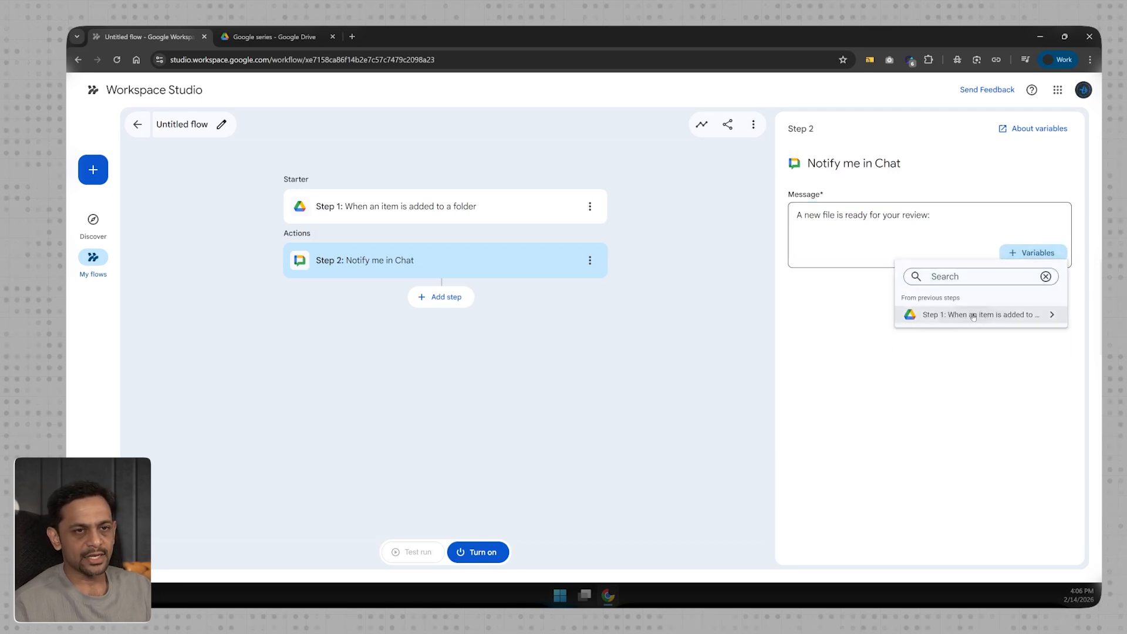
left_click(974, 316)
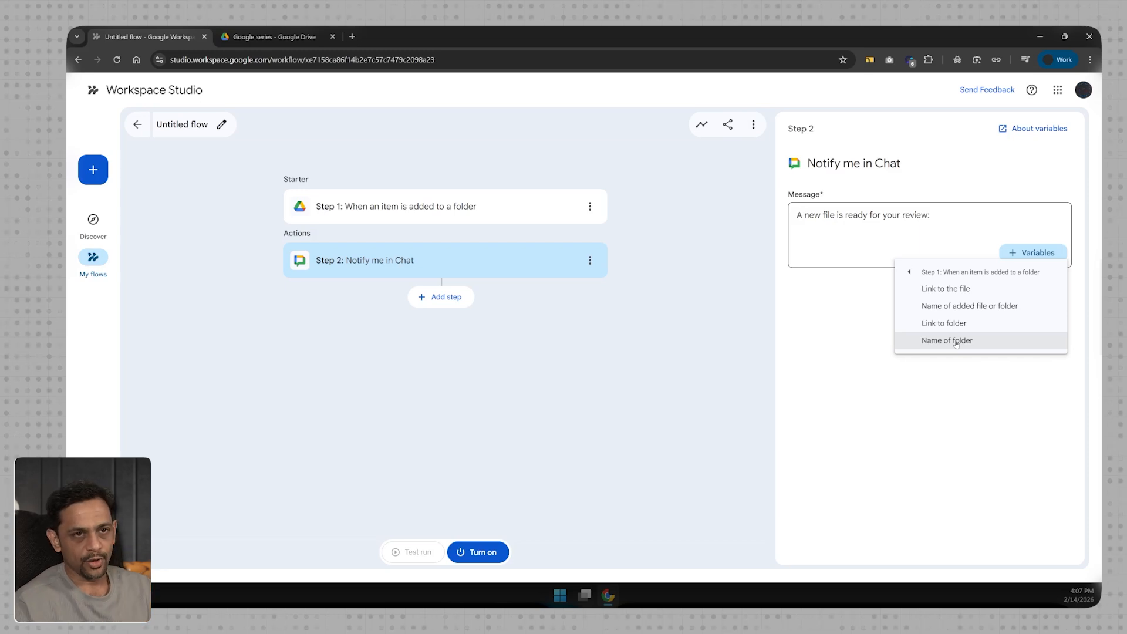
left_click(956, 290)
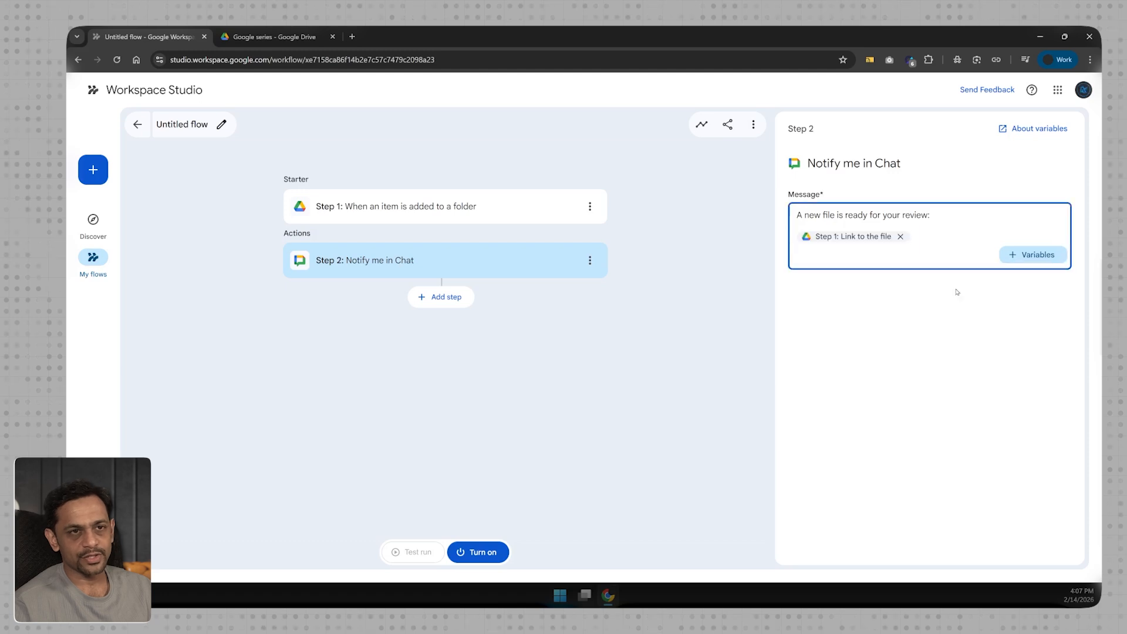
left_click(974, 320)
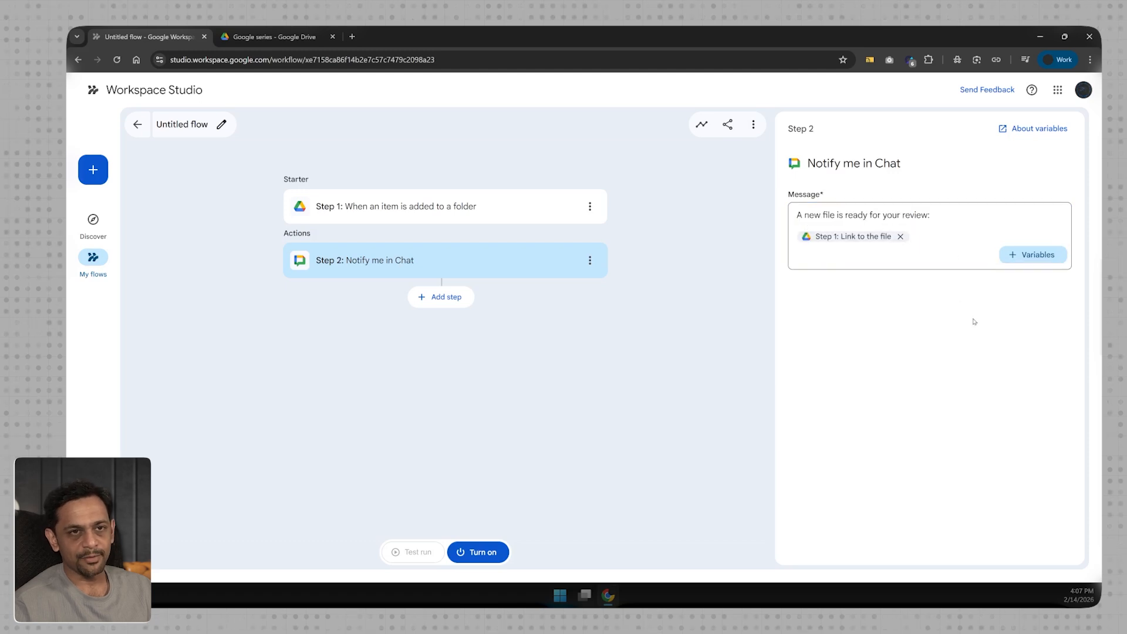
Turn the flow on and name it Drive-1.
left_click(476, 552)
type("Drive")
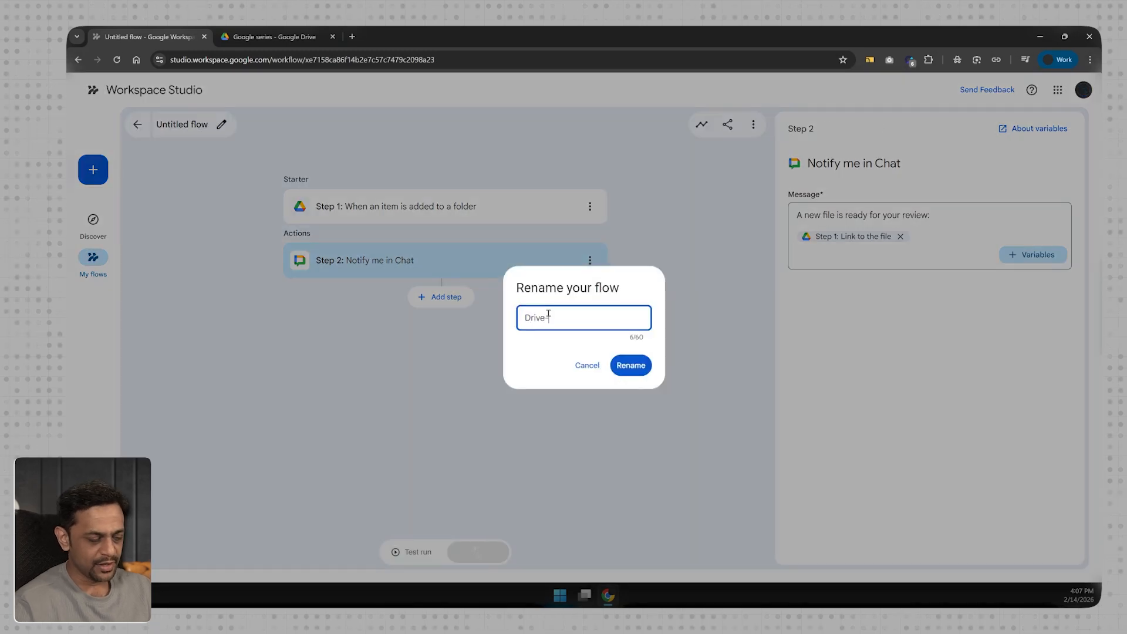
type("-1")
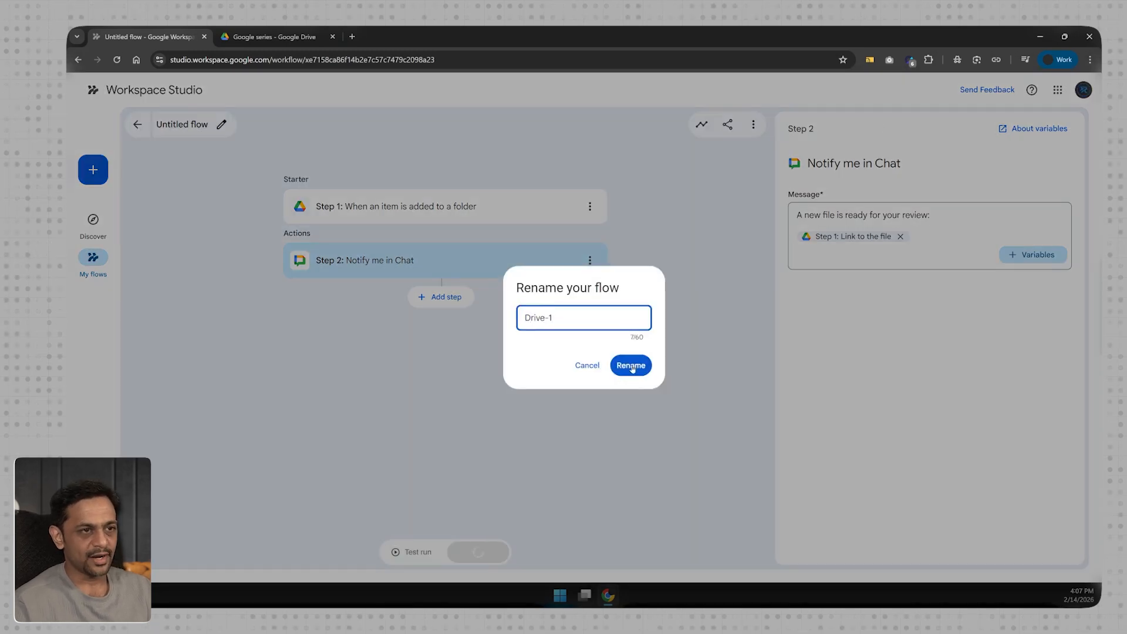
left_click(632, 368)
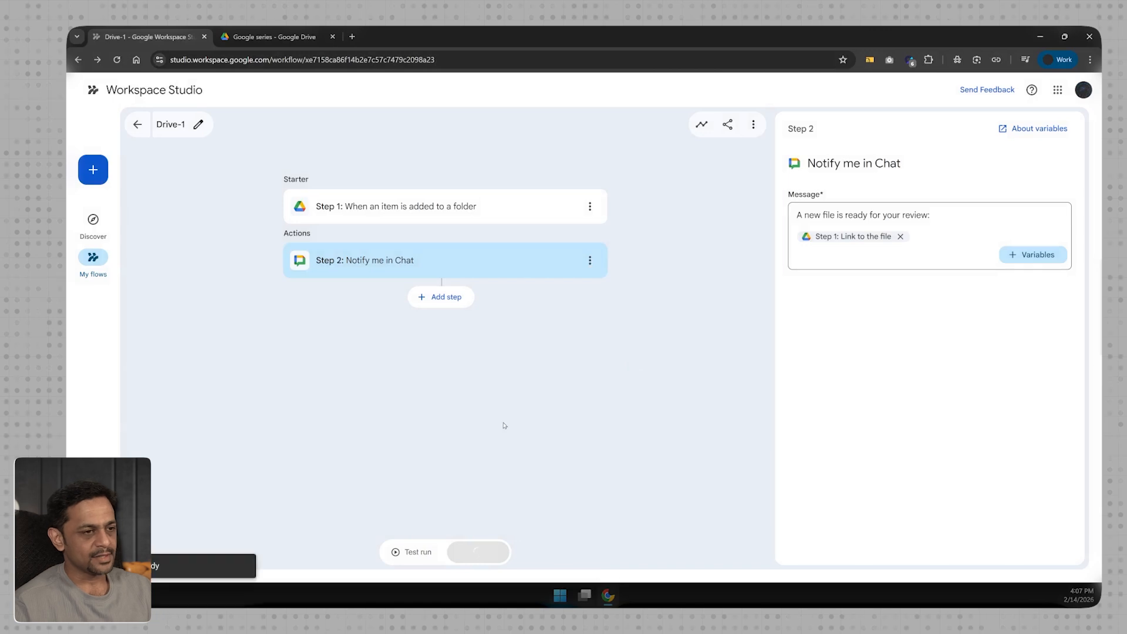
left_click(352, 36)
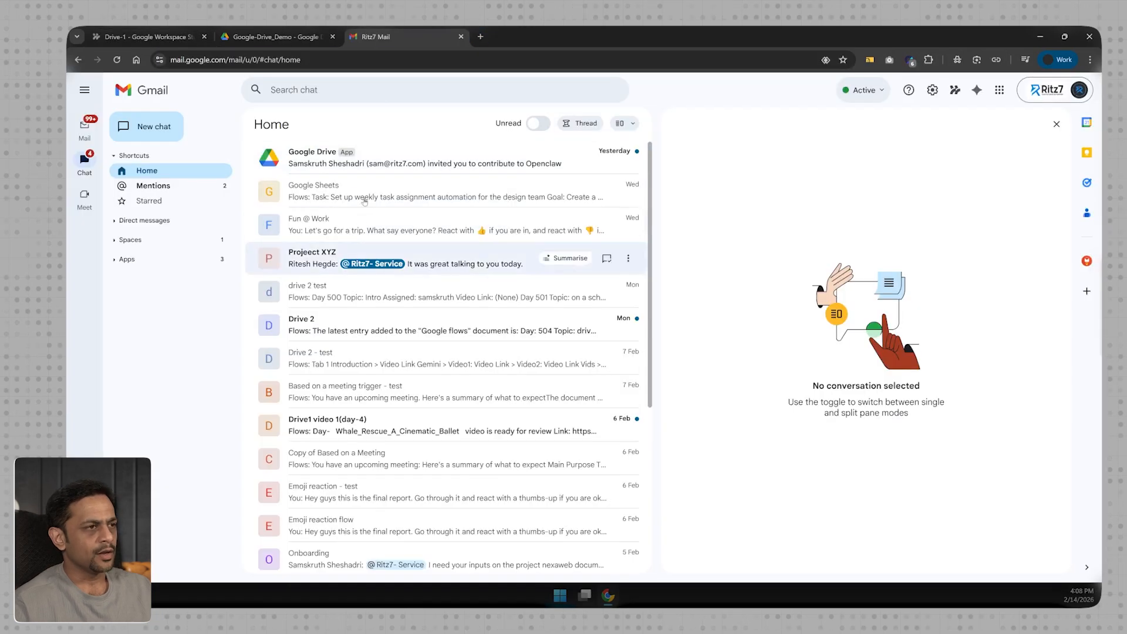
Drag Global Warming (1).pdf into the Google-Drive_Demo folder to upload it.
left_click(279, 33)
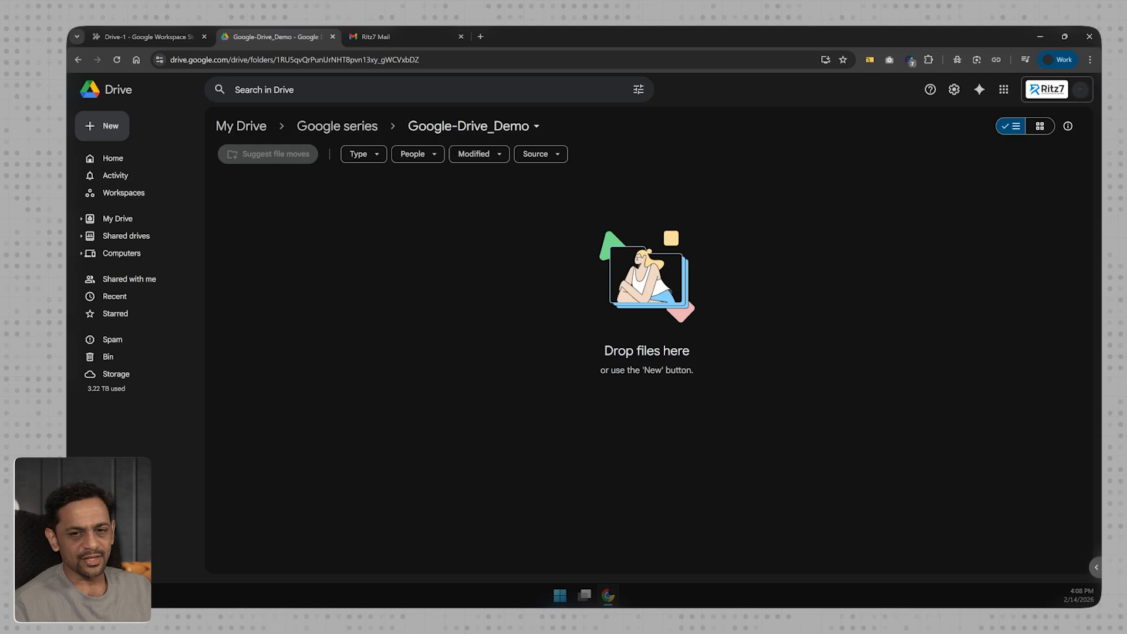
left_click_drag(194, 311, 494, 304)
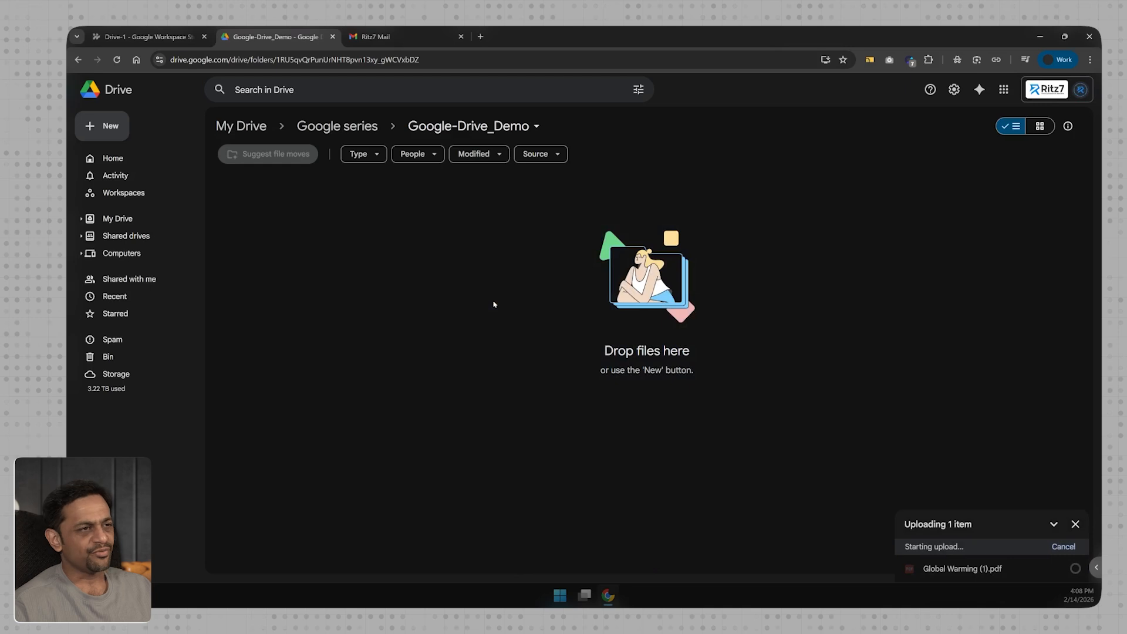
left_click(138, 33)
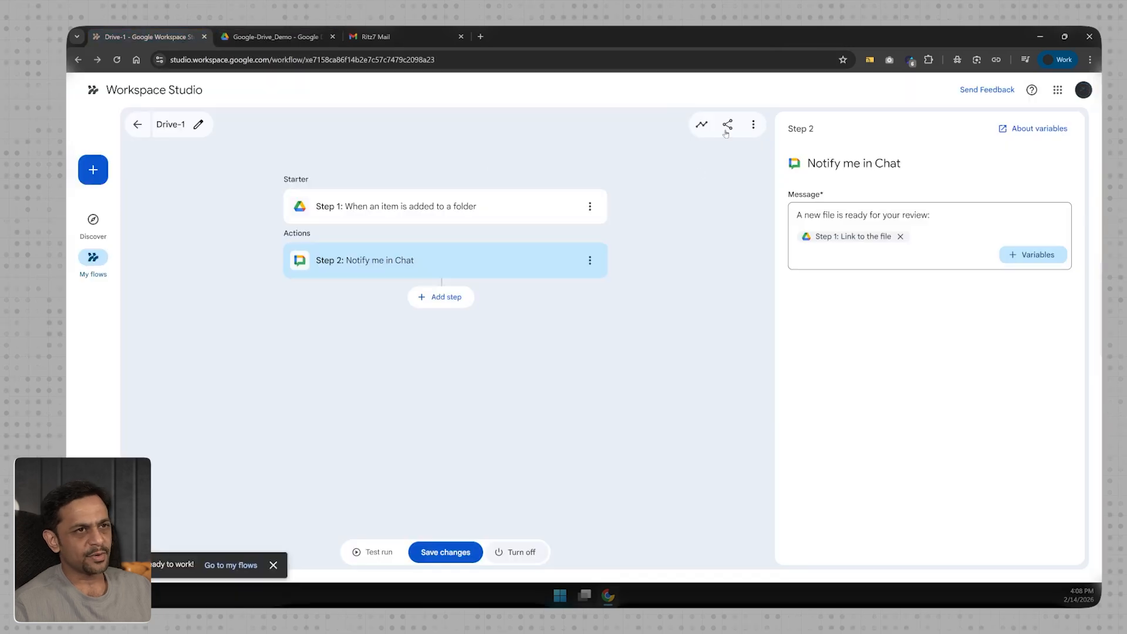
Refresh Drive-1's Activity list to confirm the run completed.
left_click(701, 124)
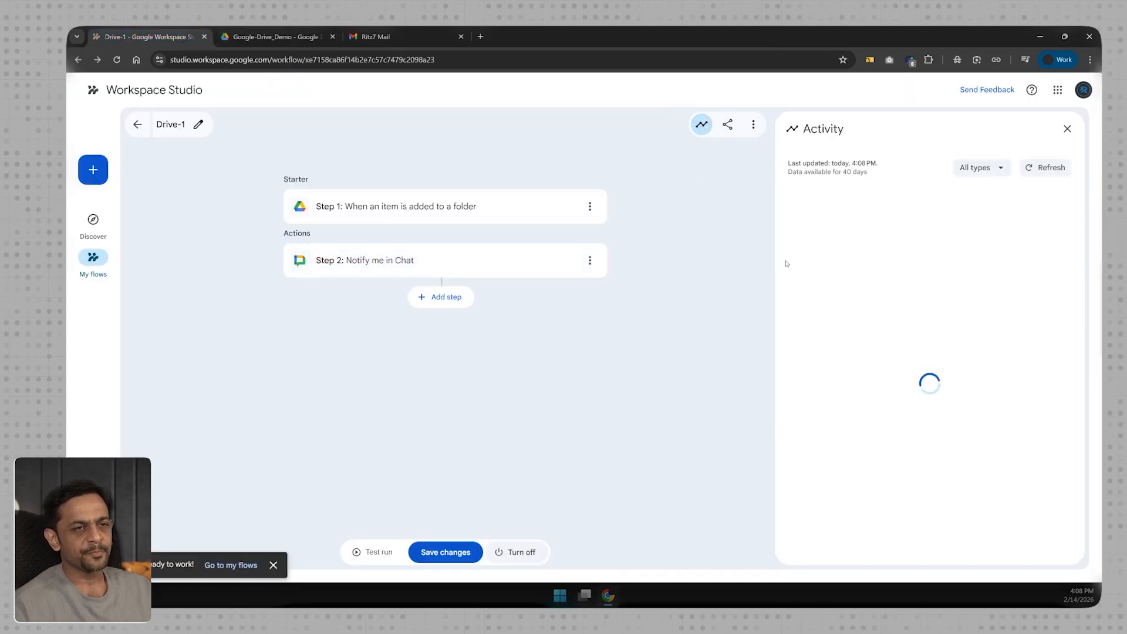
left_click(1034, 168)
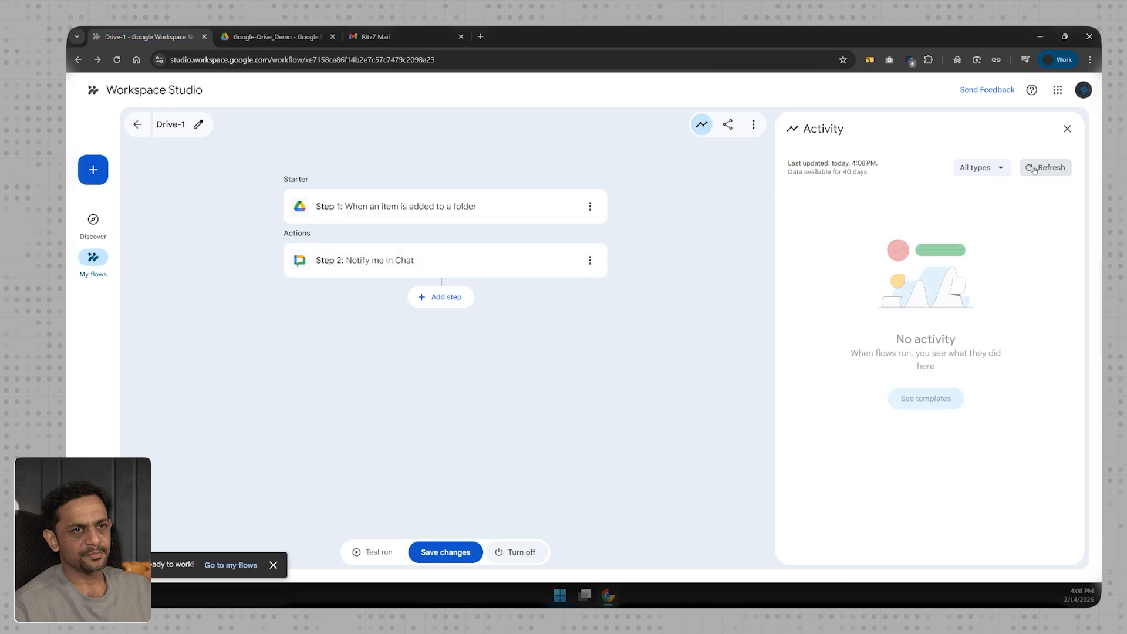
key("ctrl+Tab")
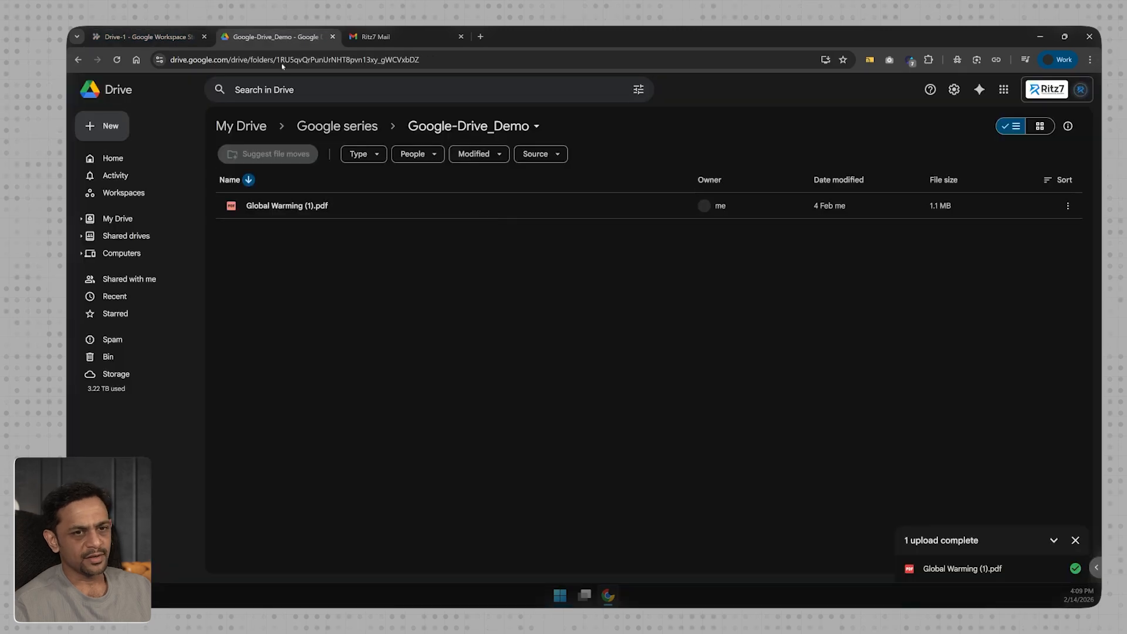
left_click(143, 37)
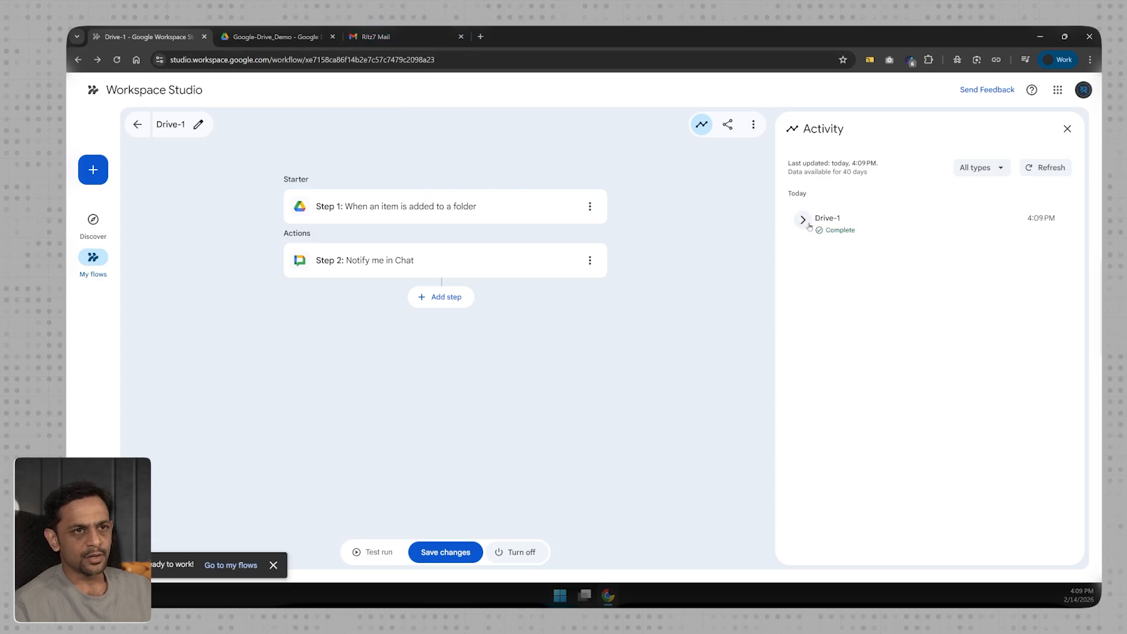
left_click(376, 36)
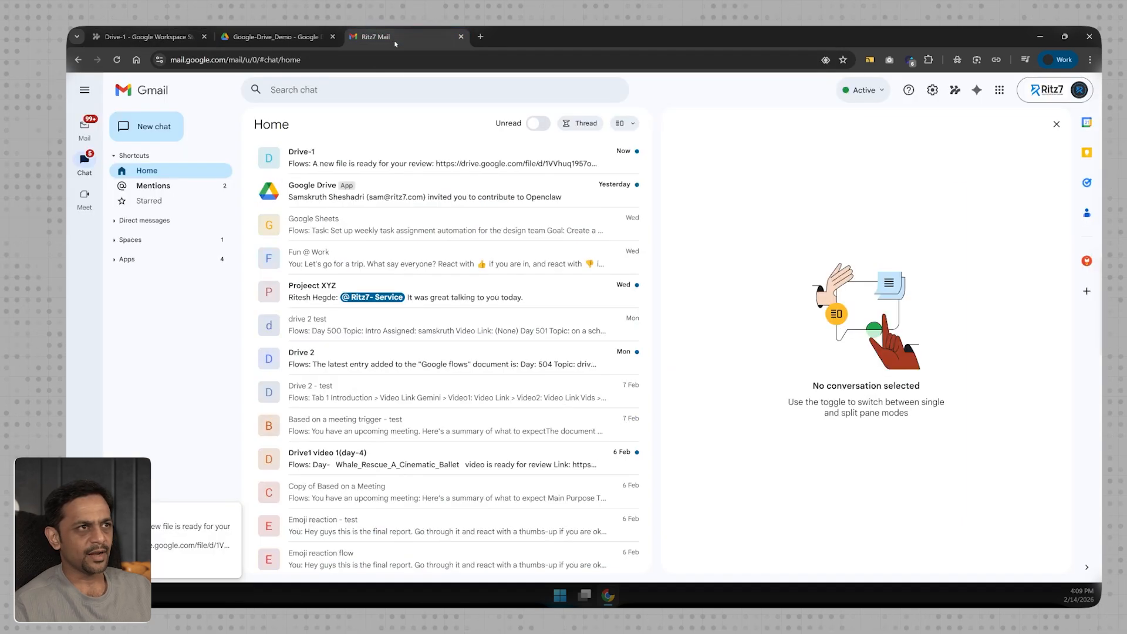
Read the Drive-1 chat message and open its linked Global Warming (1).pdf.
left_click(336, 158)
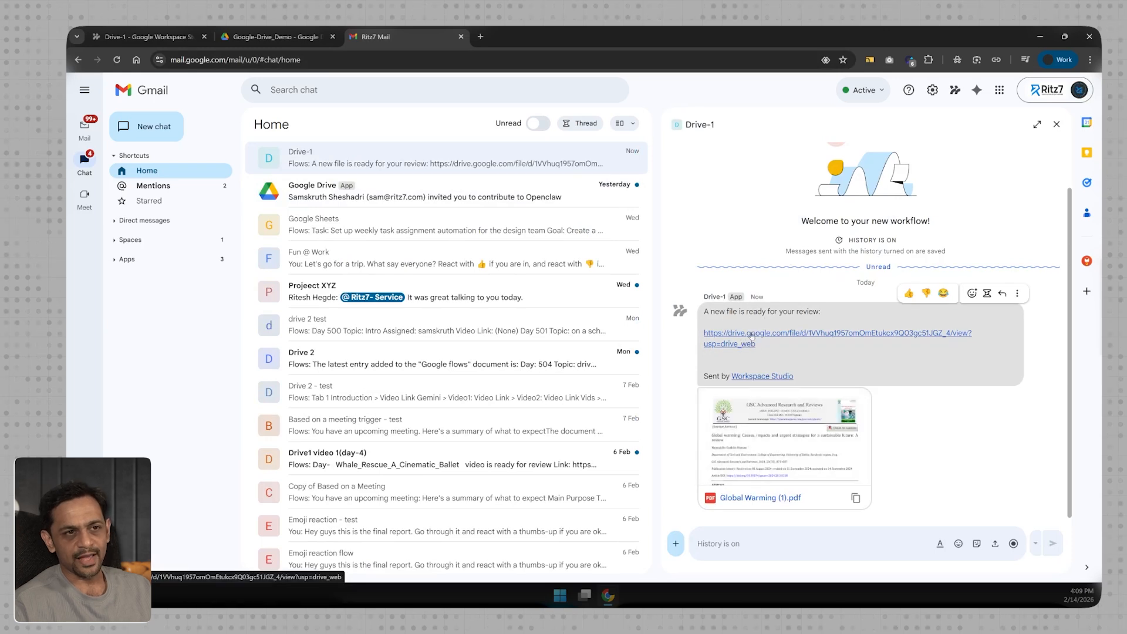
left_click(751, 335)
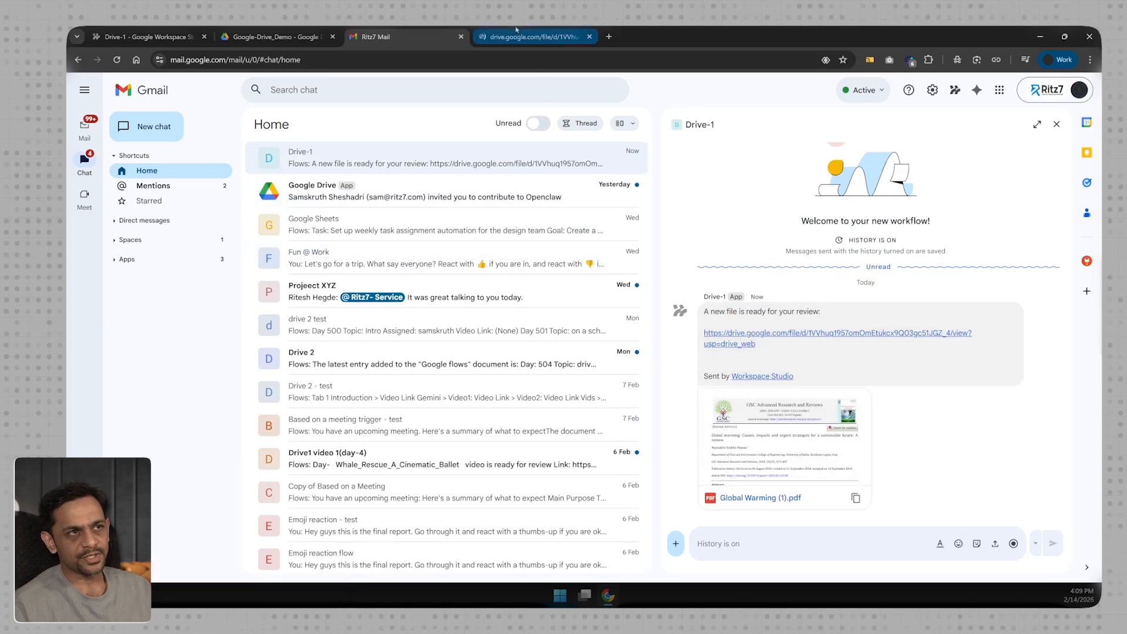
left_click(531, 36)
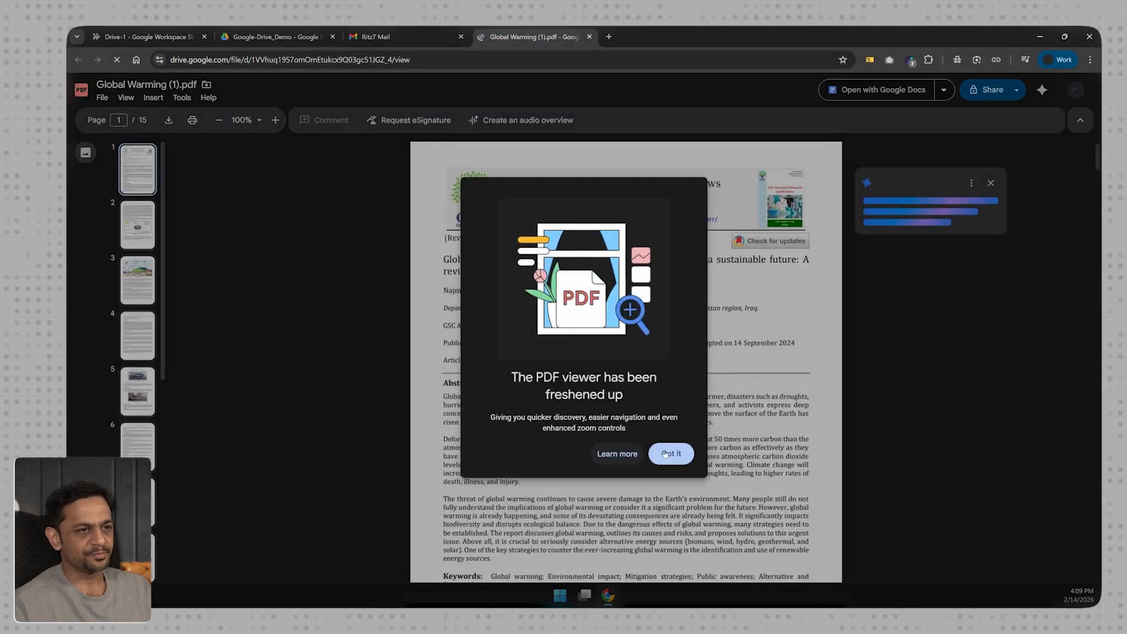
left_click(671, 453)
left_click(589, 36)
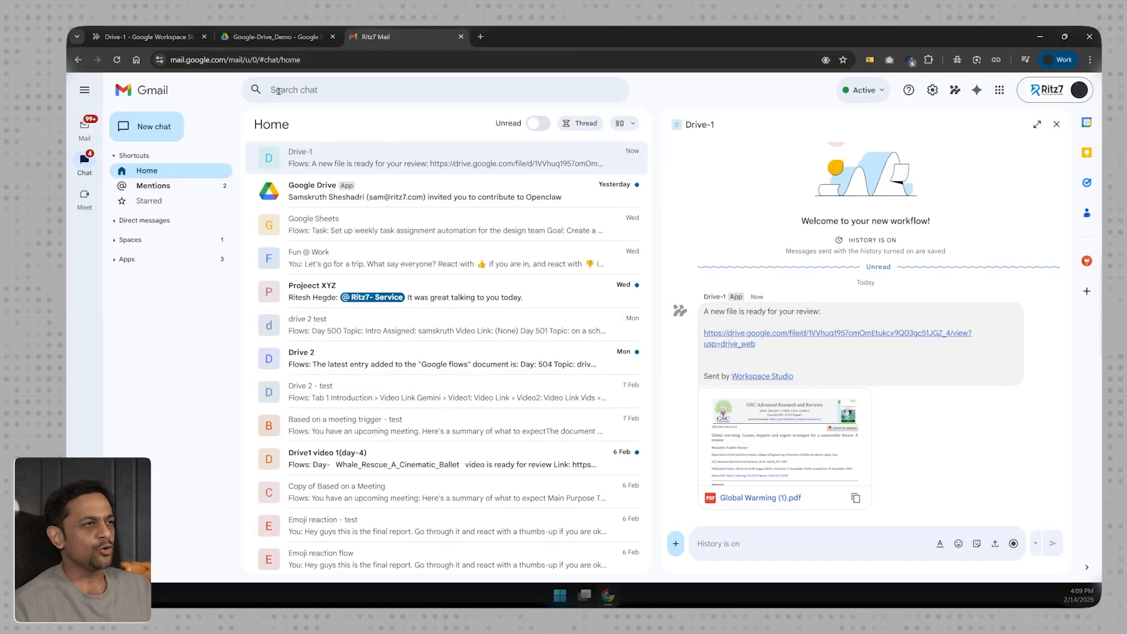
left_click(262, 39)
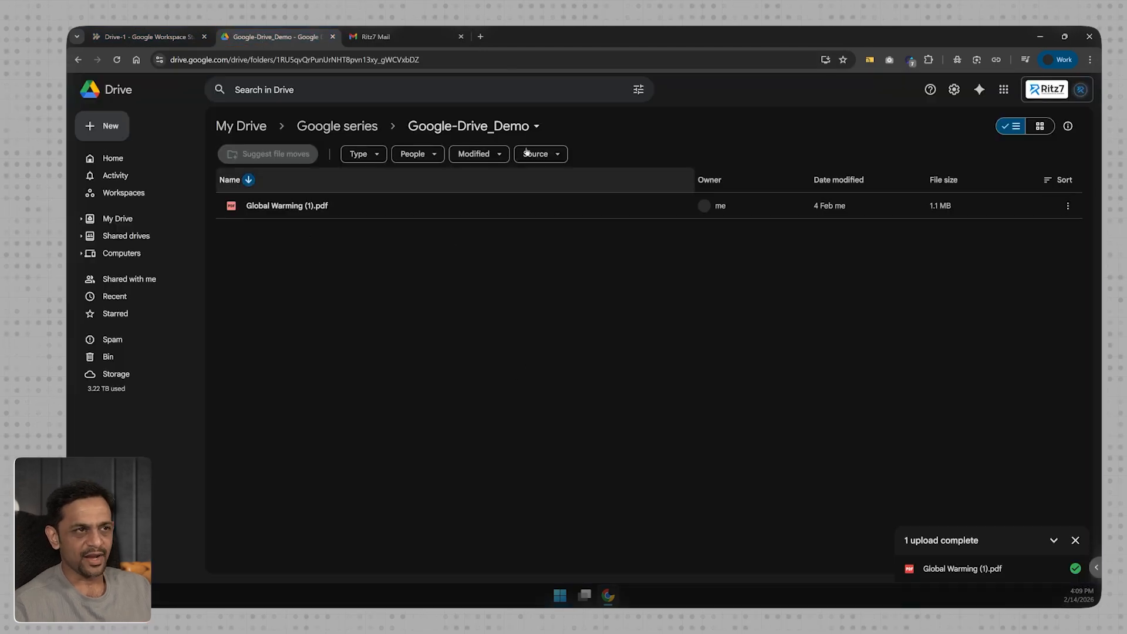
Share the Google-Drive_Demo folder with a colleague as Editor.
left_click(536, 126)
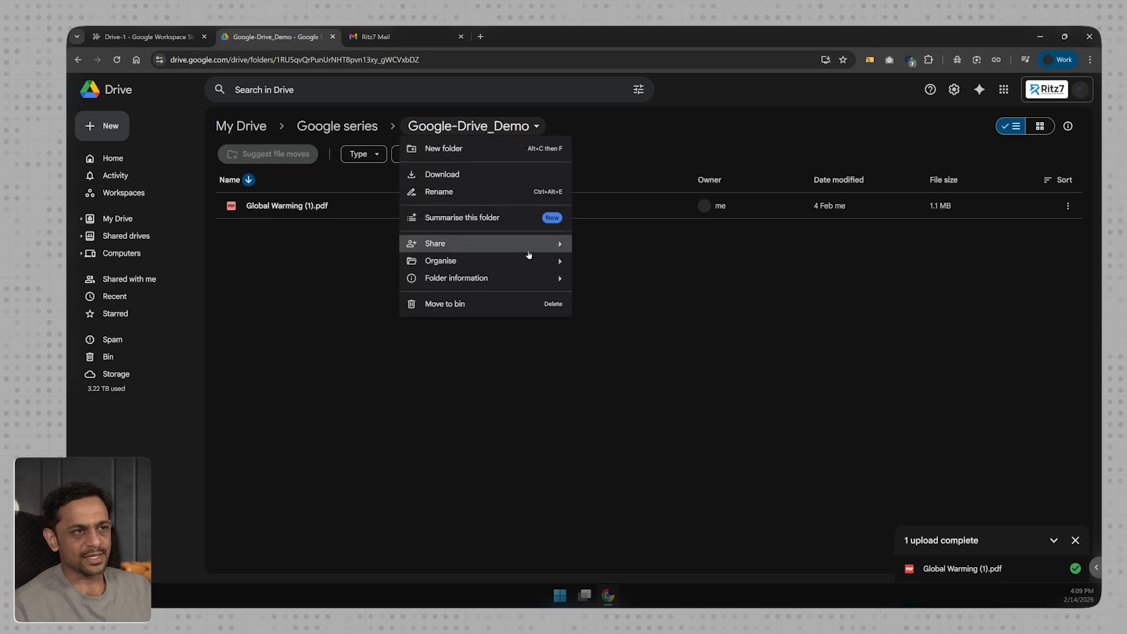
left_click(604, 246)
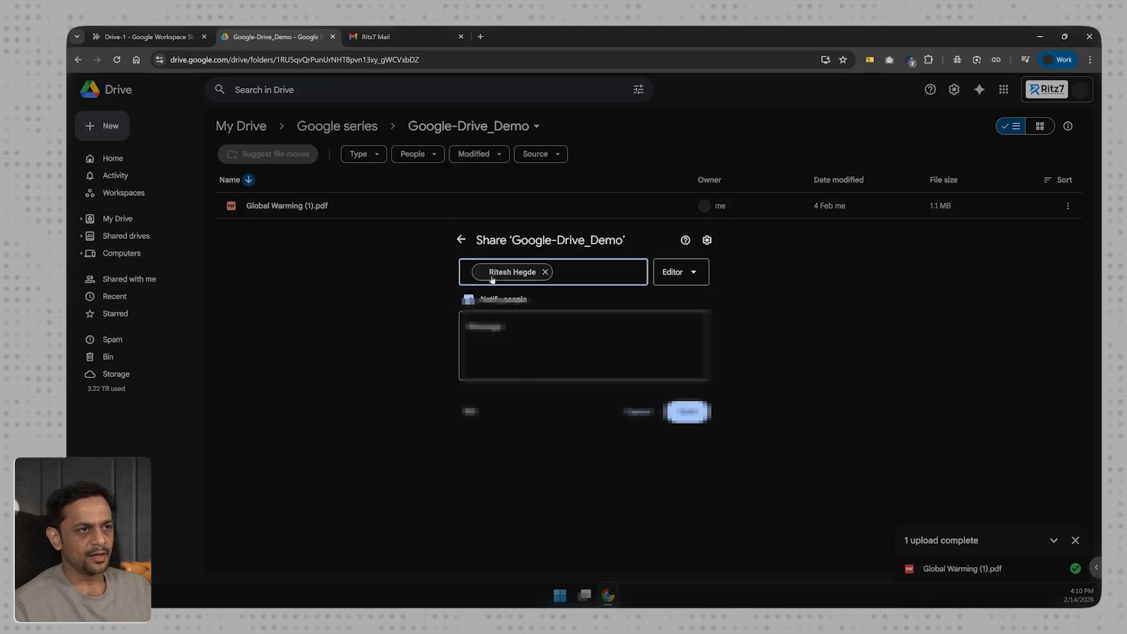
left_click(682, 410)
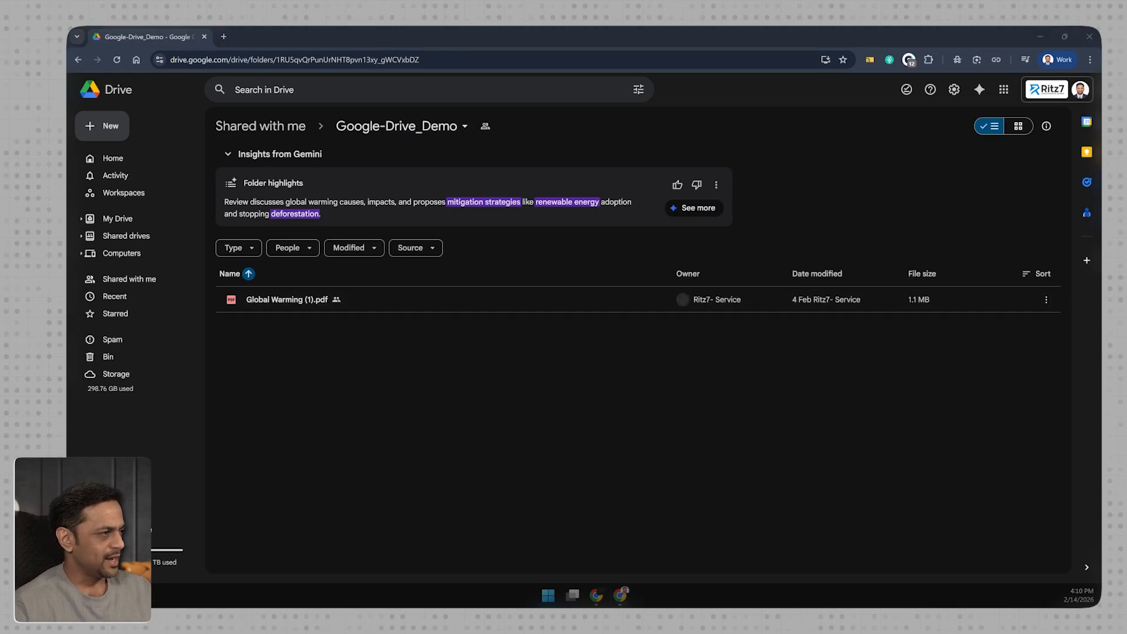
Upload AutomatedTestingHandbook.pdf into the shared Google-Drive_Demo folder and check Drive-1's new run.
left_click_drag(0, 376, 309, 389)
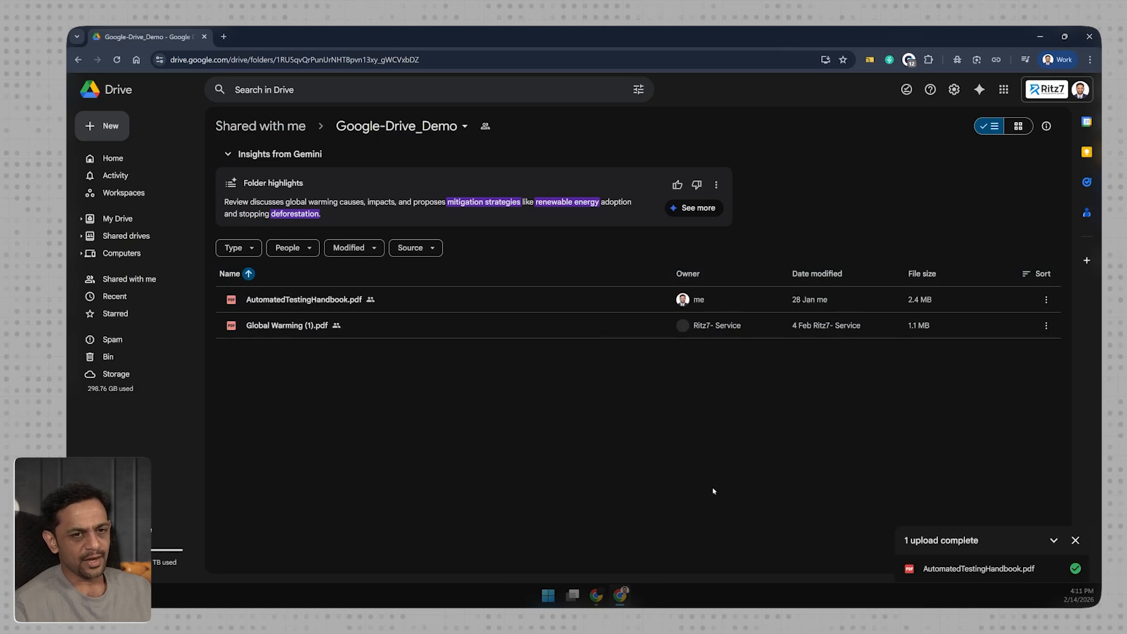
left_click(1039, 37)
left_click(158, 37)
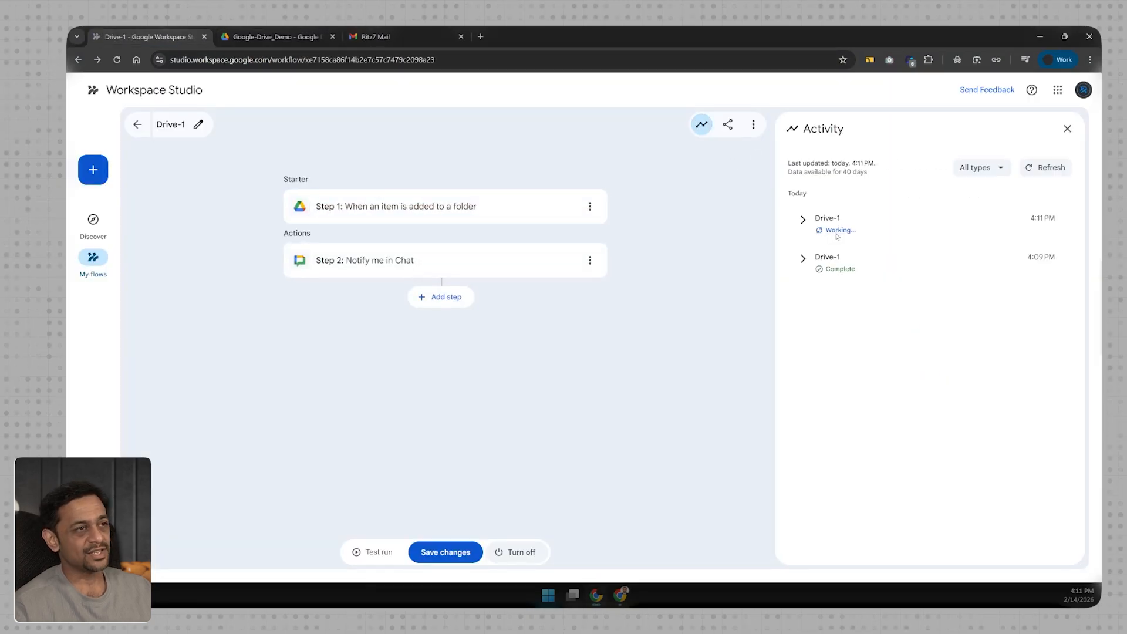
Check Drive-1's new Chat message, open AutomatedTestingHandbook.pdf from it, and return to the flow's Activity.
left_click(376, 36)
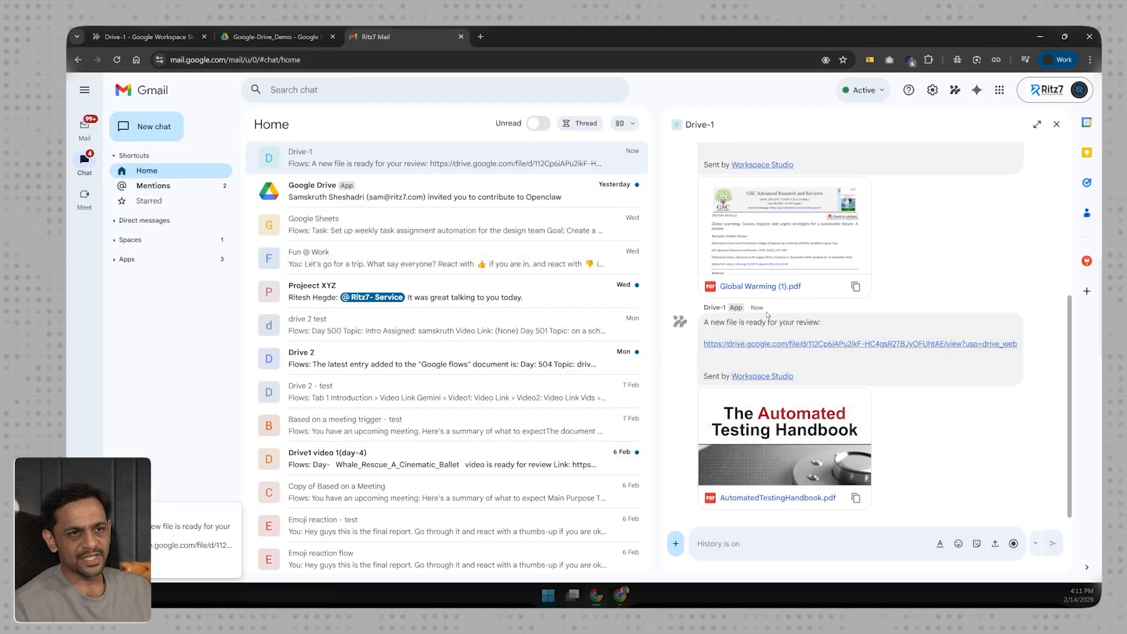
left_click(763, 345)
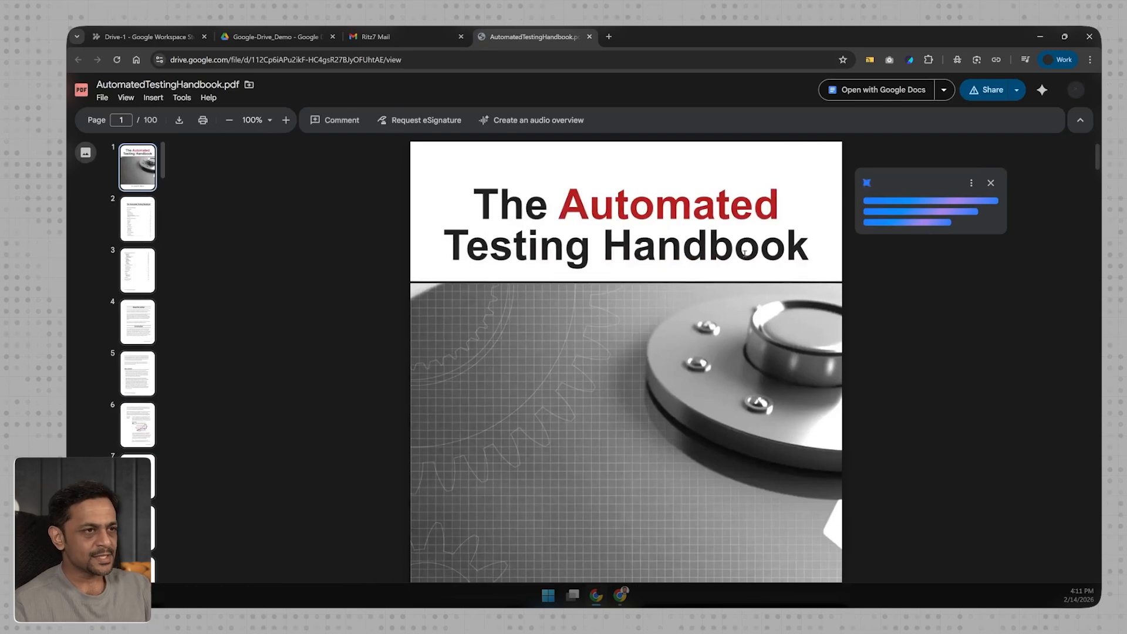
left_click(144, 37)
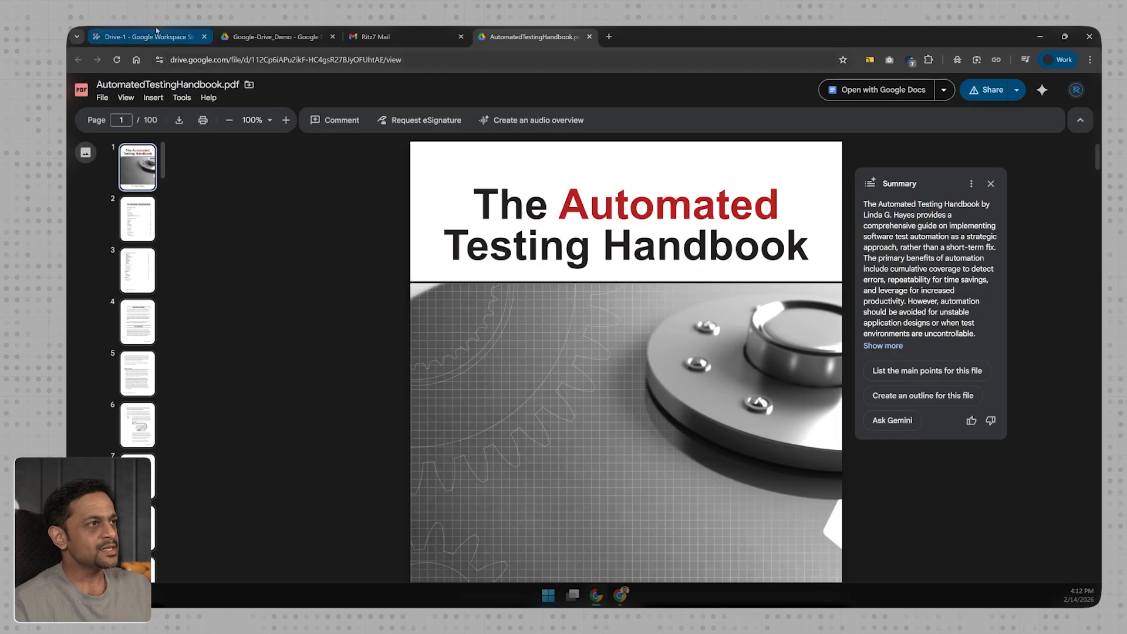
Go back to the Drive-1 flow editor and bring up its Share a copy settings.
left_click(165, 39)
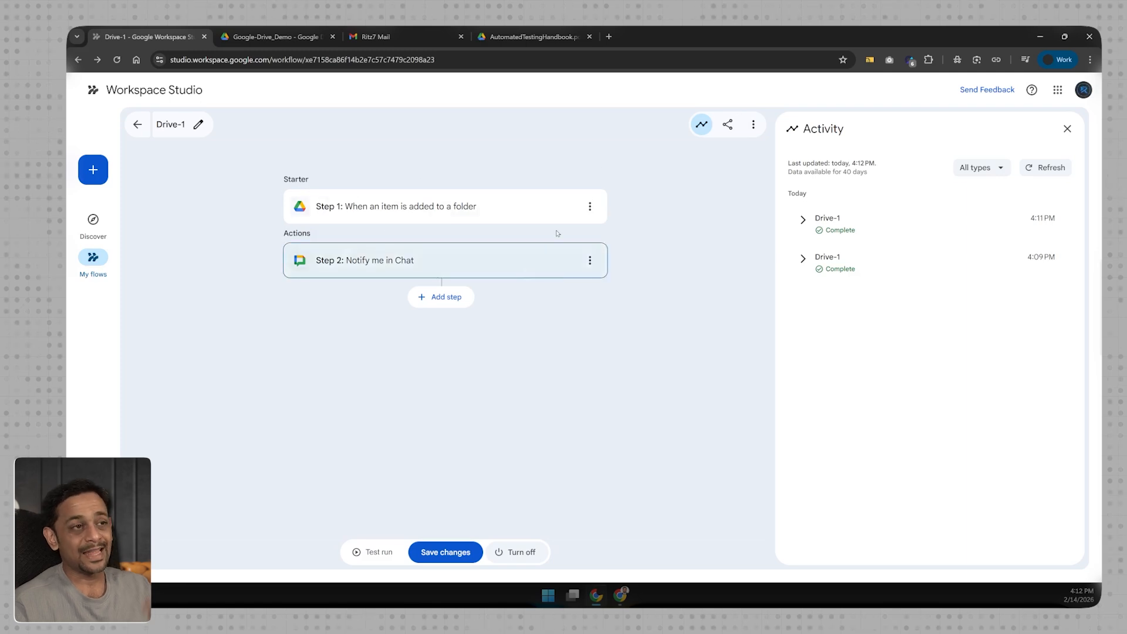
left_click(728, 126)
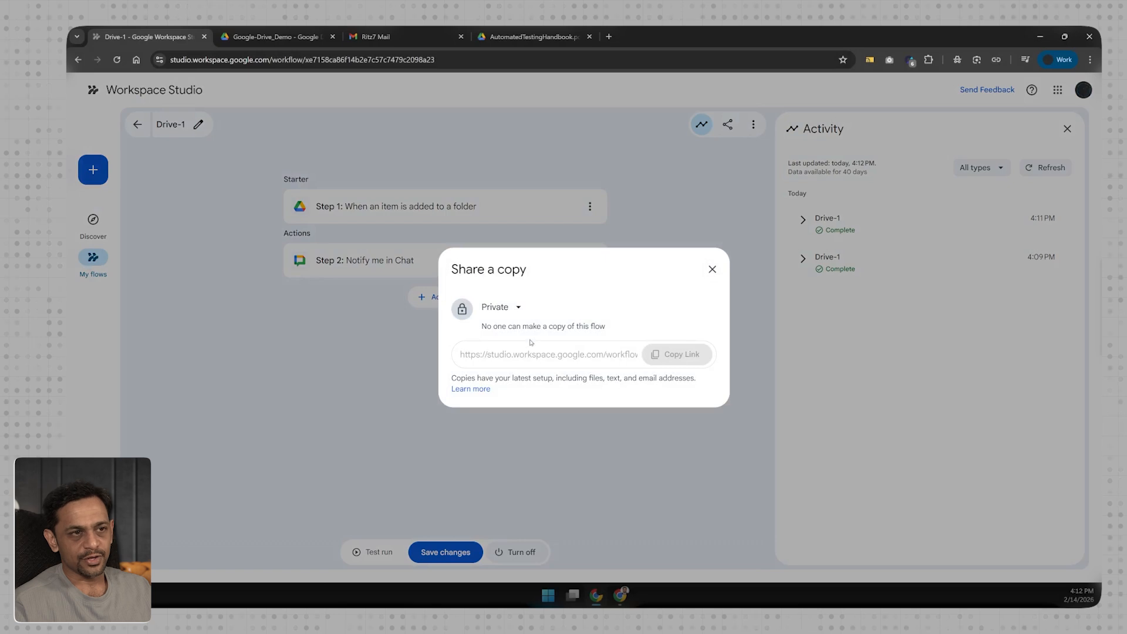
Set Drive-1's copy access from Private to Ritz7, close the dialog, and turn the flow off.
left_click(491, 310)
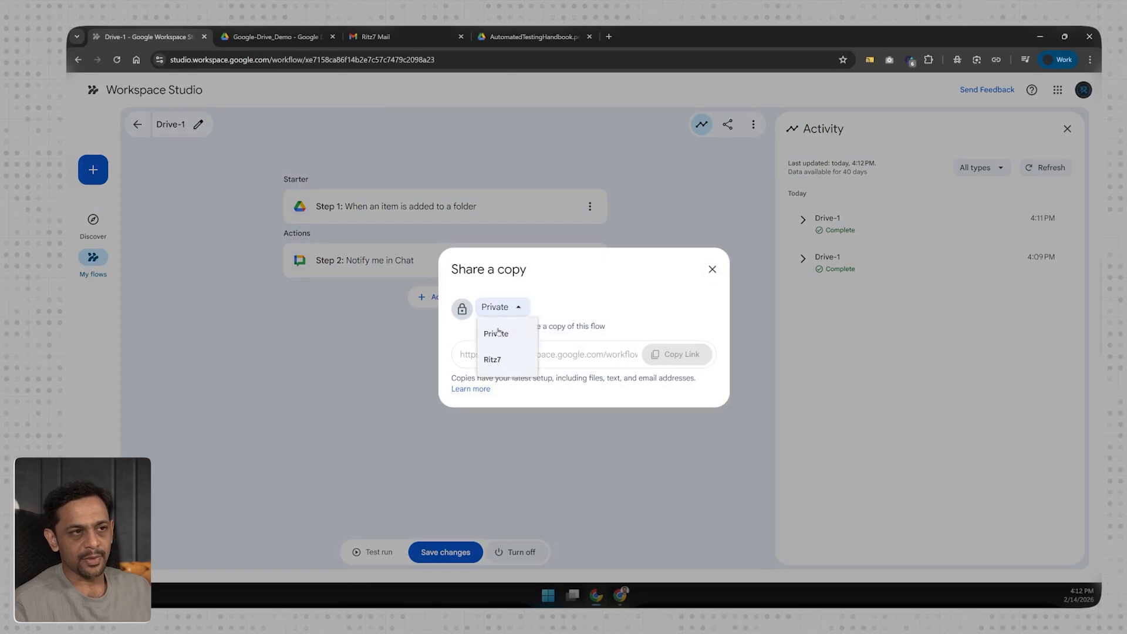
left_click(496, 357)
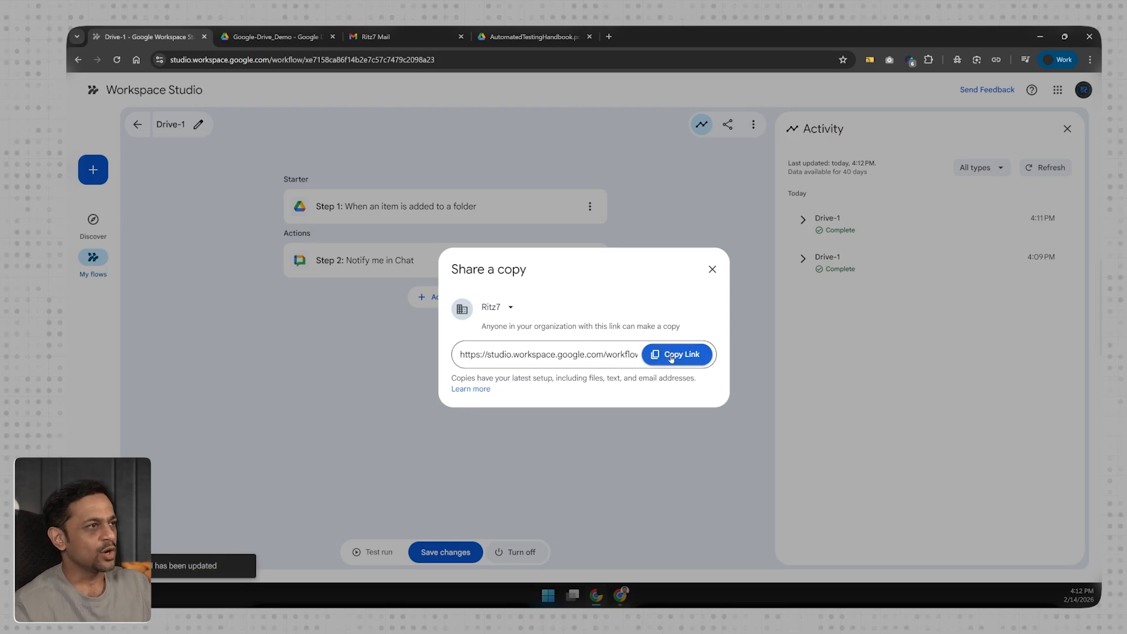
left_click(712, 270)
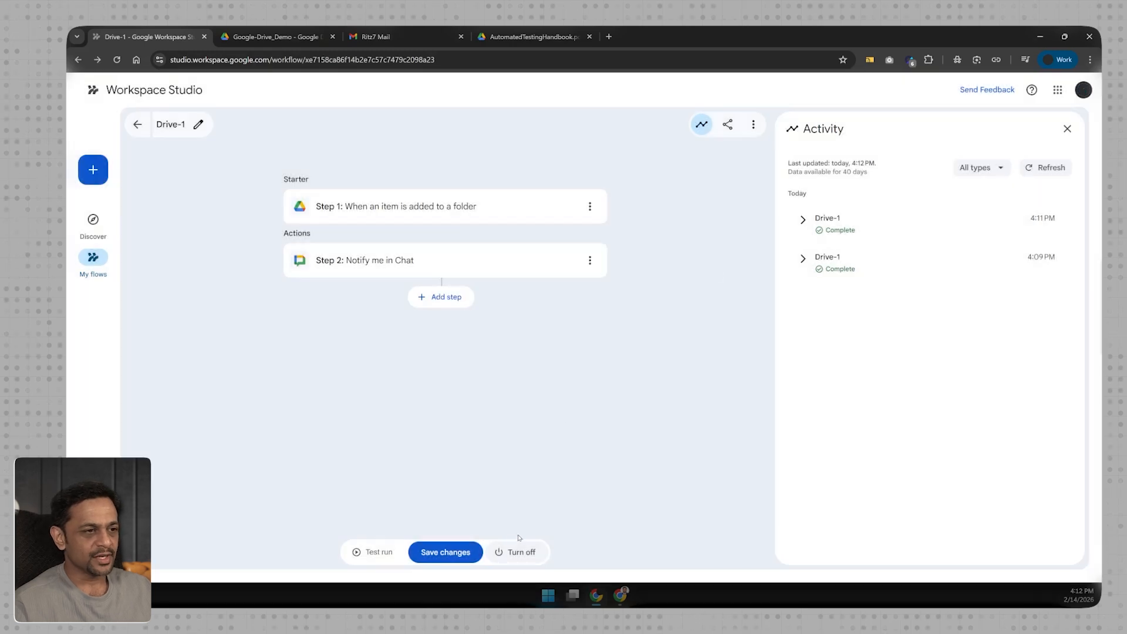
left_click(513, 552)
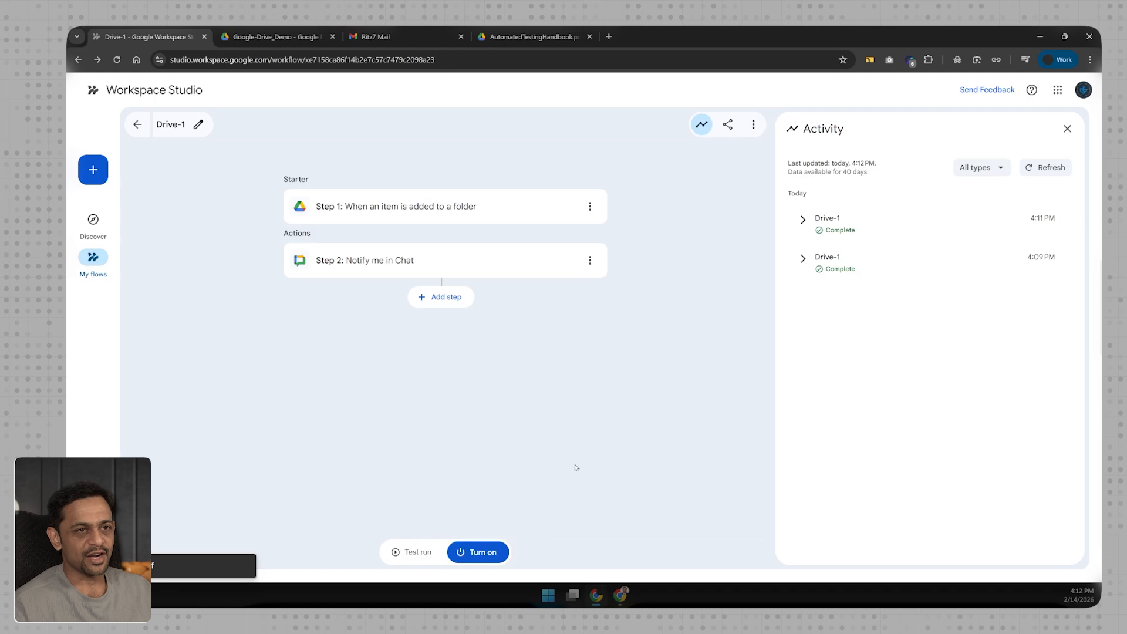
Start a new untitled flow with Drive's 'When a file is edited' starter, leaving its file unselected.
left_click(93, 170)
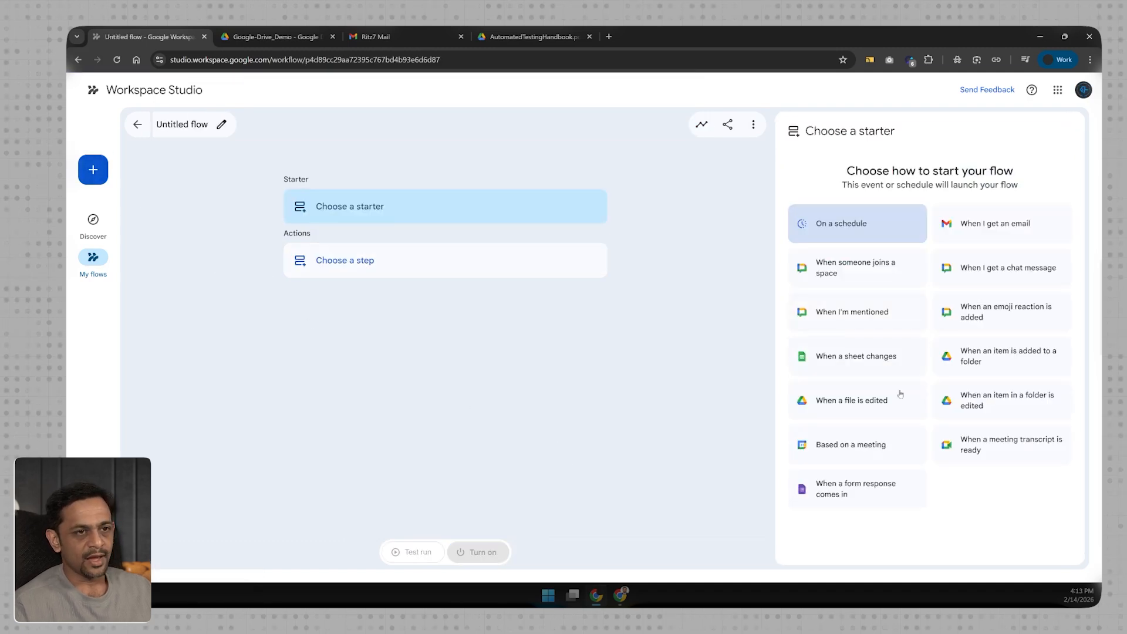
left_click(852, 403)
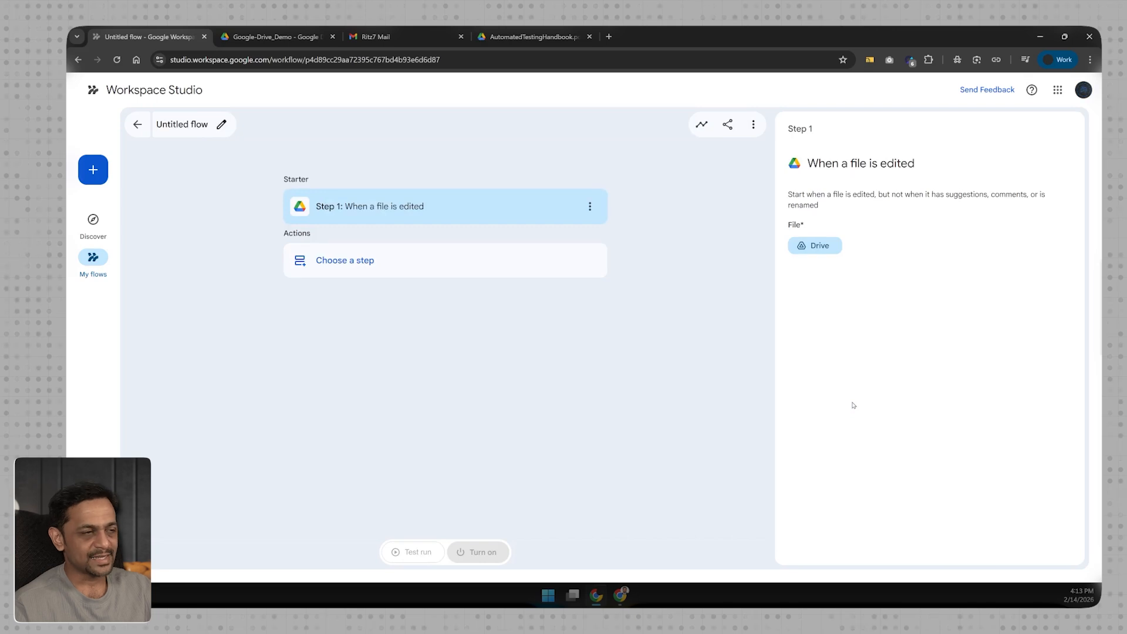
left_click(815, 246)
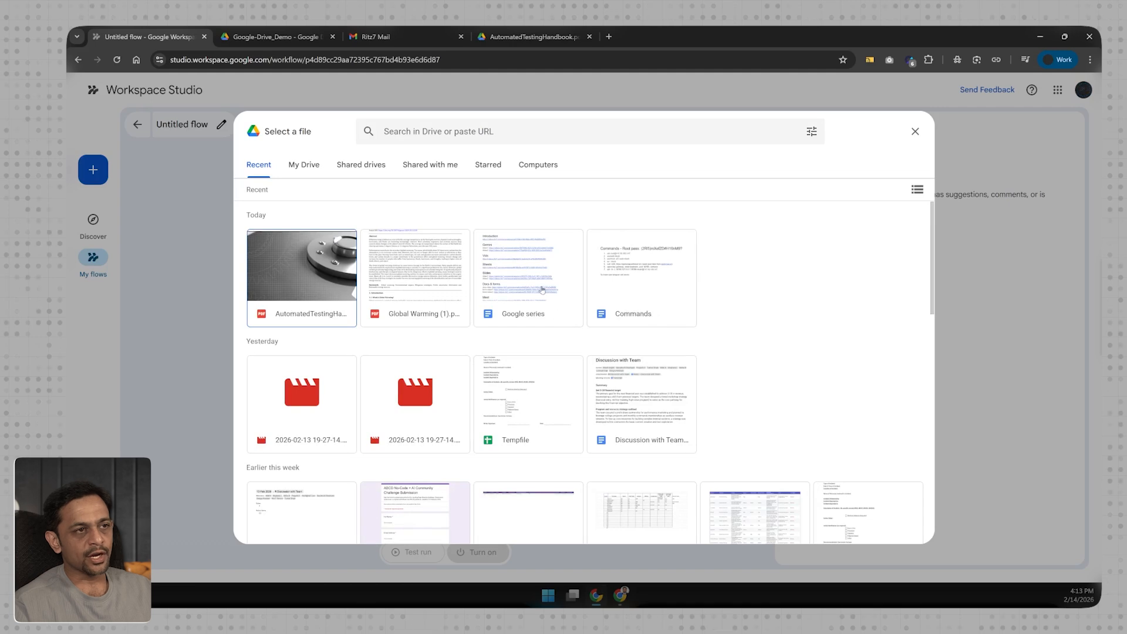
scroll(534, 412, "down", 3)
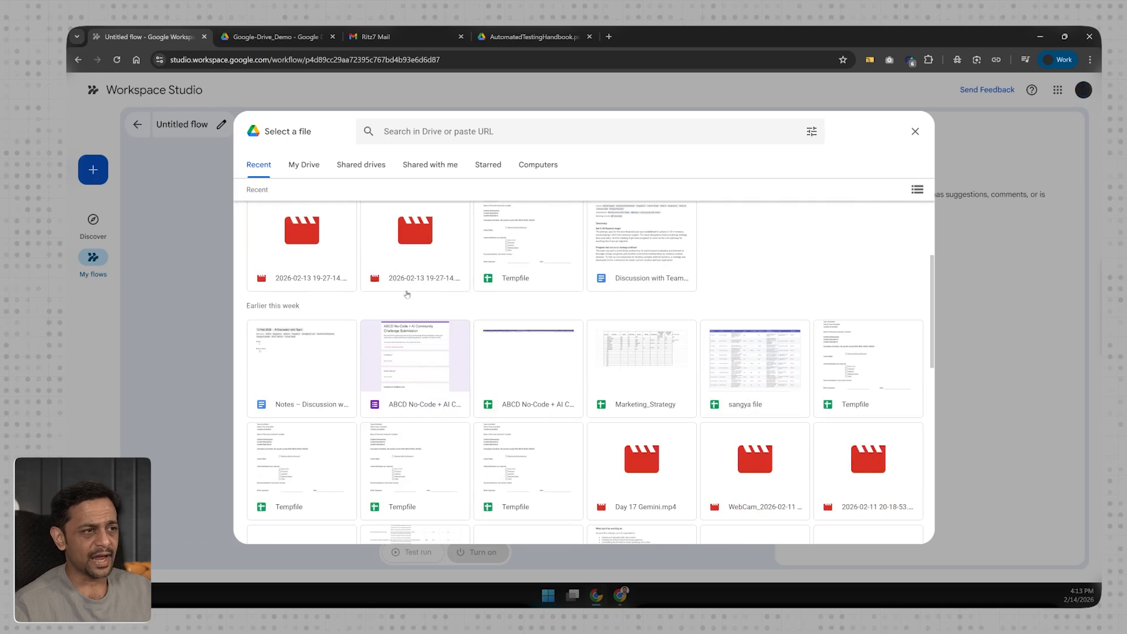
scroll(505, 281, "down", 2)
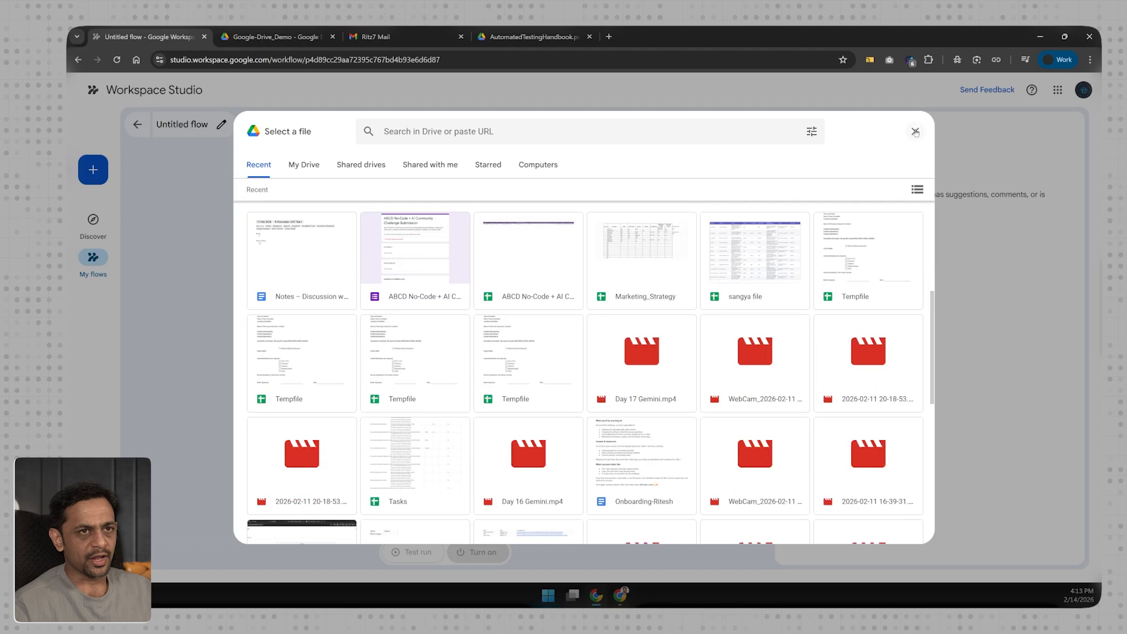
left_click(915, 131)
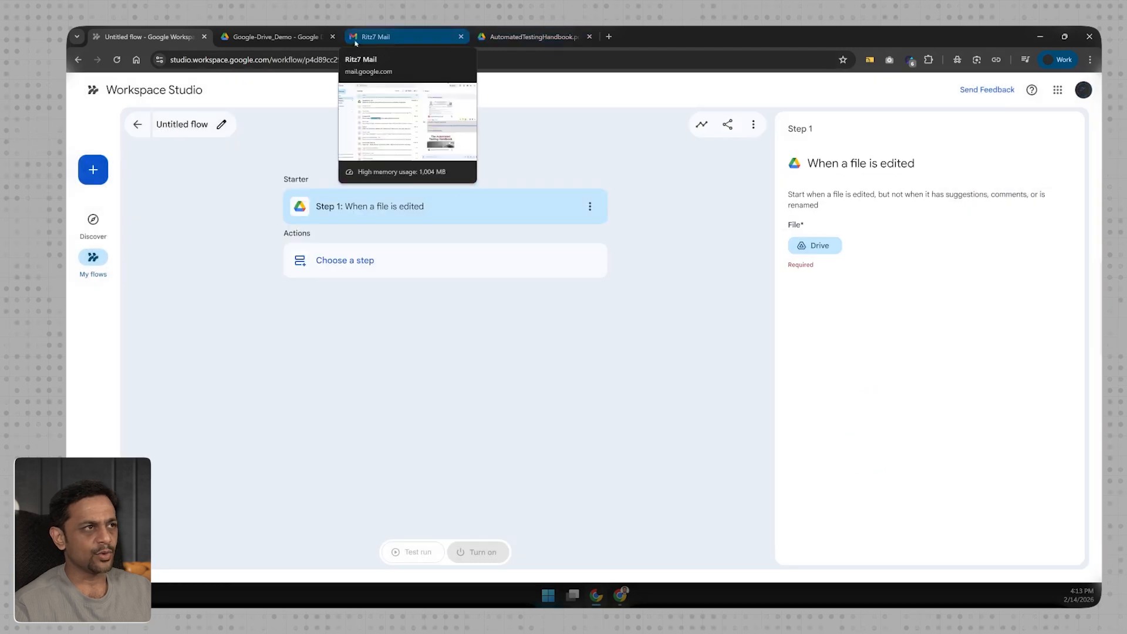
Create a new Google Sheets spreadsheet in the shared Google-Drive_Demo folder, confirming Create and share.
left_click(276, 37)
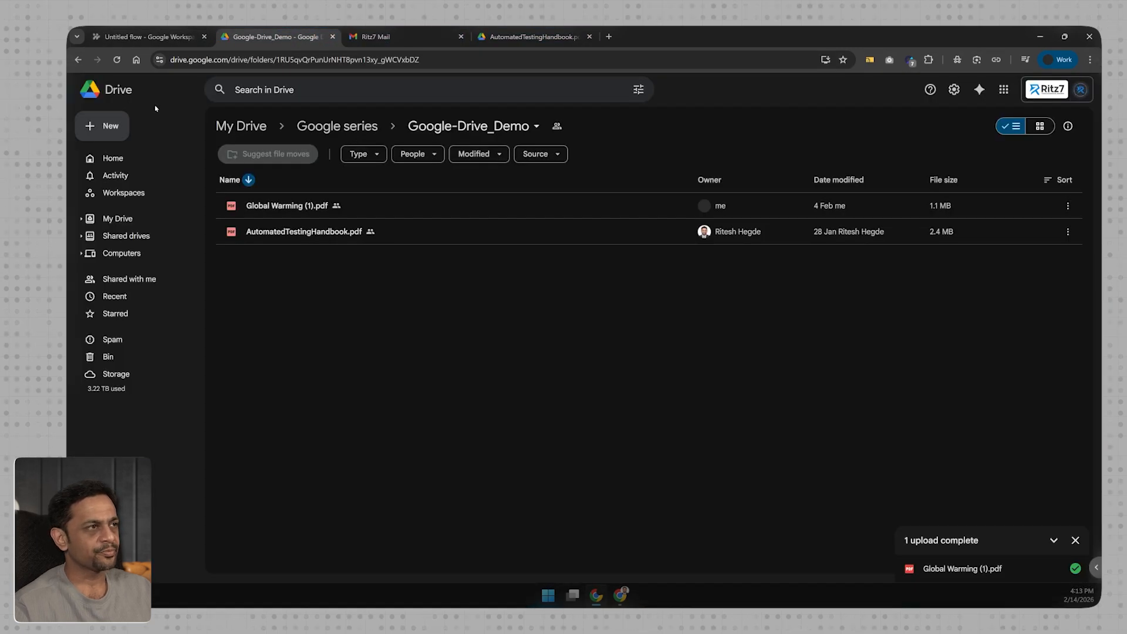
left_click(104, 125)
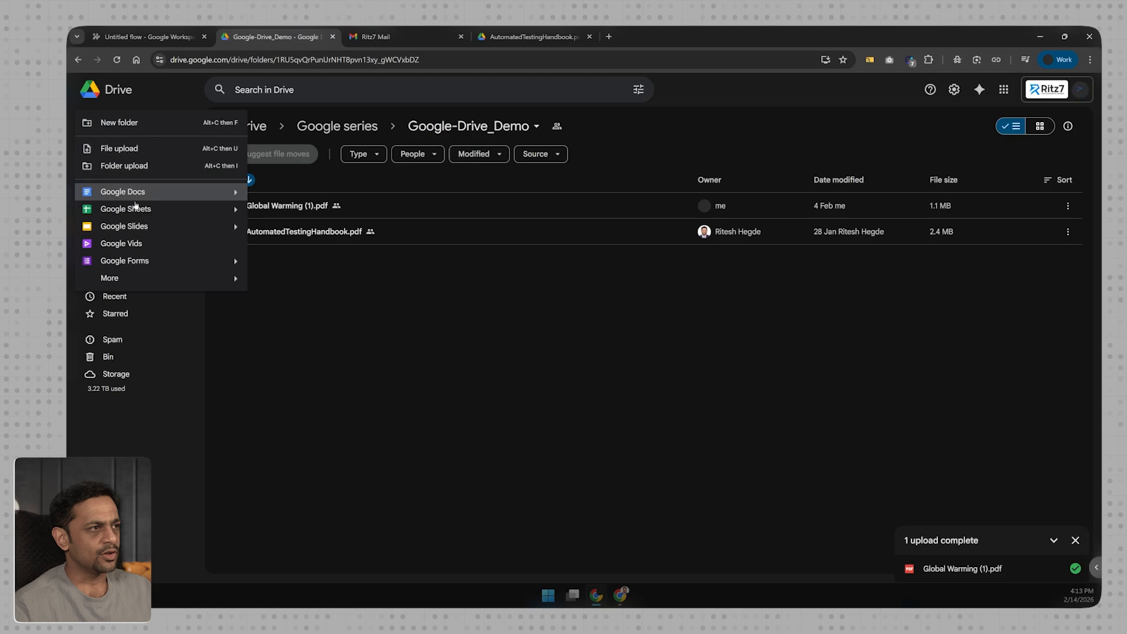
left_click(129, 209)
left_click(669, 354)
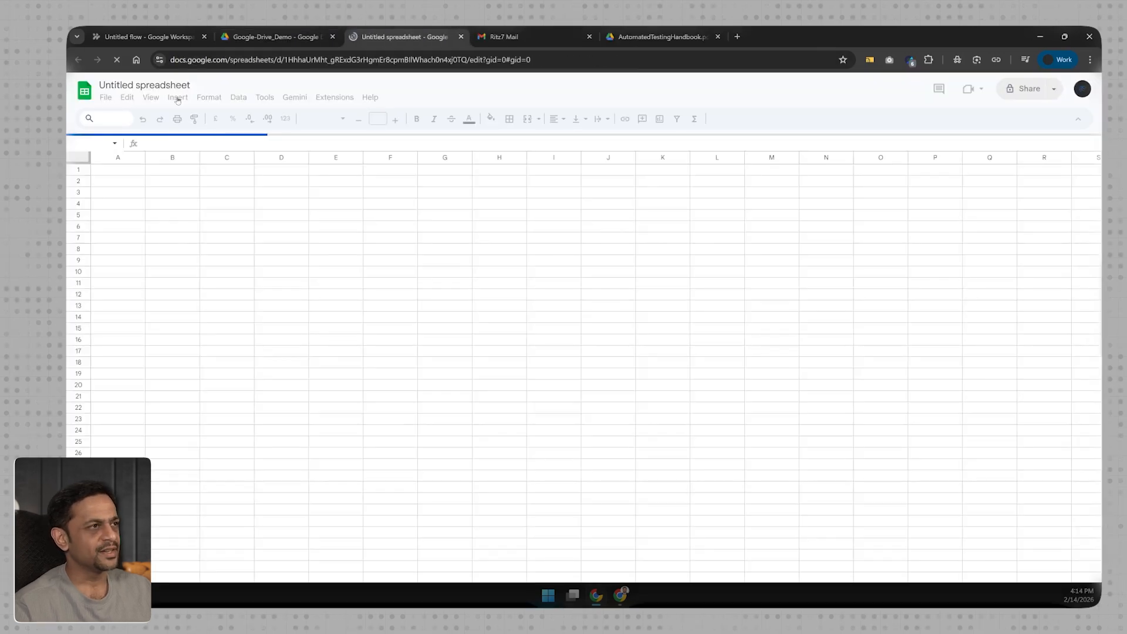
Rename the spreadsheet to 'Sheet Edit' and enter headers Sl. No, Name and Email in A1:C1.
left_click(171, 84)
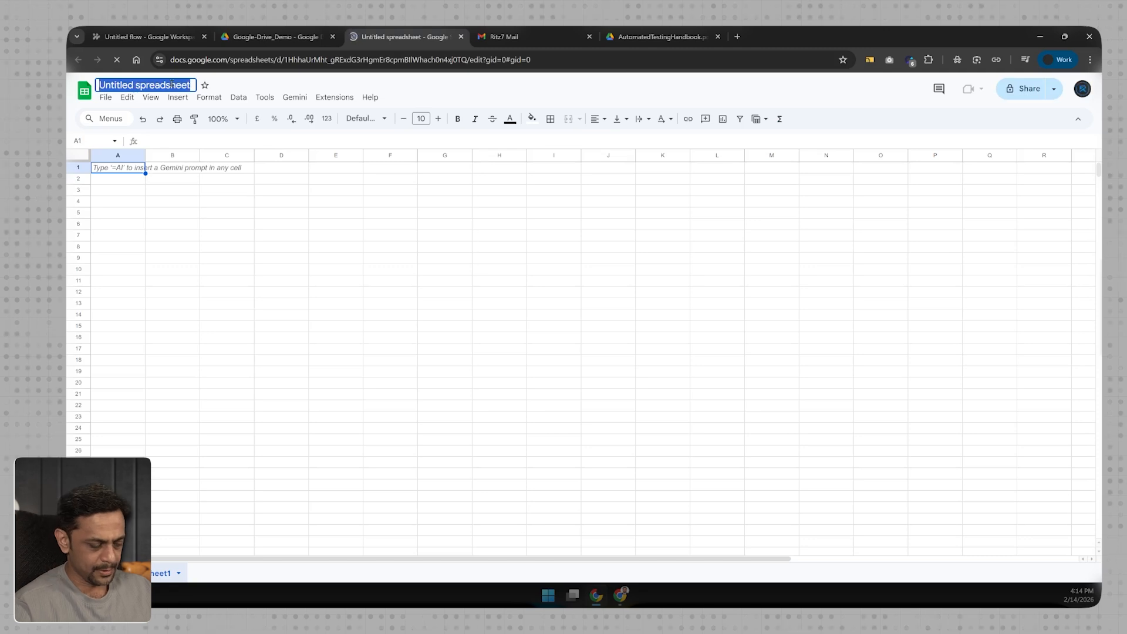
type("Sheet Edit")
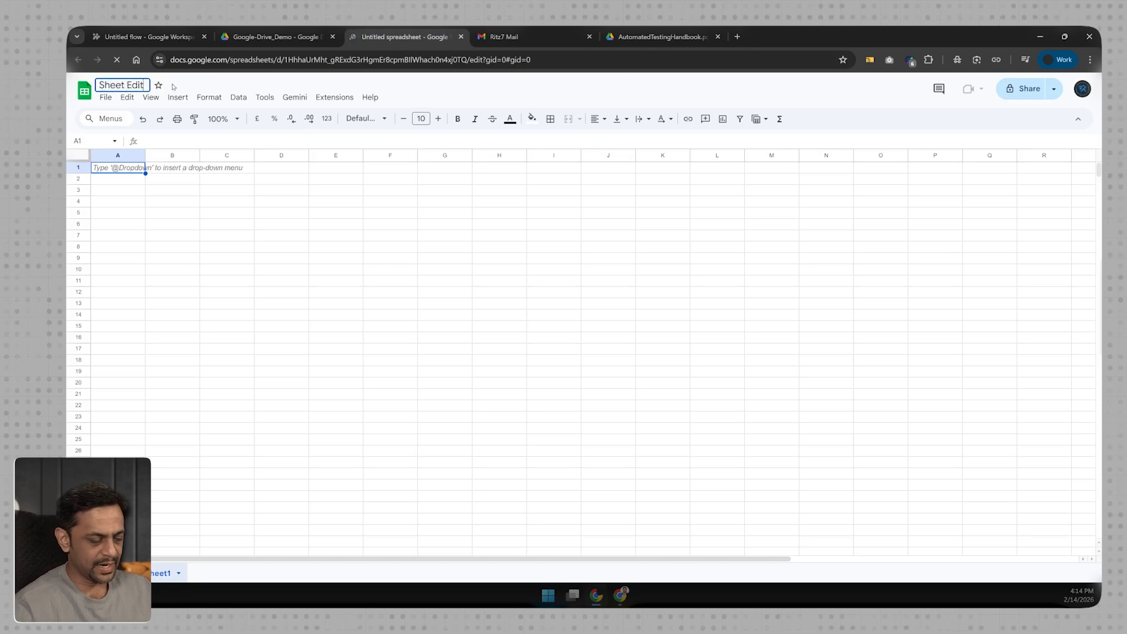
left_click(116, 169)
type("Sl. No")
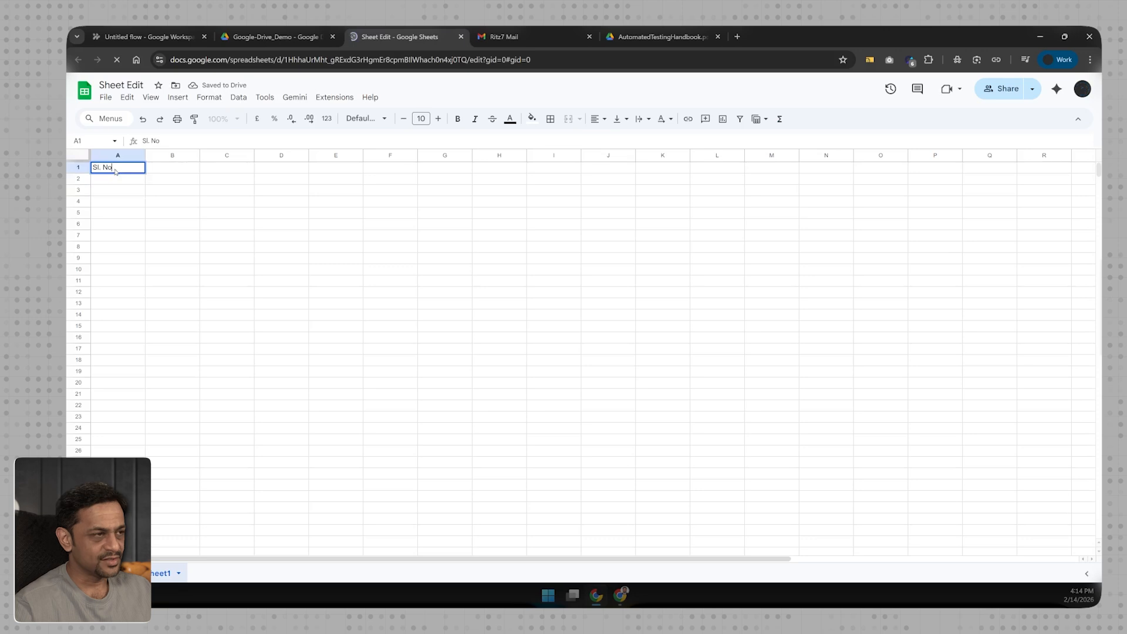
key("Return")
key("Up")
key("Right")
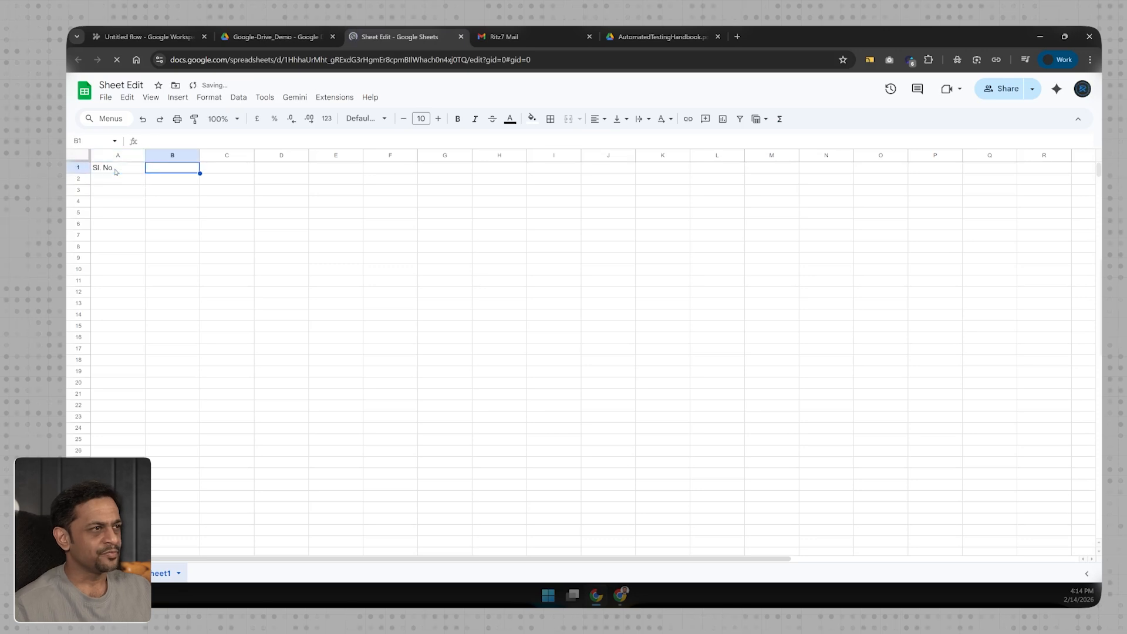
type("Name")
key("Tab")
type("Email")
key("Return")
Number rows 1, 2, 3 in column A and enter three people's names in column B.
left_click(117, 178)
type("1")
key("Return")
type("2")
key("Return")
type("3")
key("Return")
key("Up")
key("Up")
key("Up")
key("Right")
type("Rakesh")
key("Return")
type("Ramesh")
key("Return")
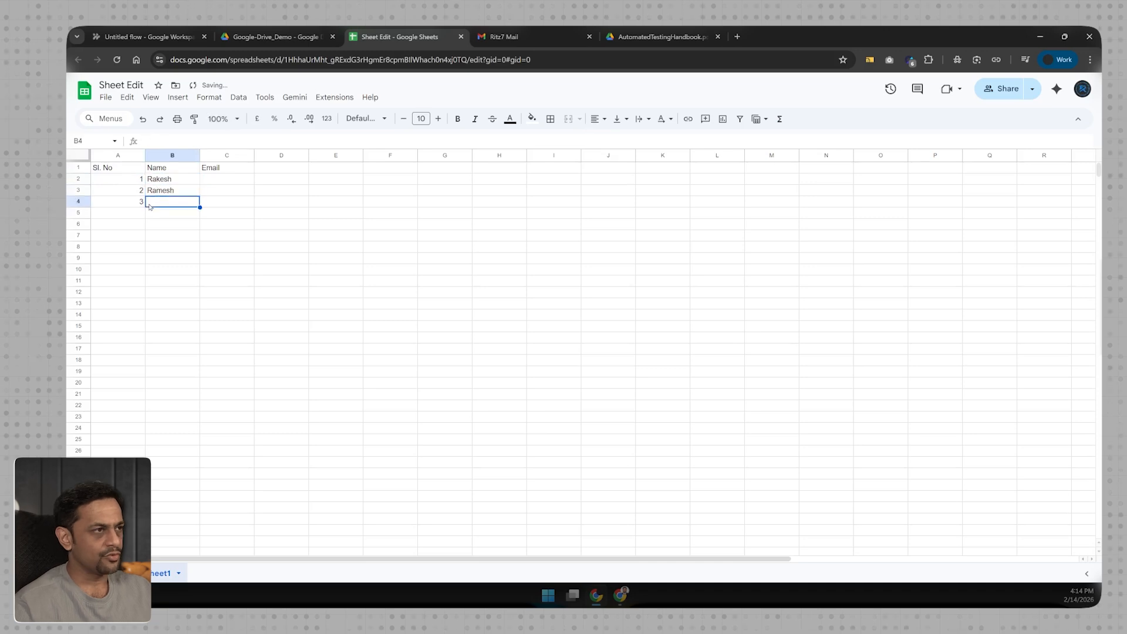
type("Rohn")
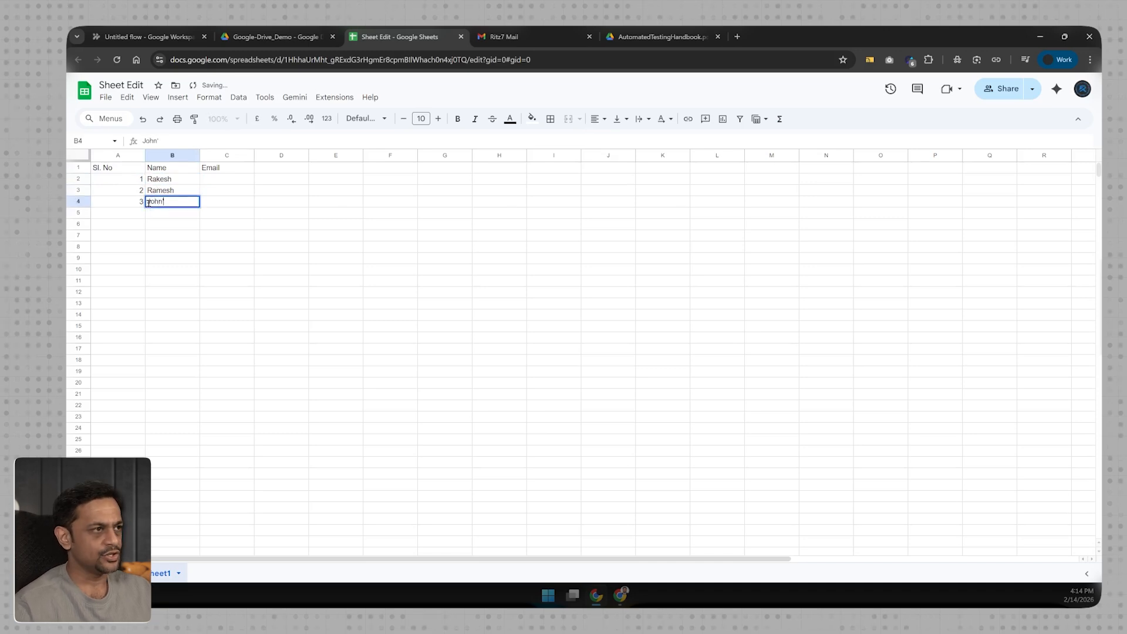
key("Return")
Fill C2:C4 with three e-mail addresses, then reopen the starter's Drive file picker in Workspace Studio.
key("Up")
key("Up")
key("Up")
key("Right")
key("Return")
key("Return")
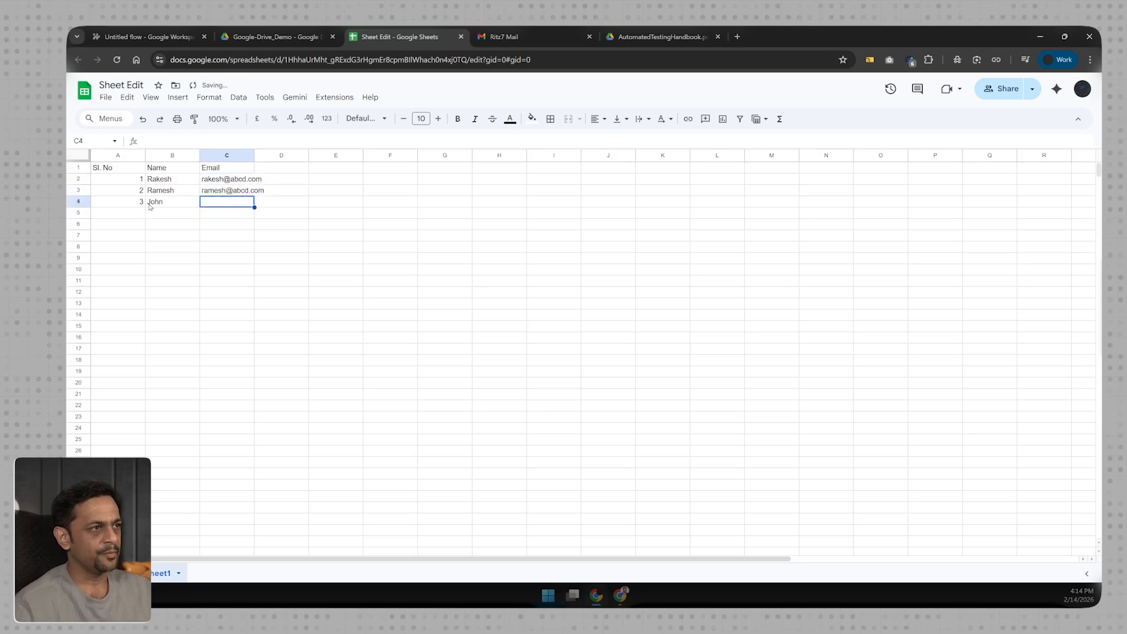
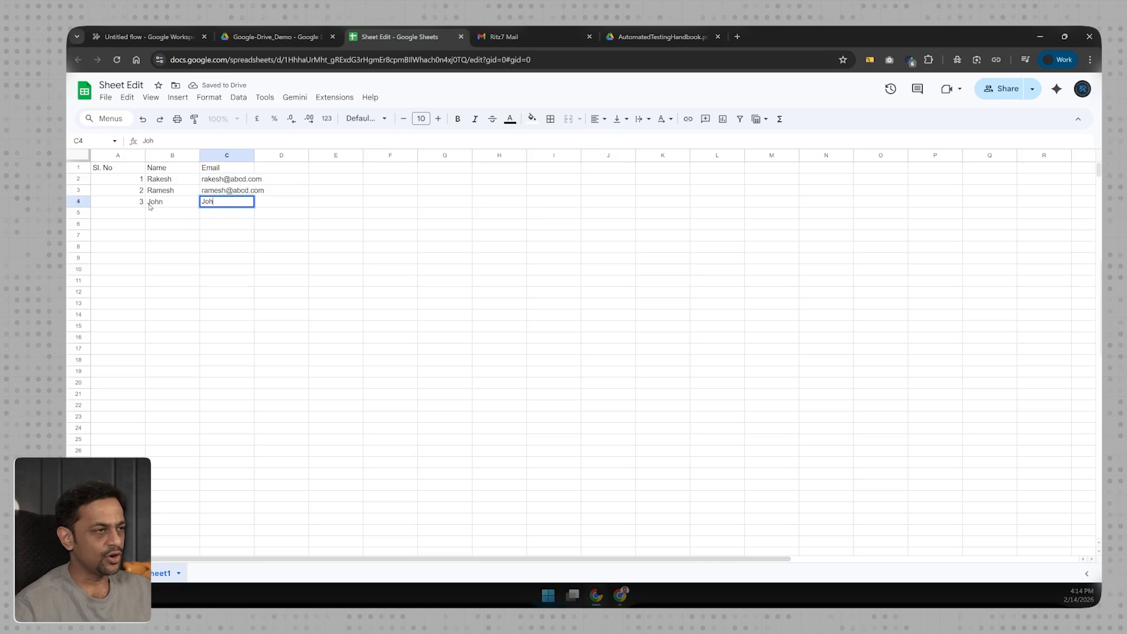
key("Return")
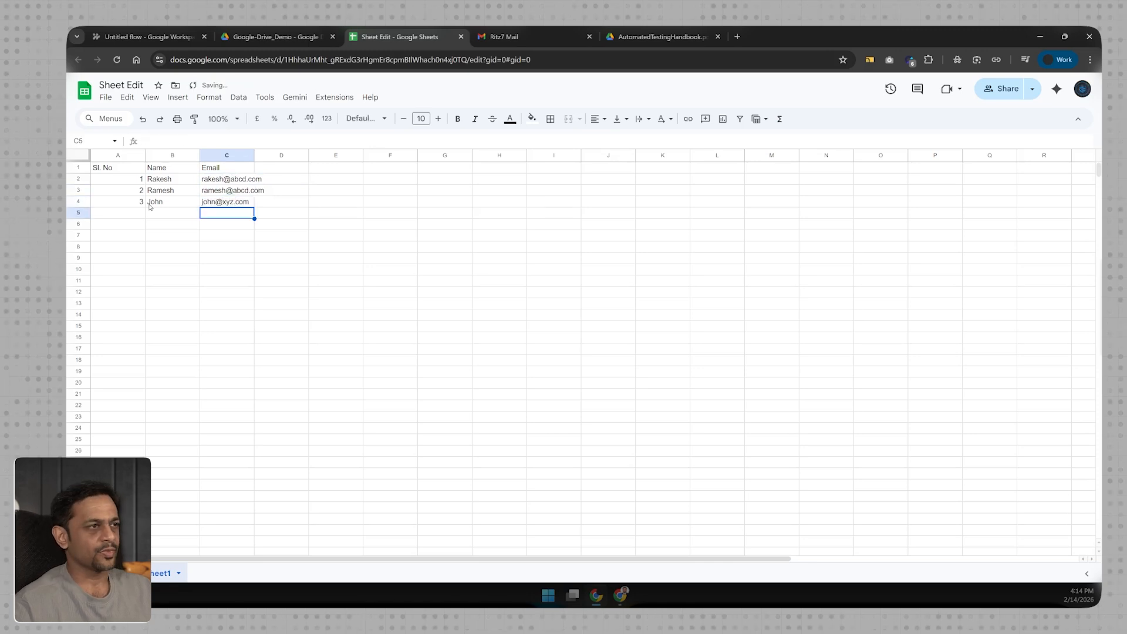
left_click(126, 180)
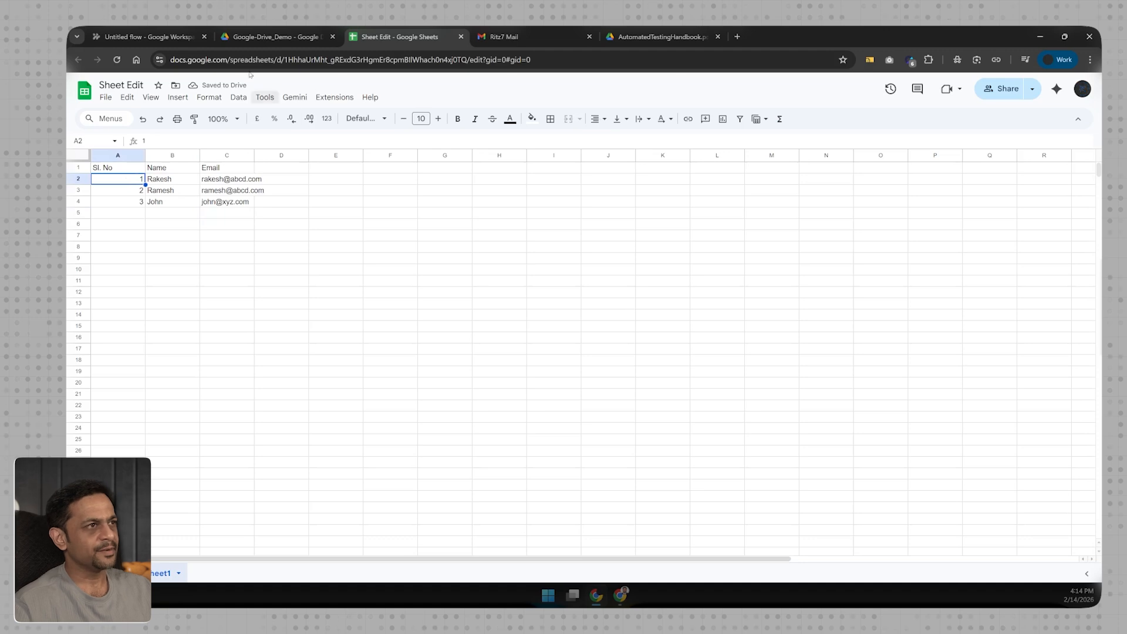
left_click(146, 36)
left_click(804, 247)
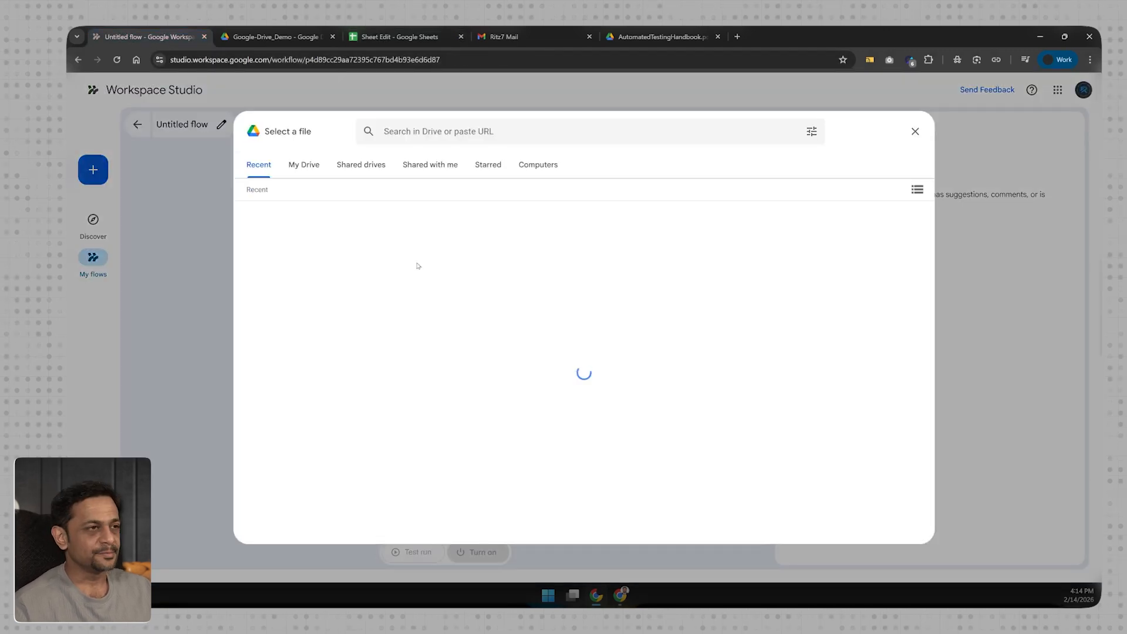
Select Sheet Edit in the file picker and insert it as the starter's watched file.
left_click(292, 277)
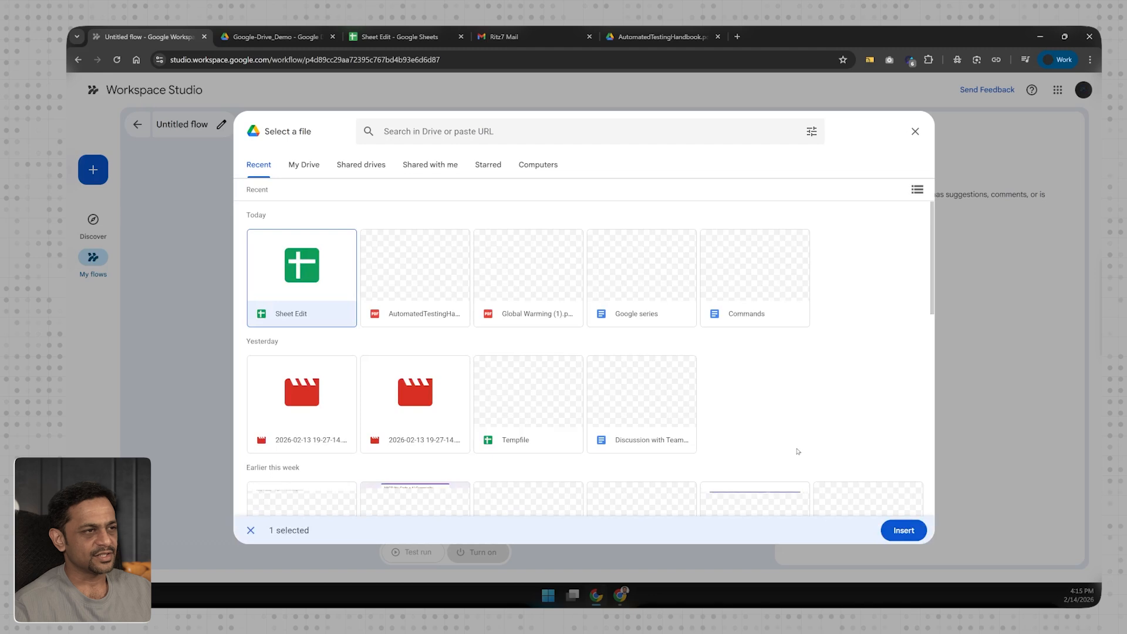
left_click(901, 530)
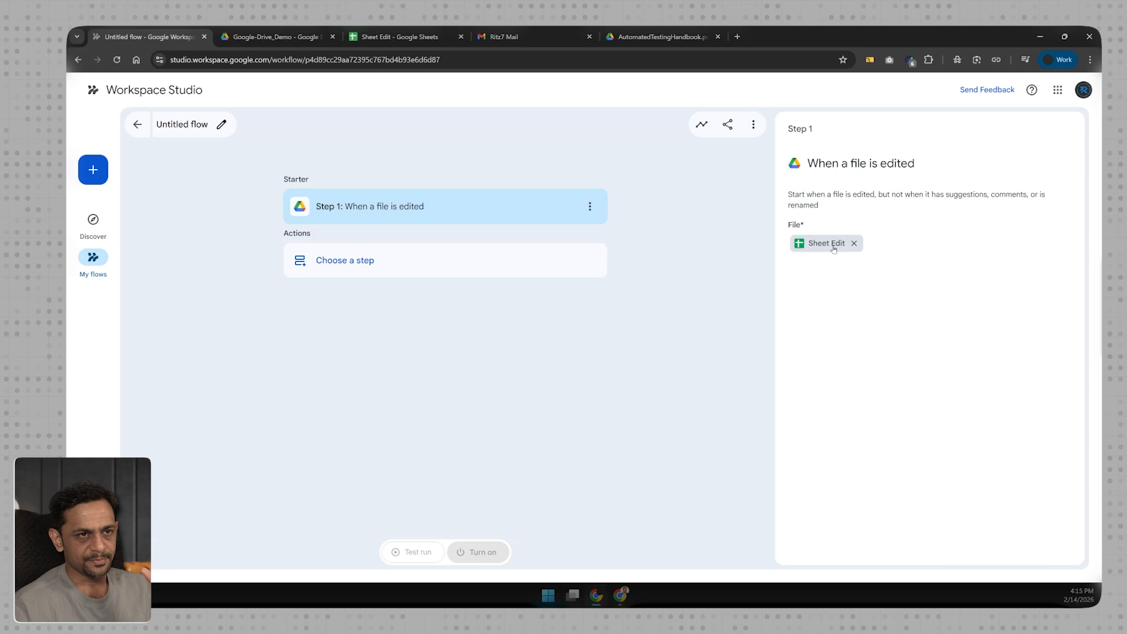
left_click(399, 37)
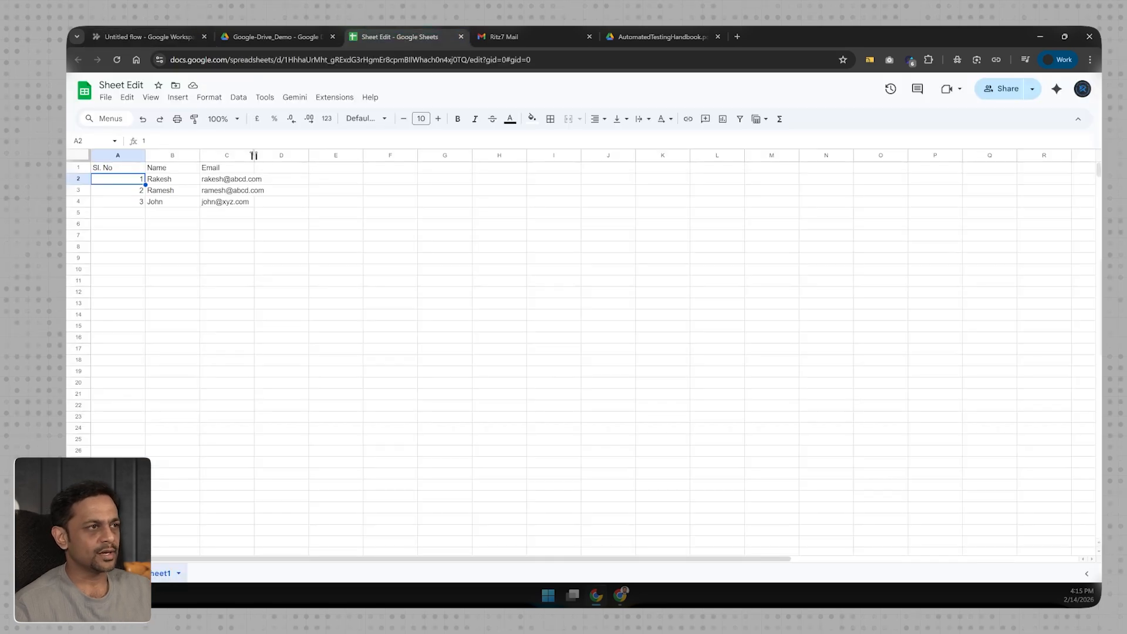
Auto-fit the Email column C and overwrite cell C4's e-mail with 'asdasd'.
double_click(254, 155)
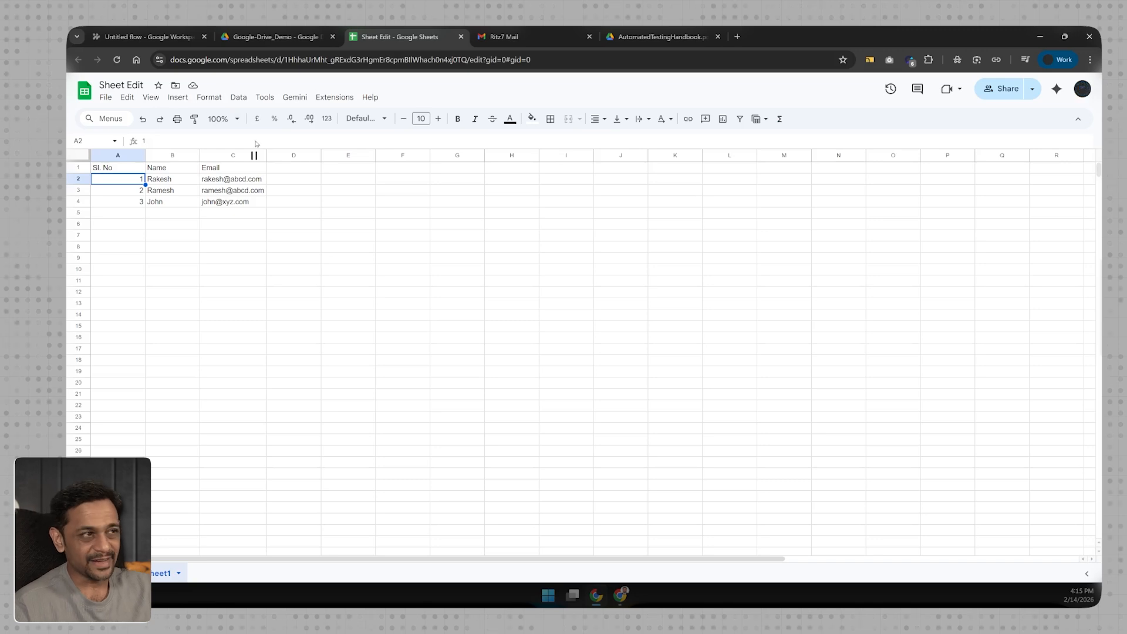
left_click(259, 201)
double_click(255, 200)
key("ctrl+c")
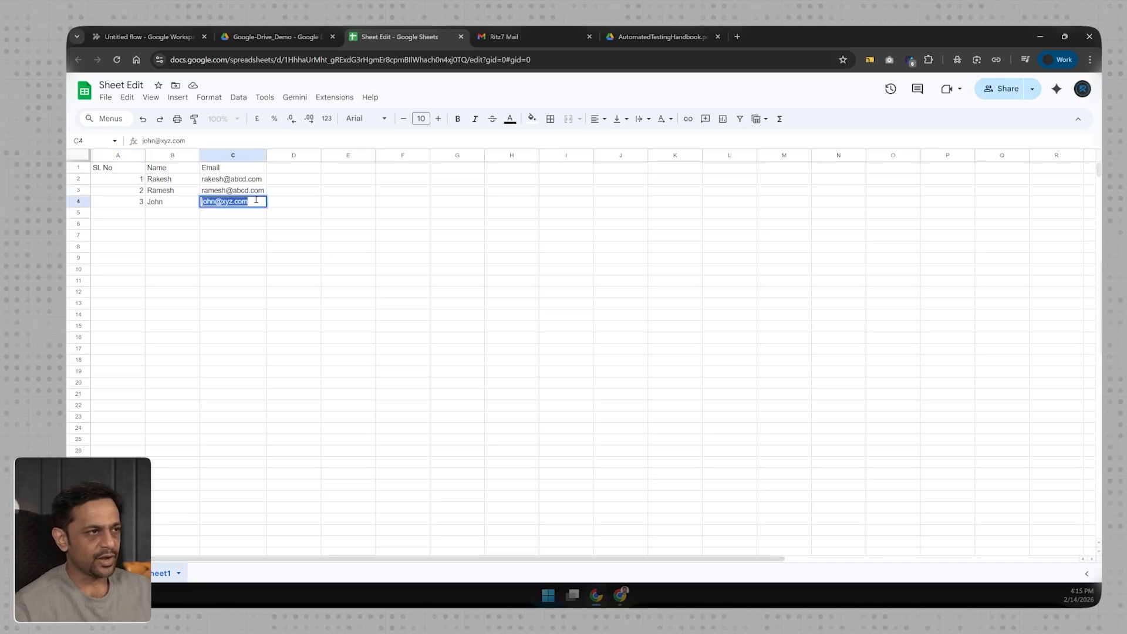
type("asdasd")
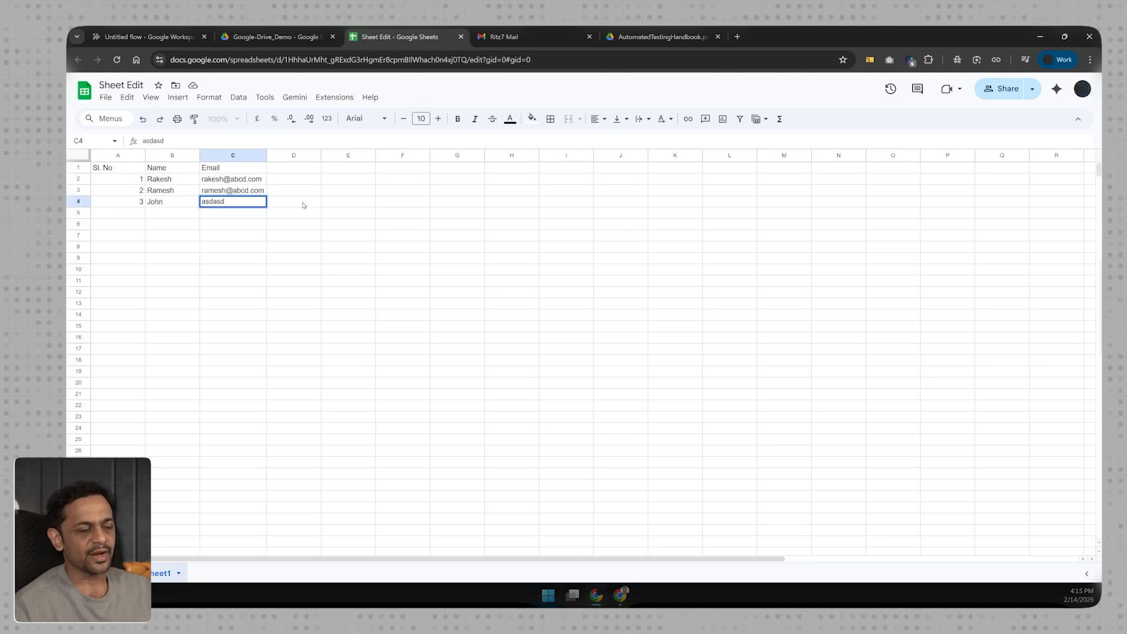
left_click(304, 205)
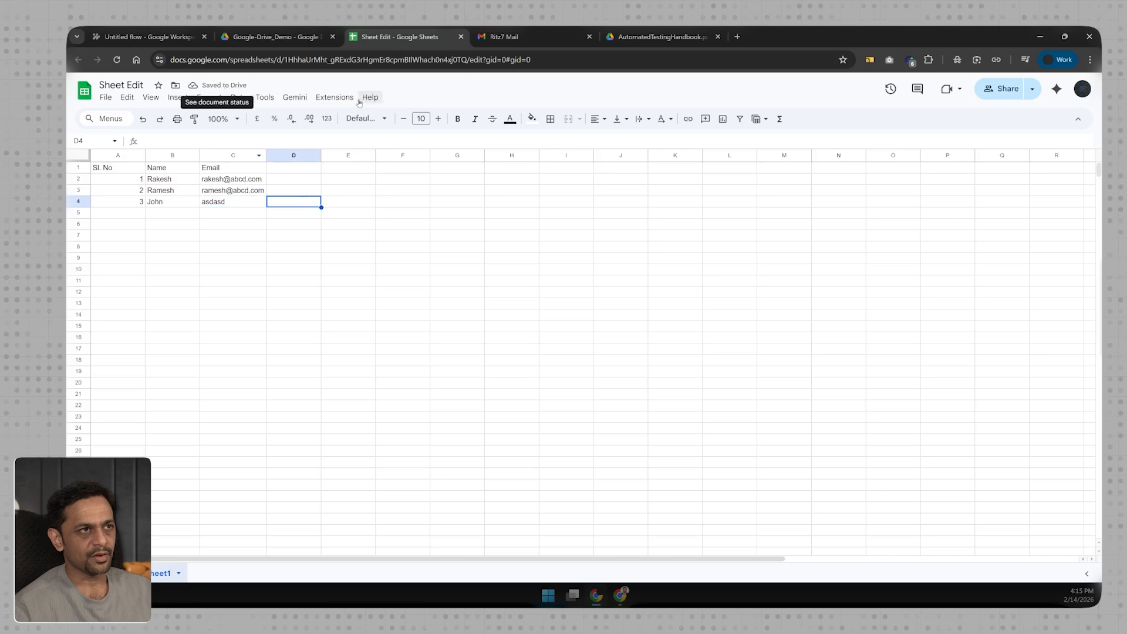
left_click(737, 36)
Open a blank Google Docs document via docs.new and type a few letters in it.
type("docs.new")
key("Return")
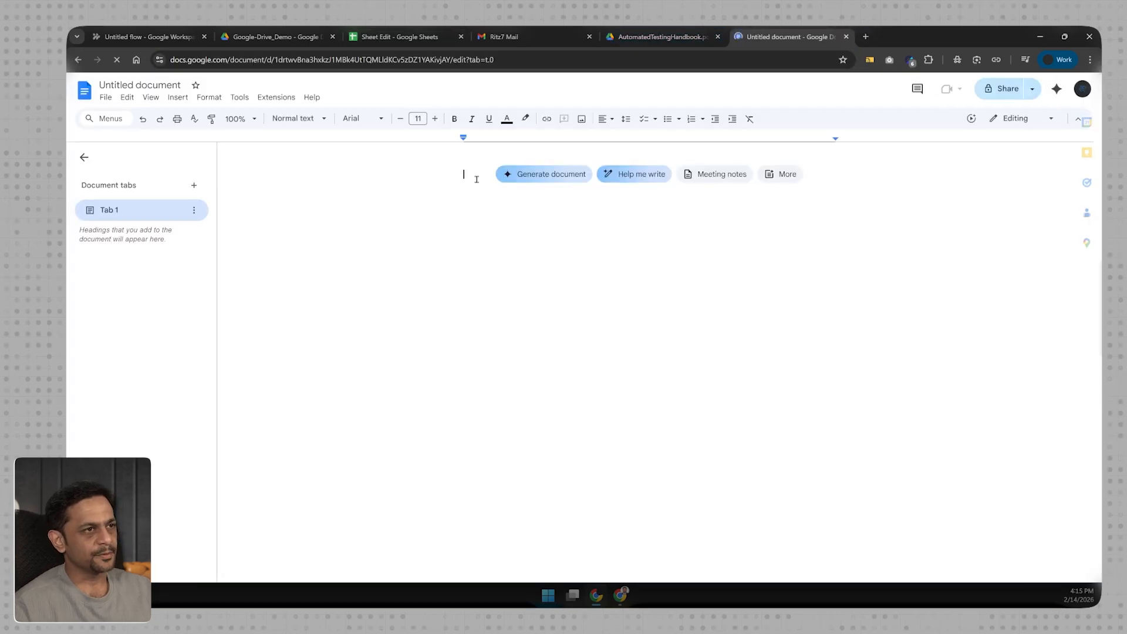
type("as")
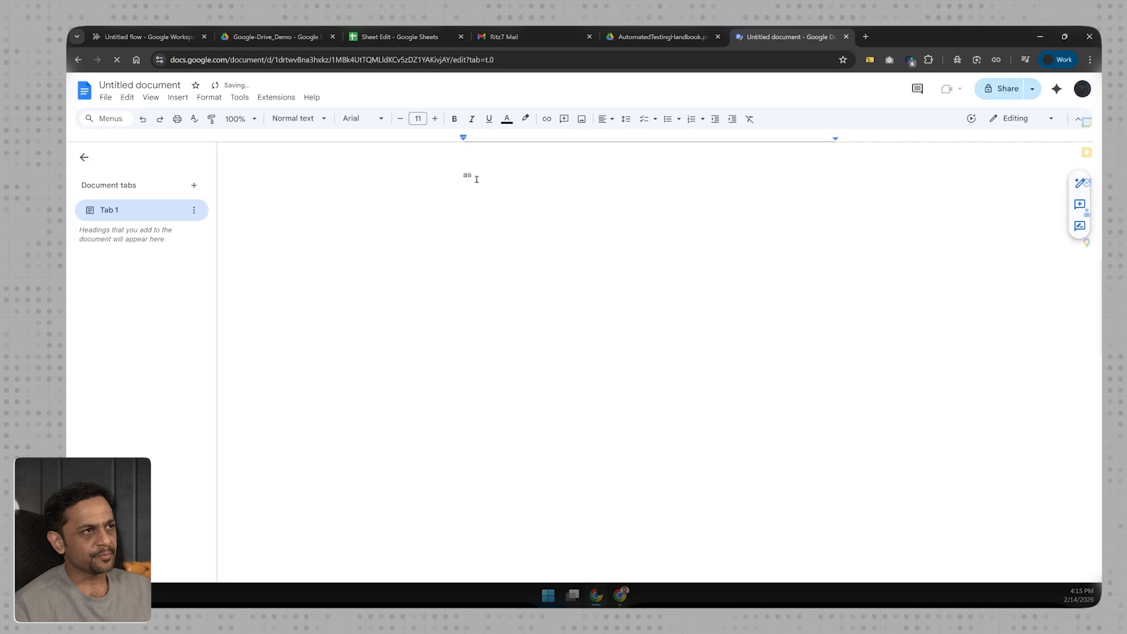
key("BackSpace")
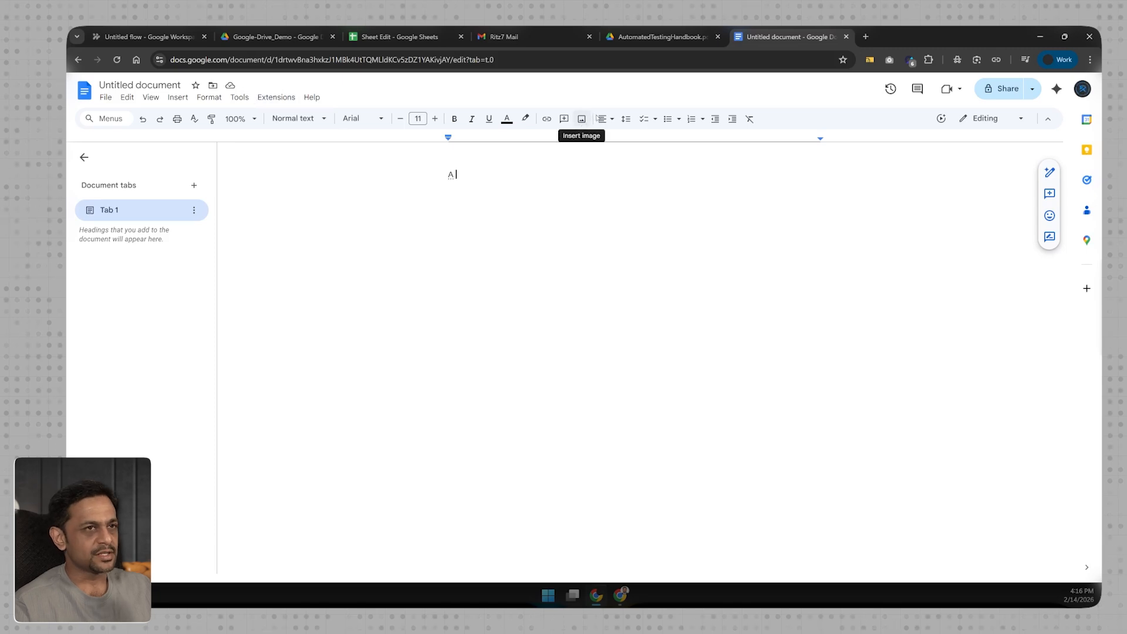
Close the document and put a proper e-mail address back in Sheet Edit's cell C4.
left_click(846, 37)
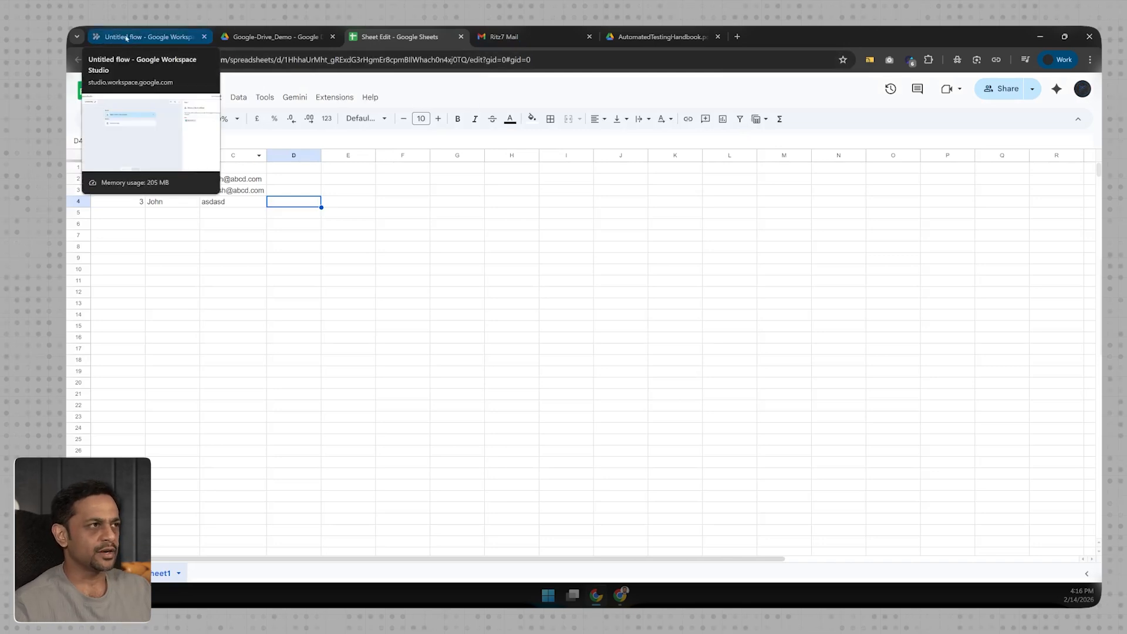
left_click(245, 203)
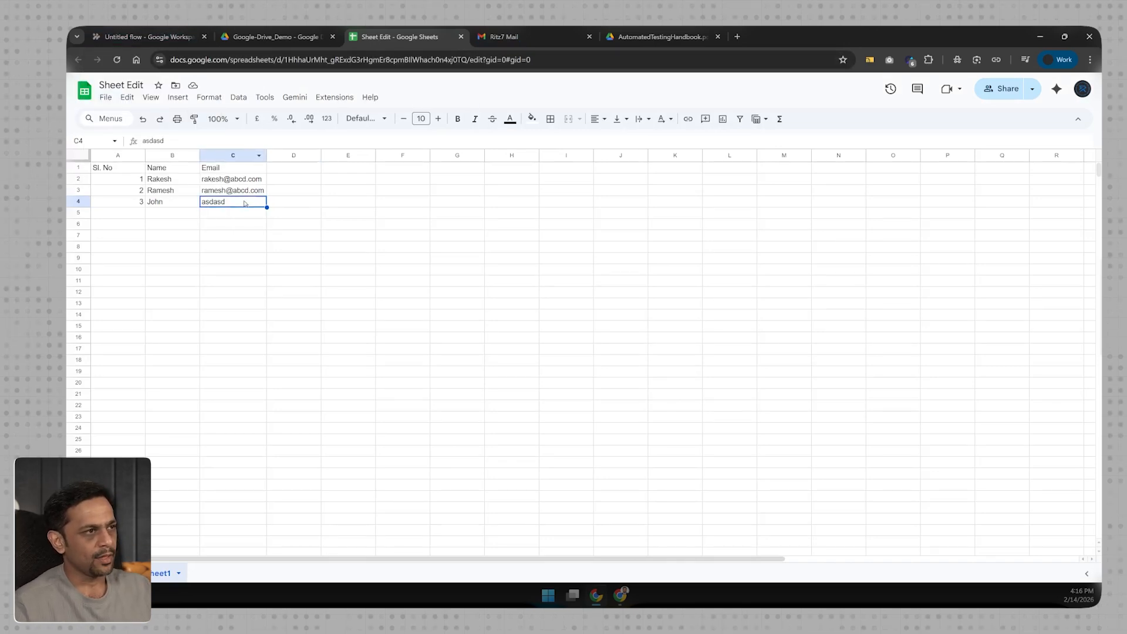
key("ctrl+v")
left_click(244, 225)
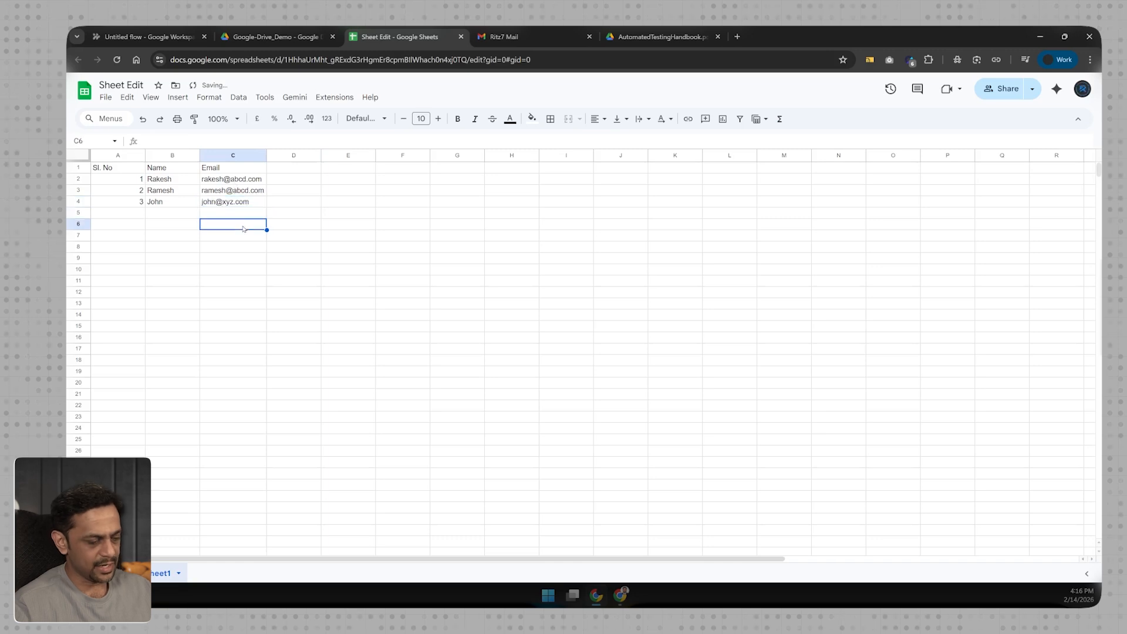
left_click(147, 36)
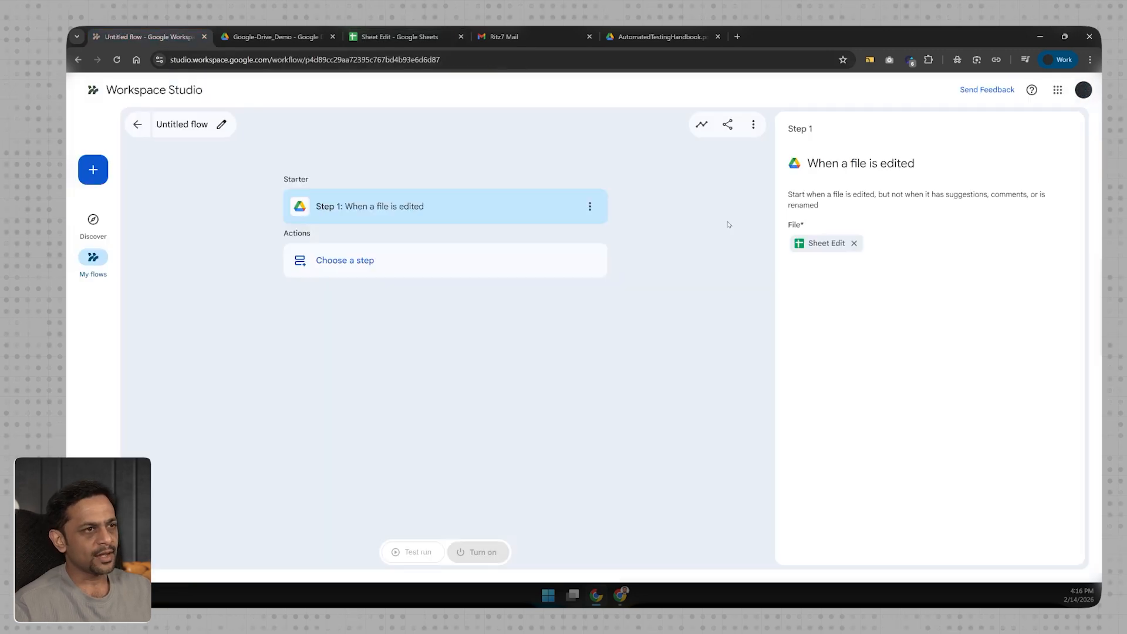
Browse the Add step list and add Notify me in Chat as Step 2.
left_click(363, 261)
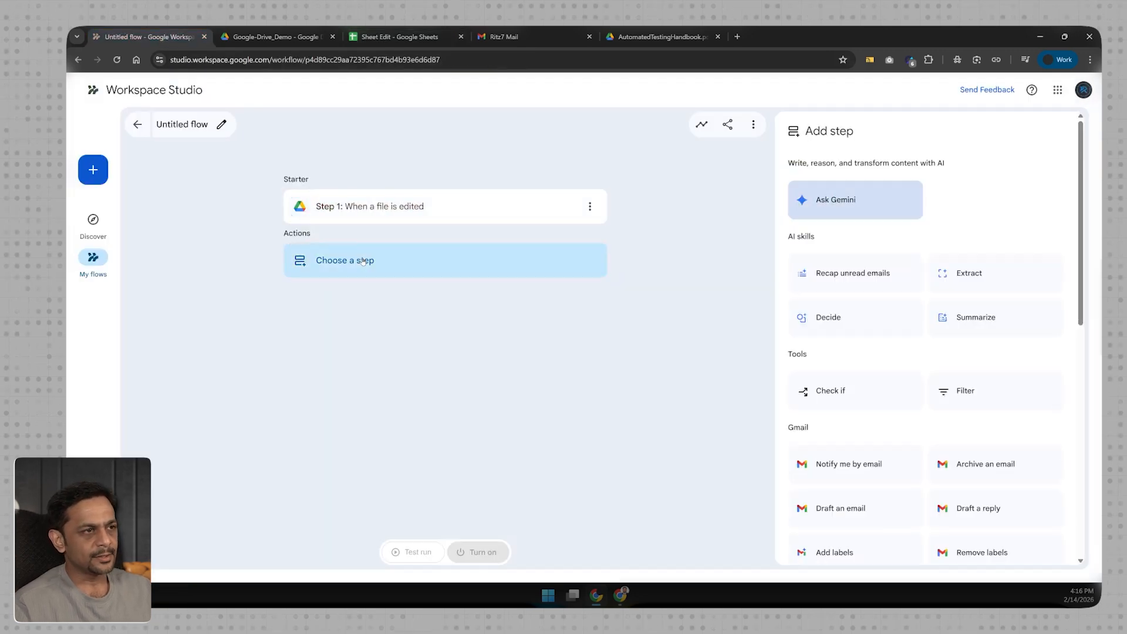
scroll(850, 363, "down", 5)
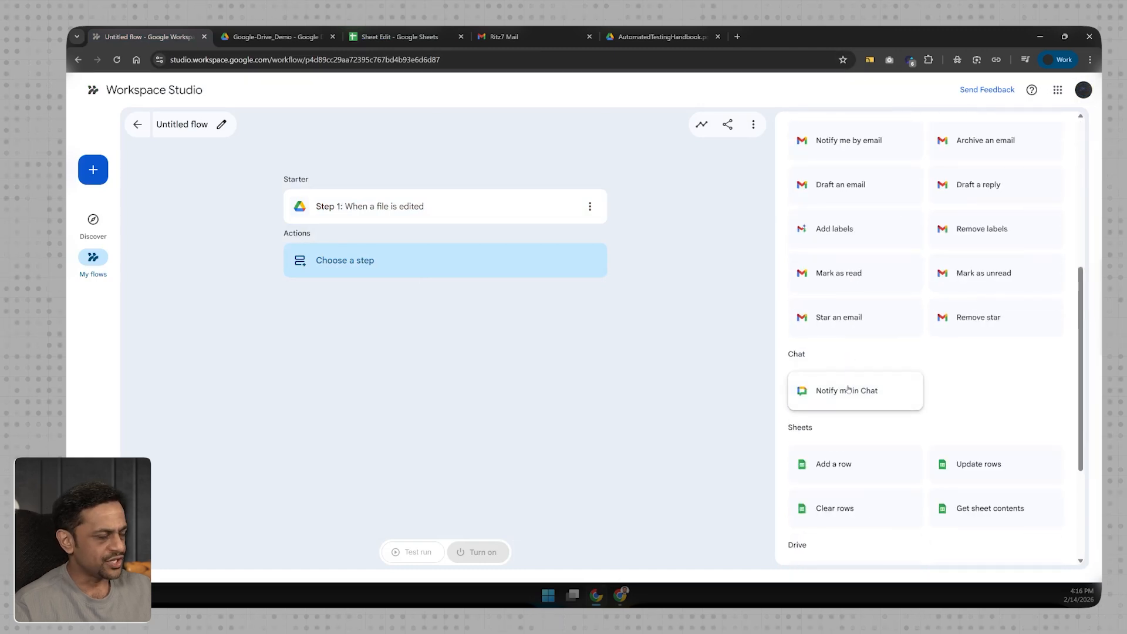
scroll(850, 398, "down", 2)
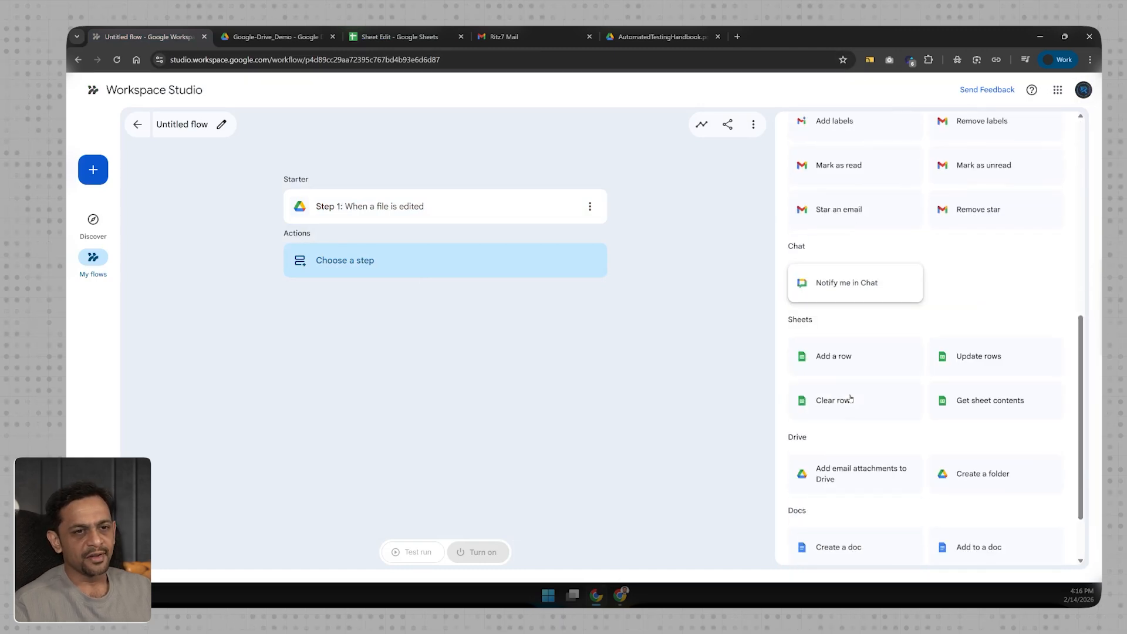
scroll(850, 397, "down", 2)
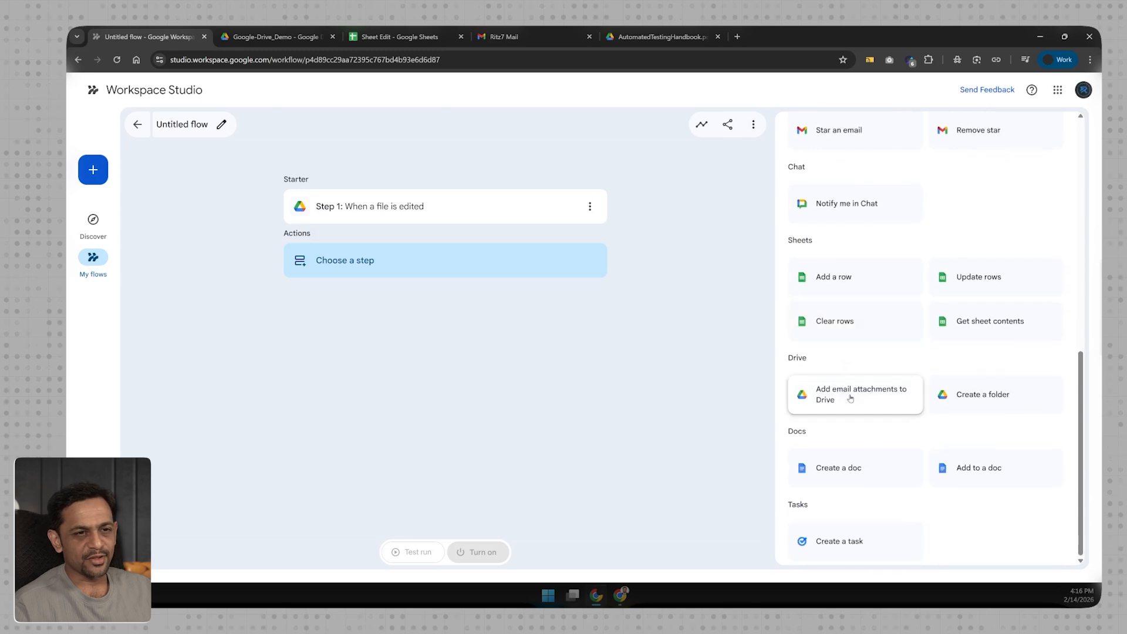
scroll(849, 397, "up", 5)
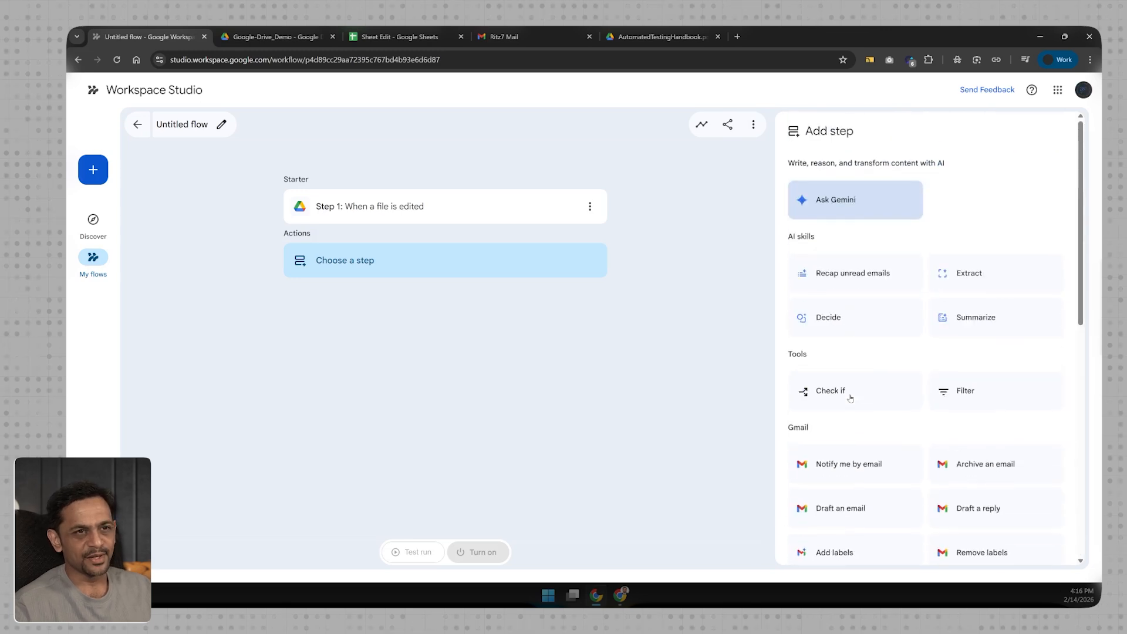
scroll(850, 397, "down", 3)
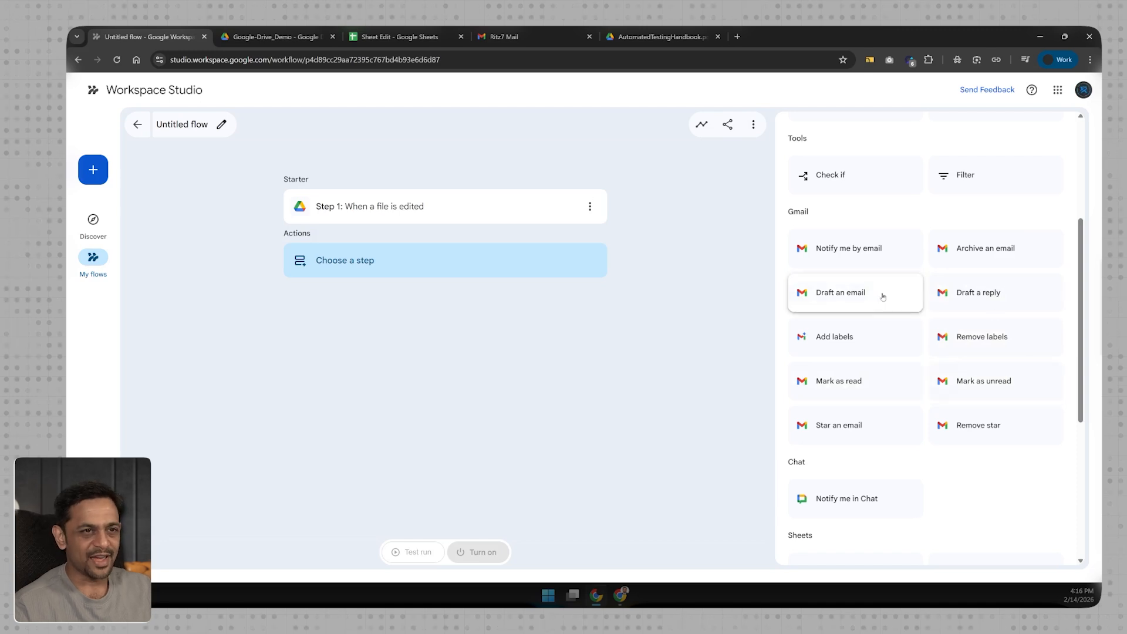
scroll(904, 404, "down", 2)
scroll(904, 405, "down", 2)
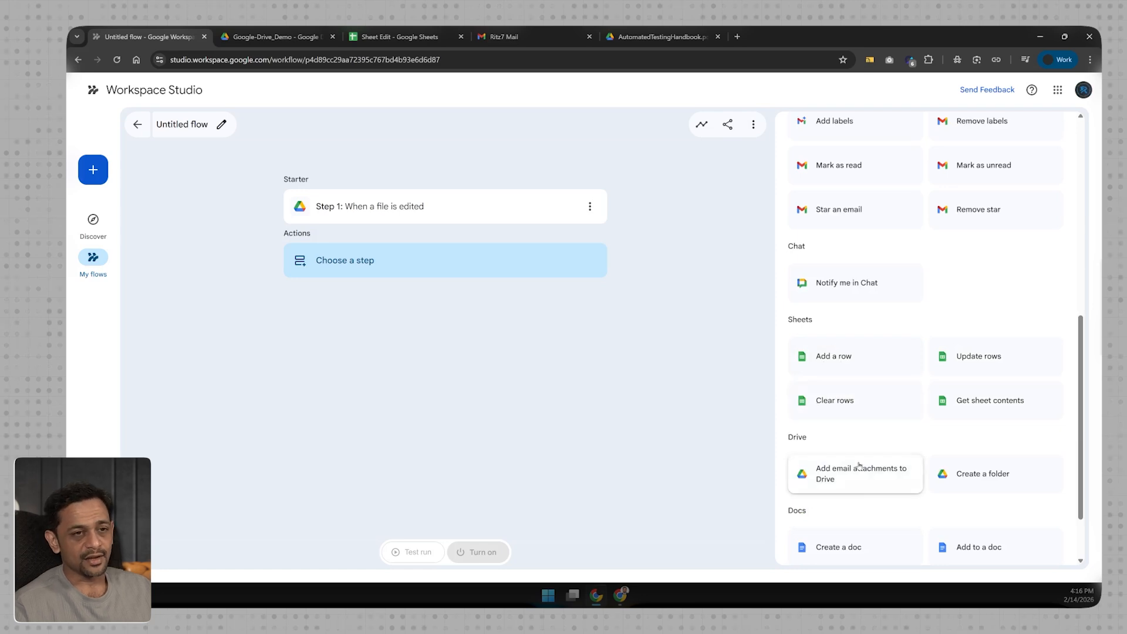
scroll(828, 476, "down", 2)
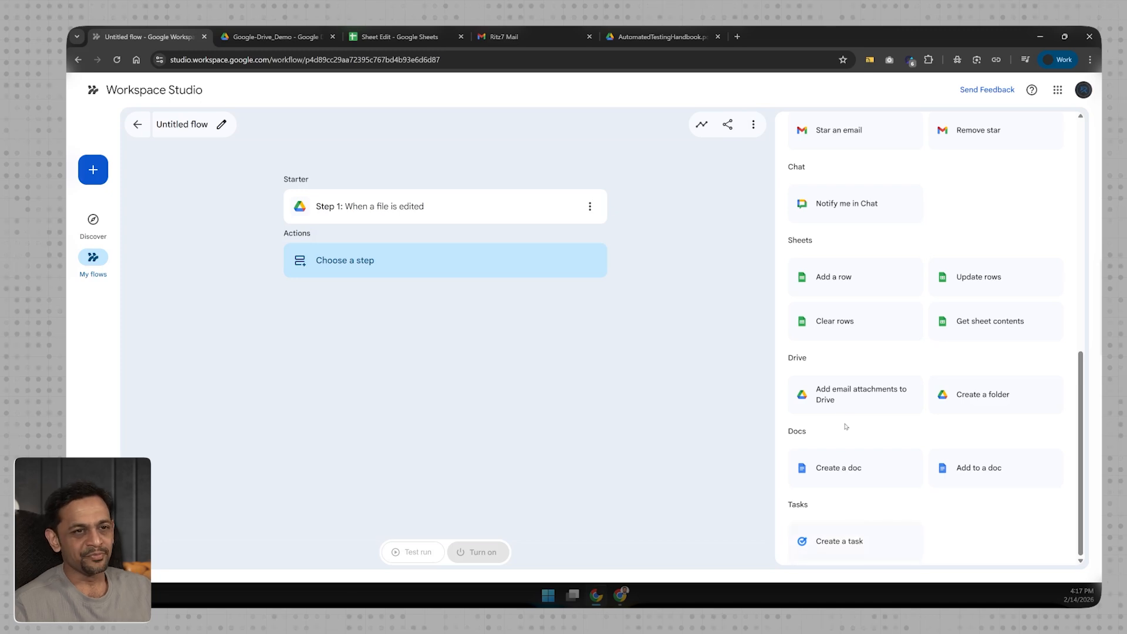
scroll(844, 402, "up", 1)
left_click(840, 258)
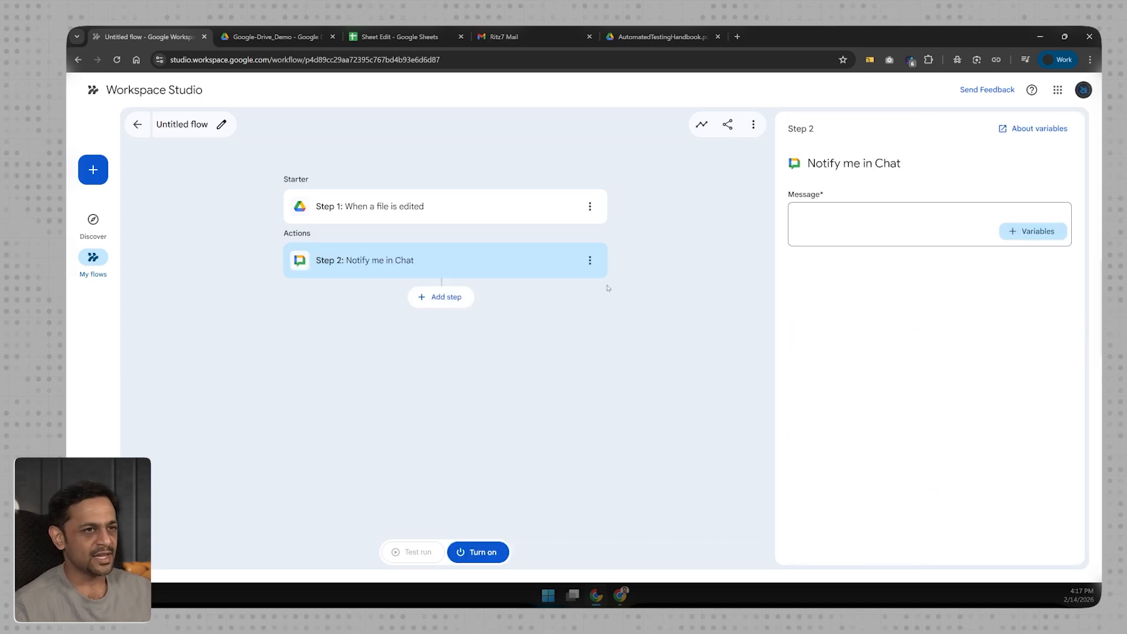
Write 'The file - [Step 1 file name] has been edited. Please check the file and approve.' in the message.
left_click(833, 210)
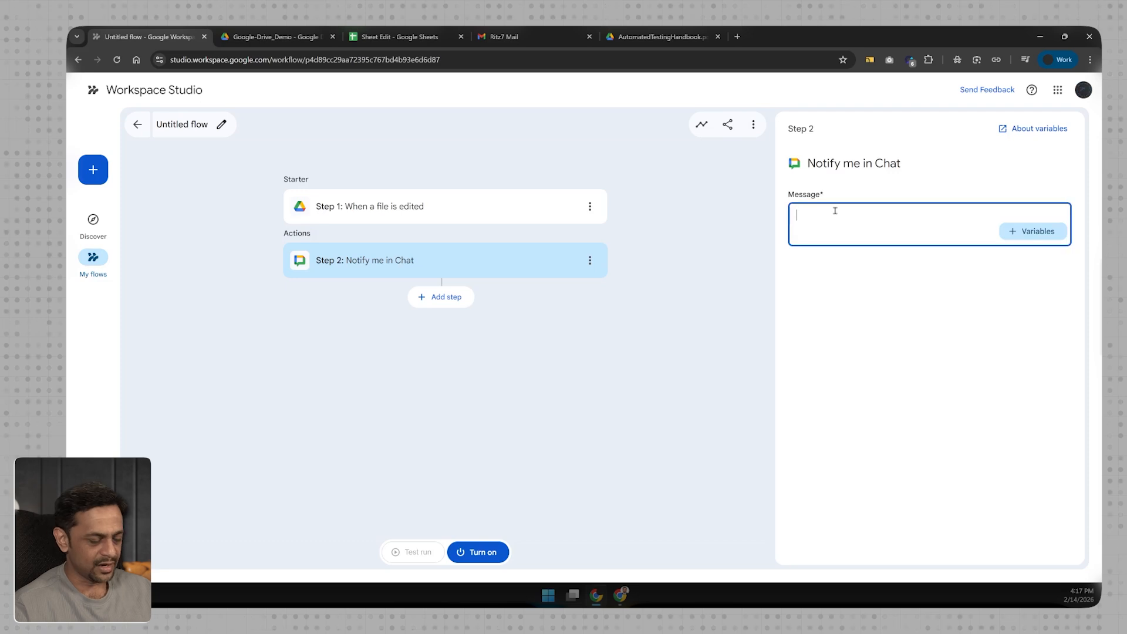
type("The file -")
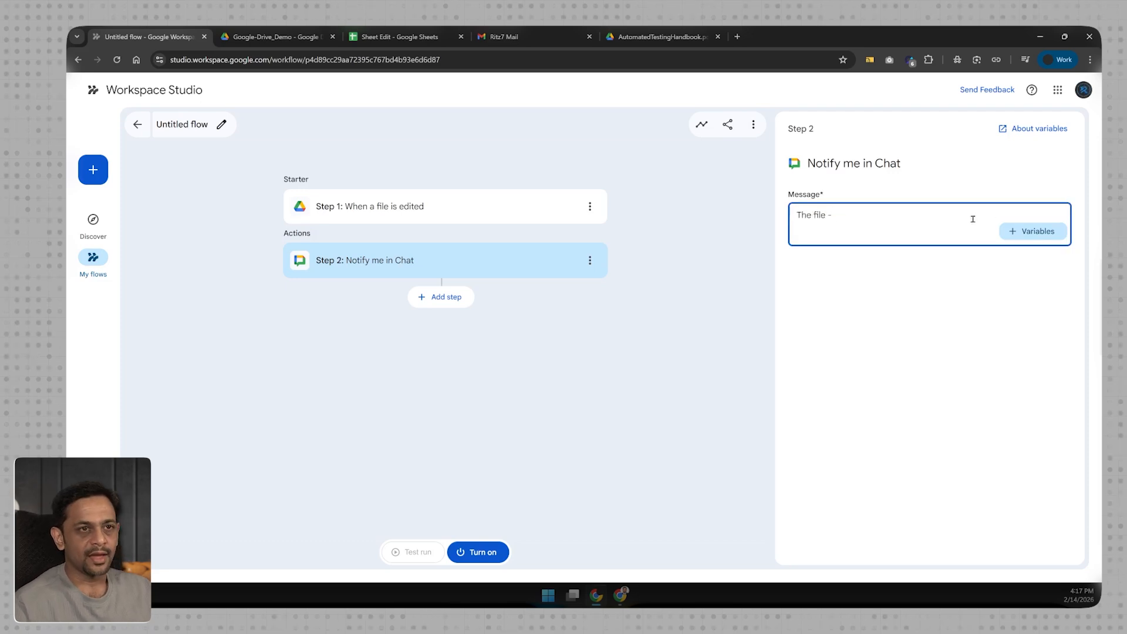
left_click(1016, 237)
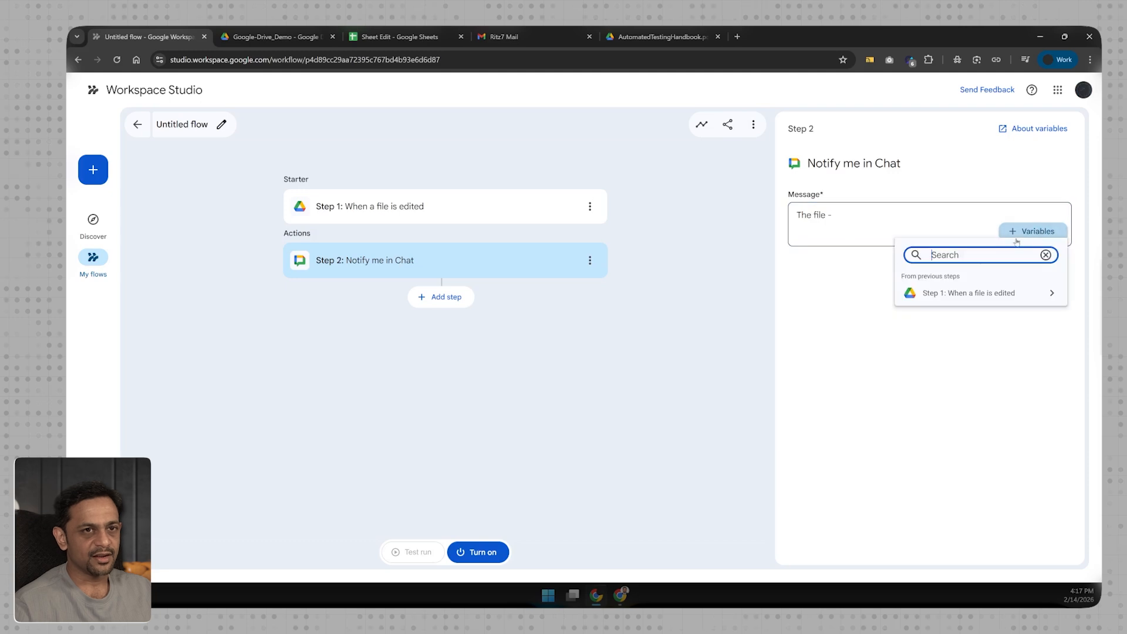
left_click(974, 293)
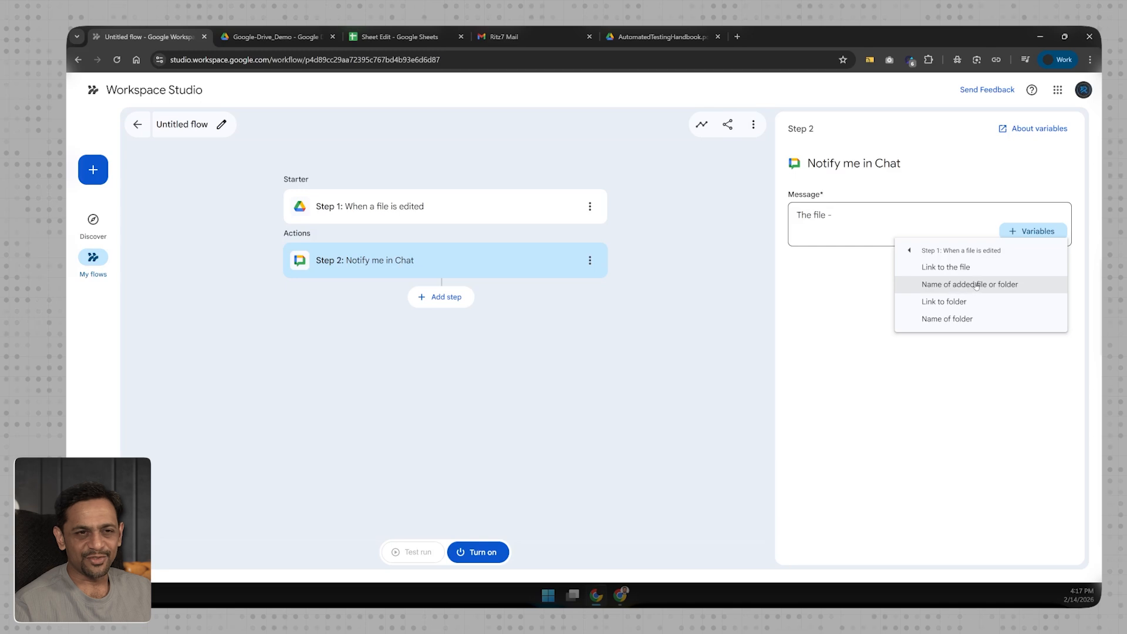
left_click(976, 284)
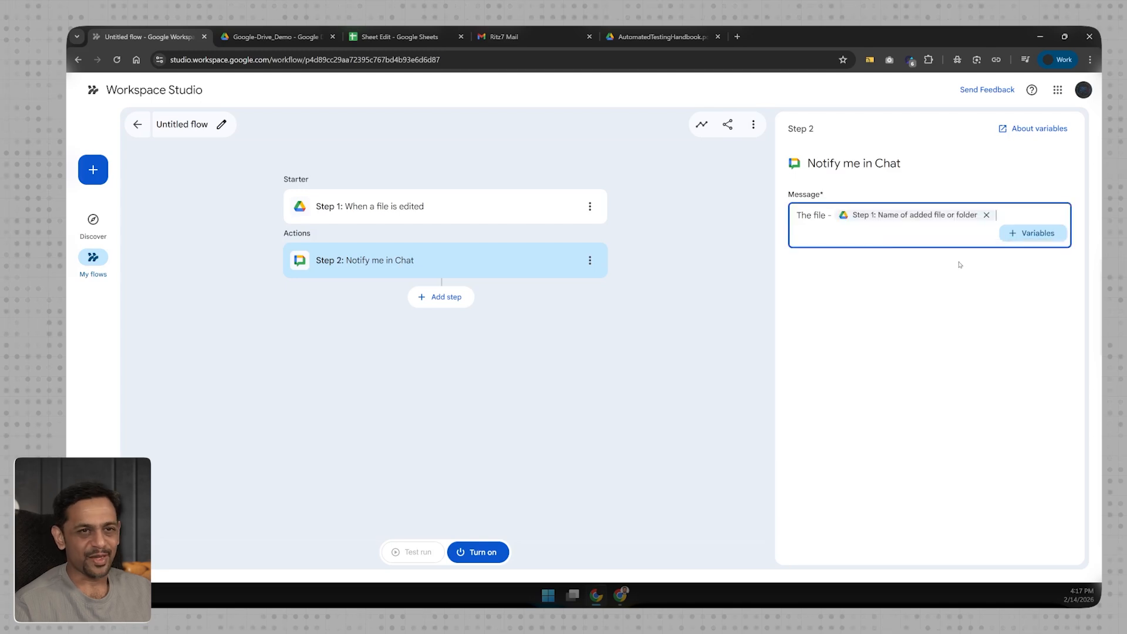
type("has been edi")
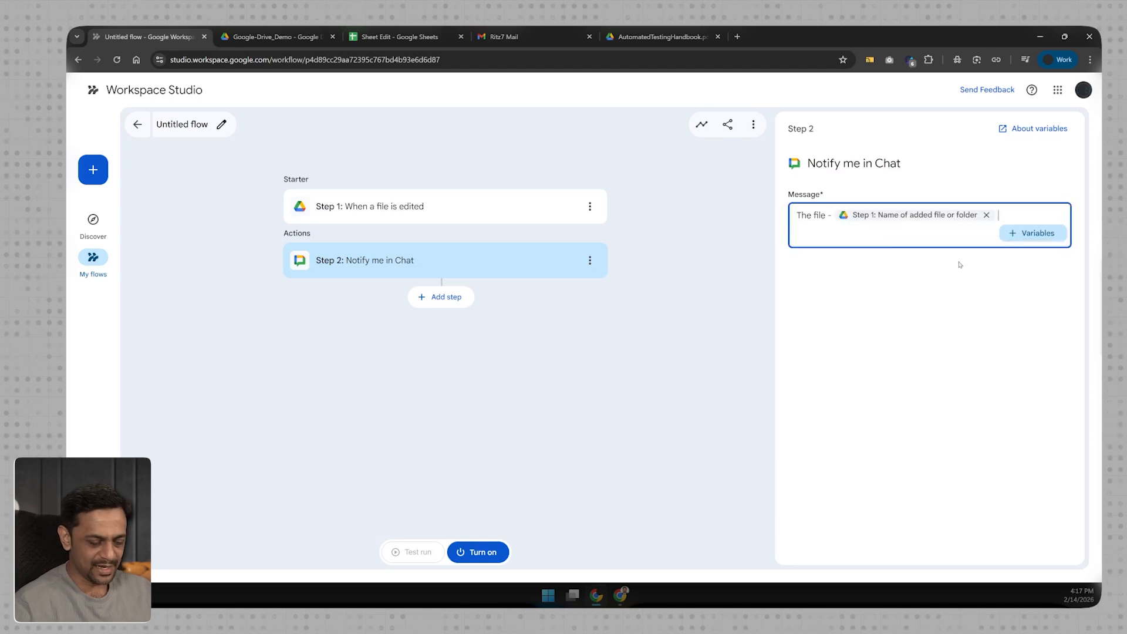
type("ted")
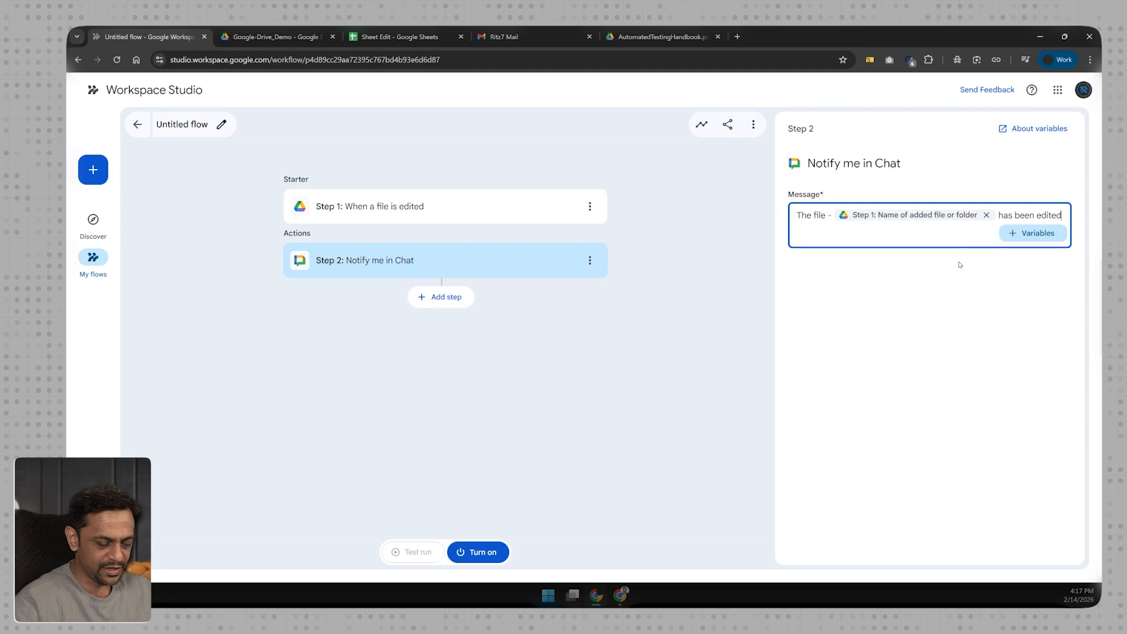
type(".")
key("Return")
key("Return")
type("Please check the file and app")
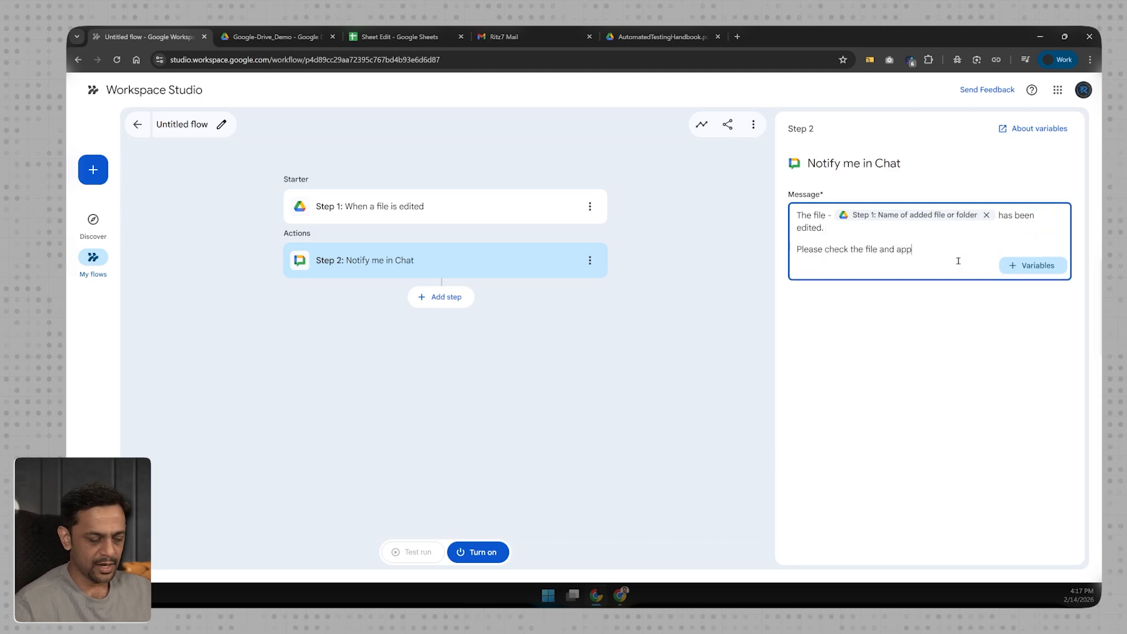
type("rove.")
key("Return")
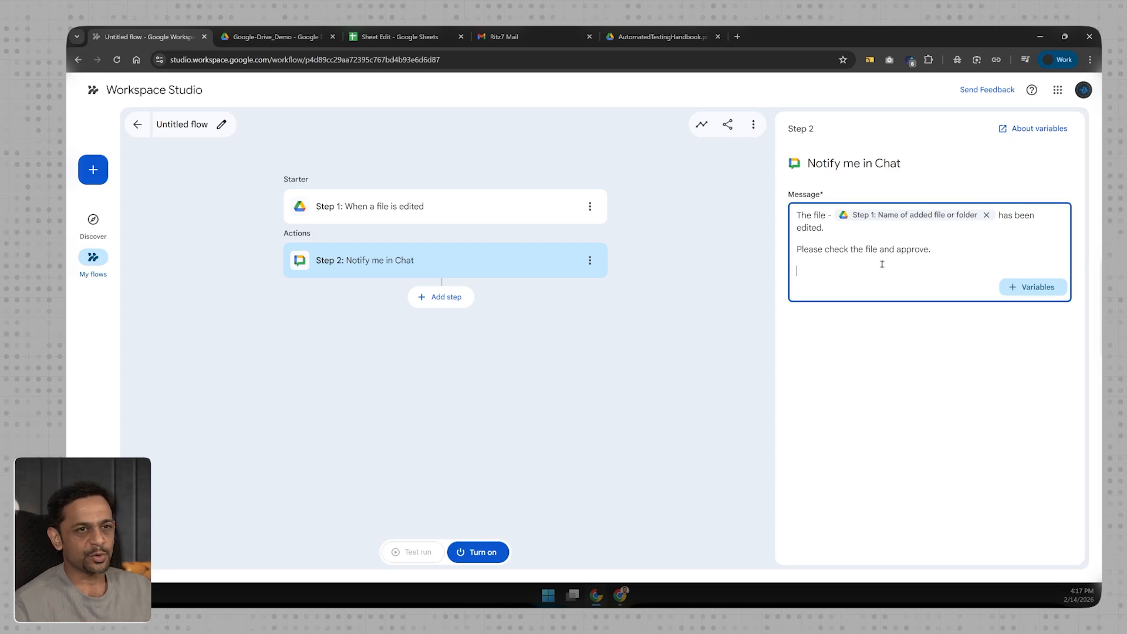
Remove the trailing blank line from the message without inserting another variable.
left_click(1005, 291)
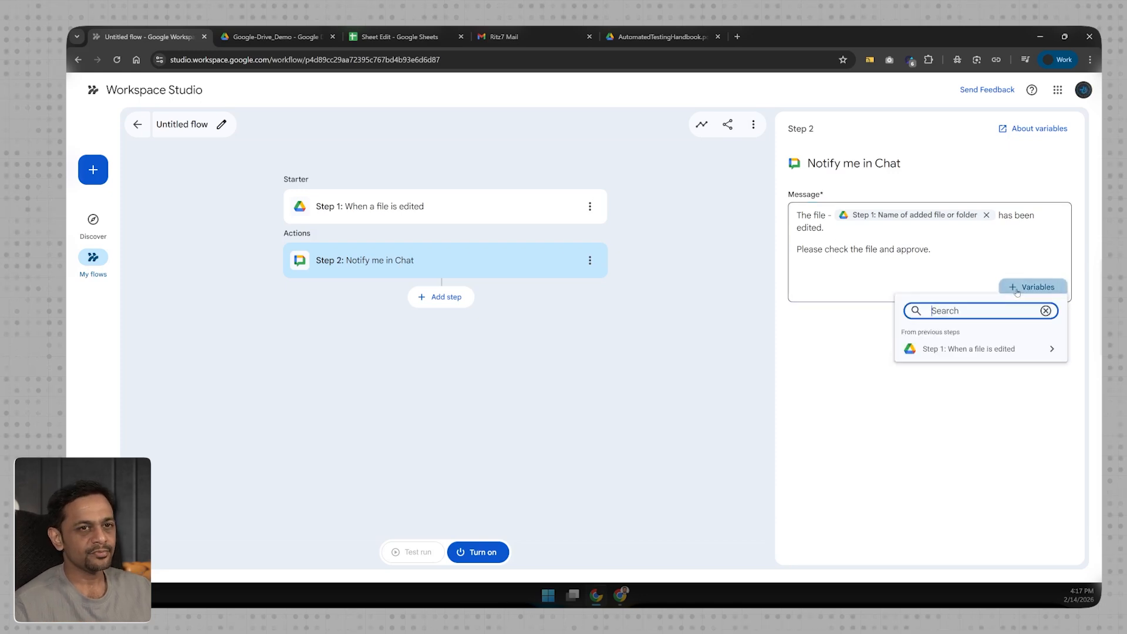
left_click(972, 348)
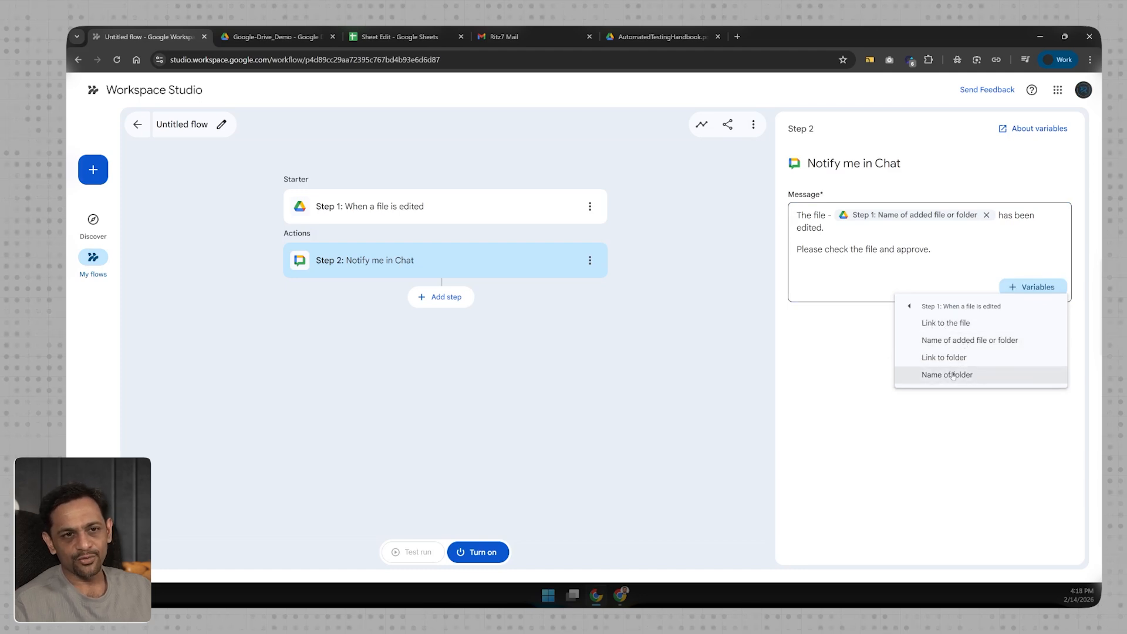
left_click(835, 340)
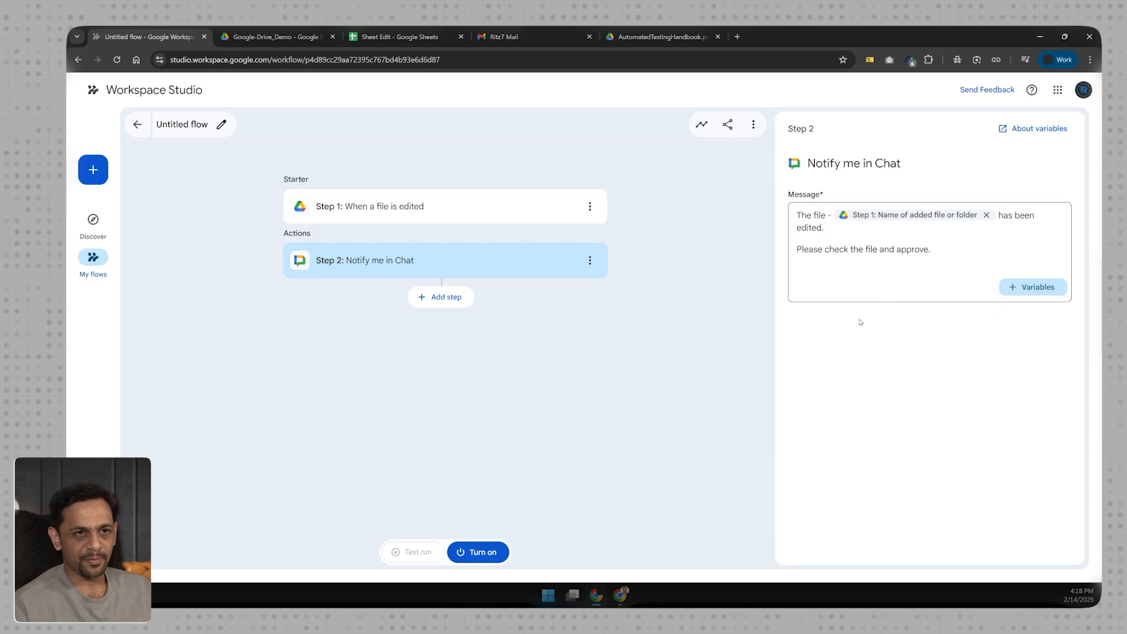
left_click(939, 270)
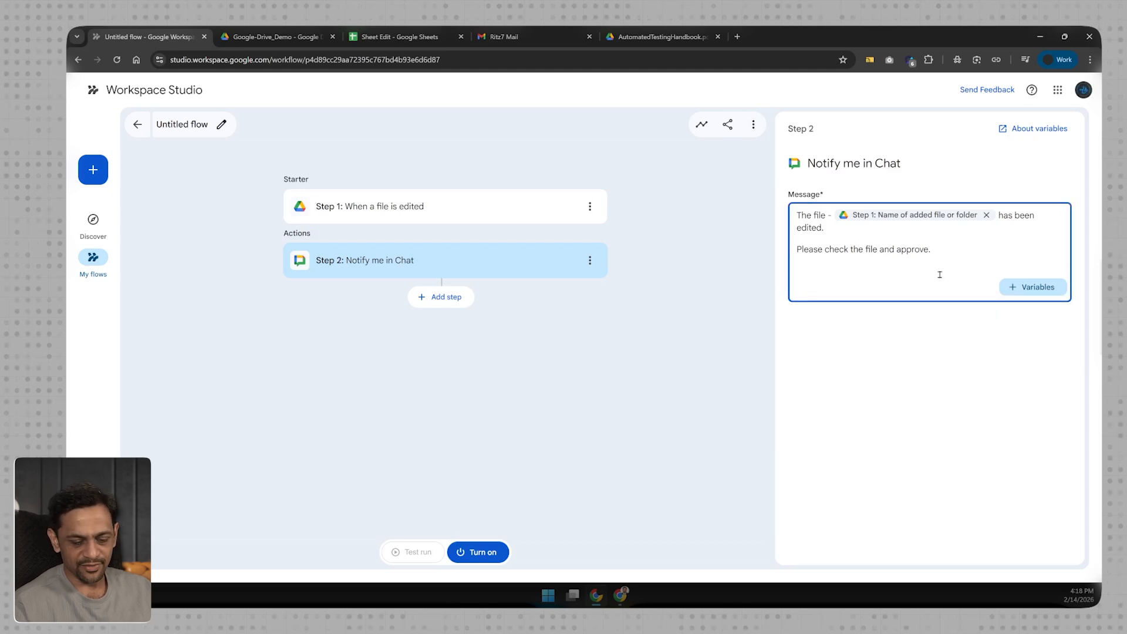
key("BackSpace")
left_click(595, 279)
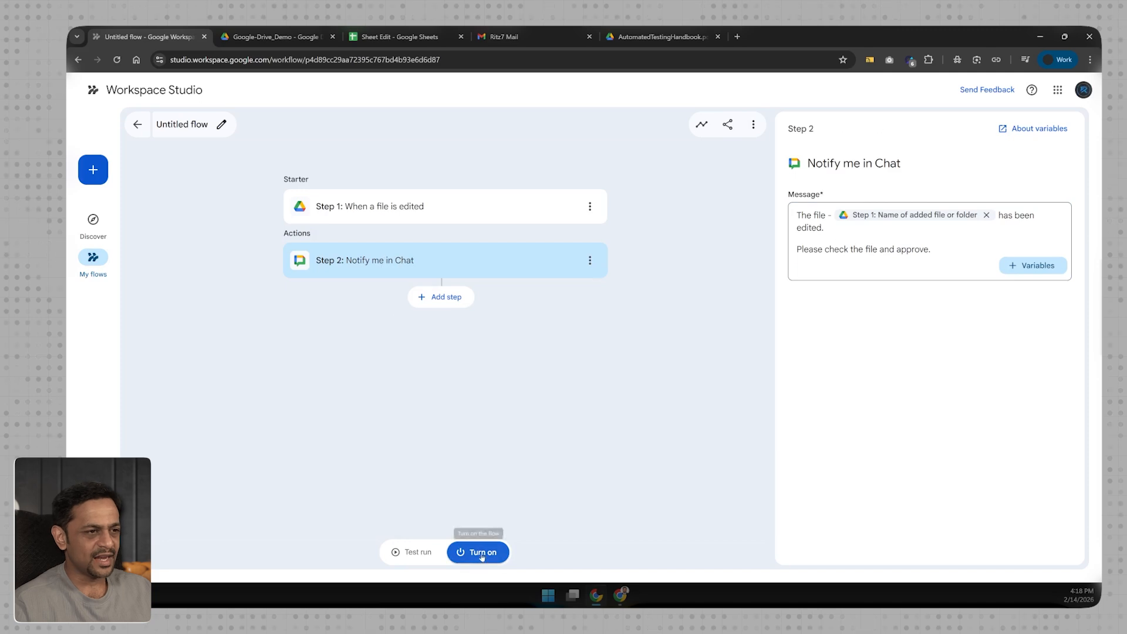
Turn the flow on, rename it Drive-2, and return to the Sheet Edit spreadsheet.
left_click(479, 562)
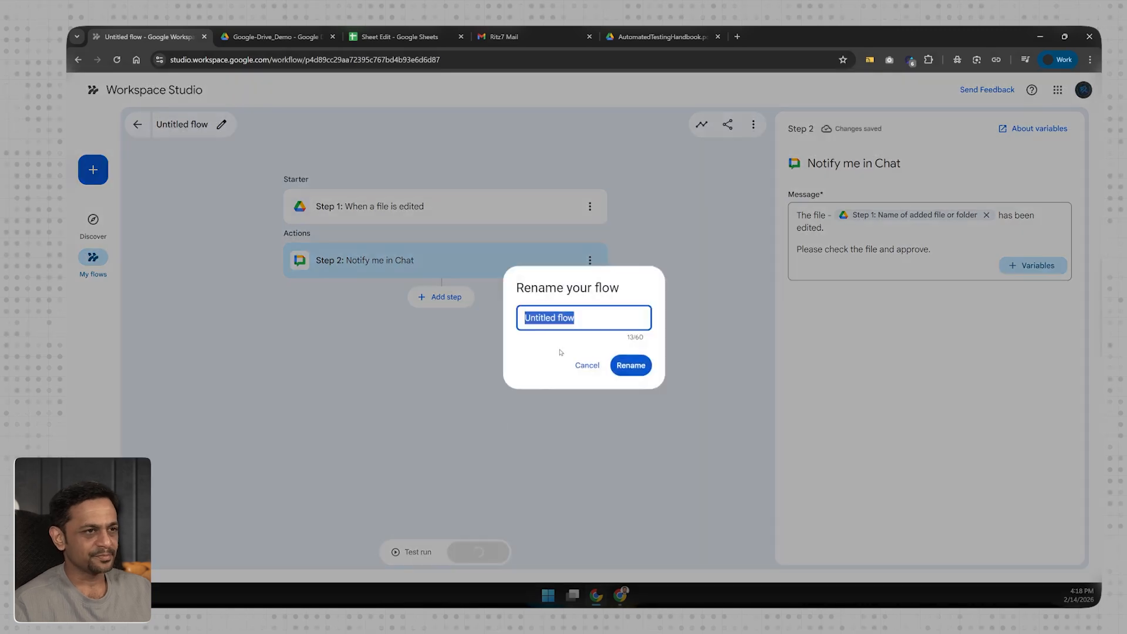
type("Drive")
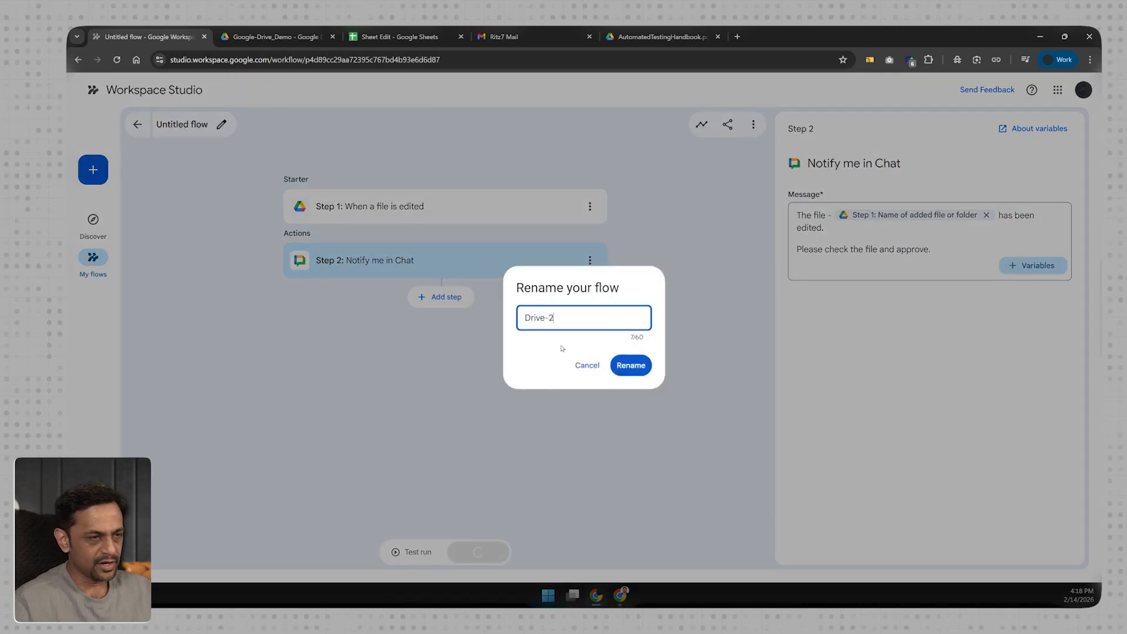
type("-2")
left_click(632, 366)
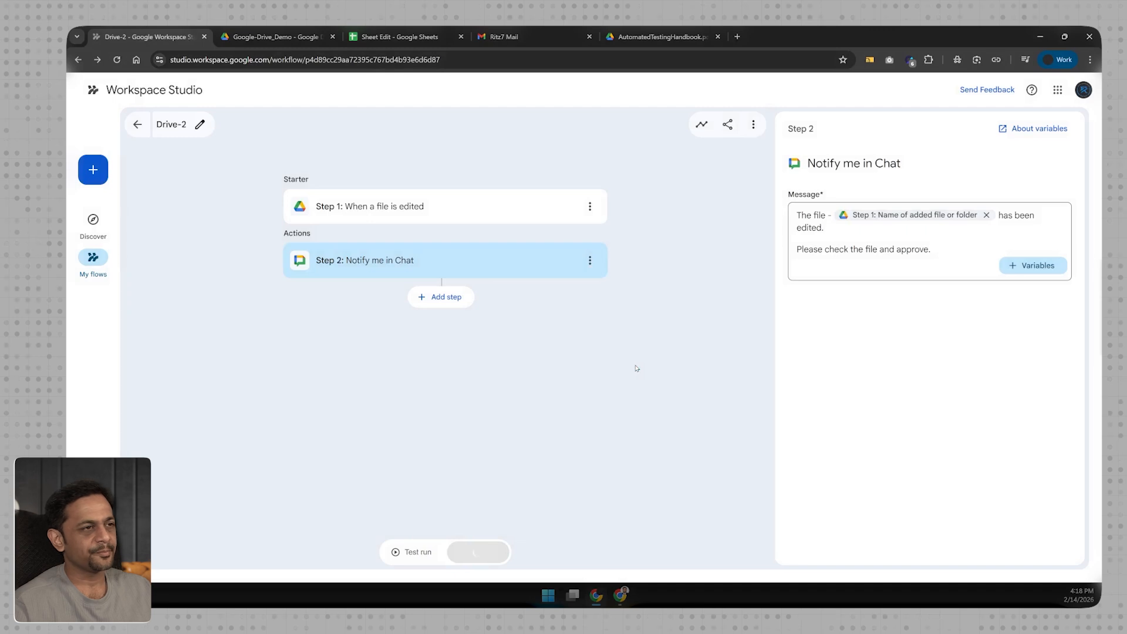
left_click(399, 37)
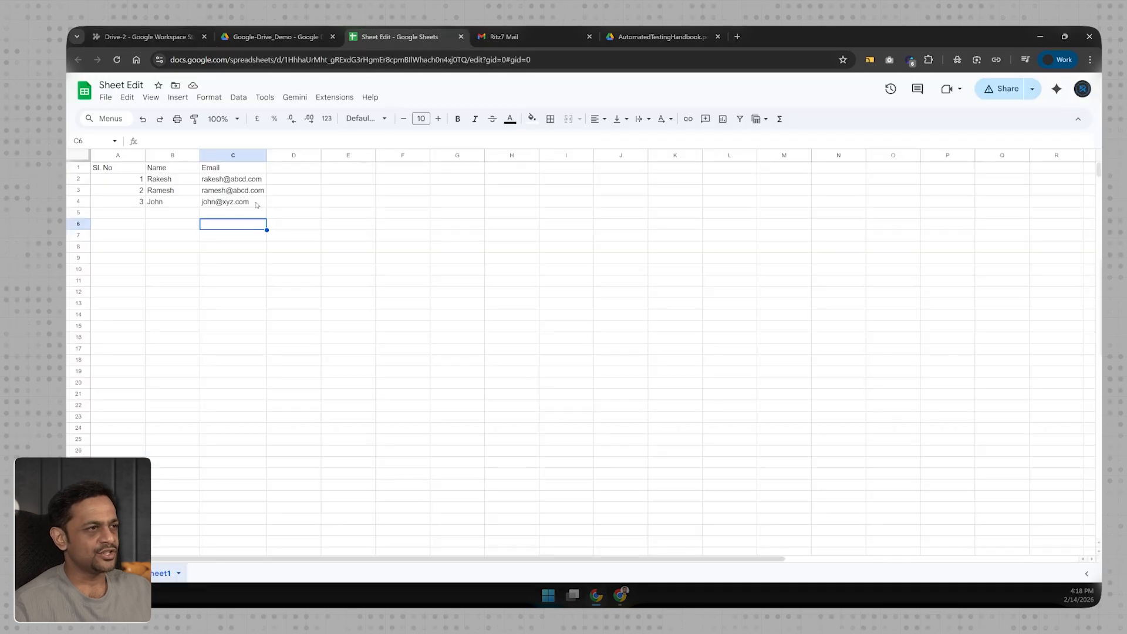
Check Sheet Edit's C4 cell and the Gmail chat inbox, then return to the Drive-2 editor.
left_click(147, 34)
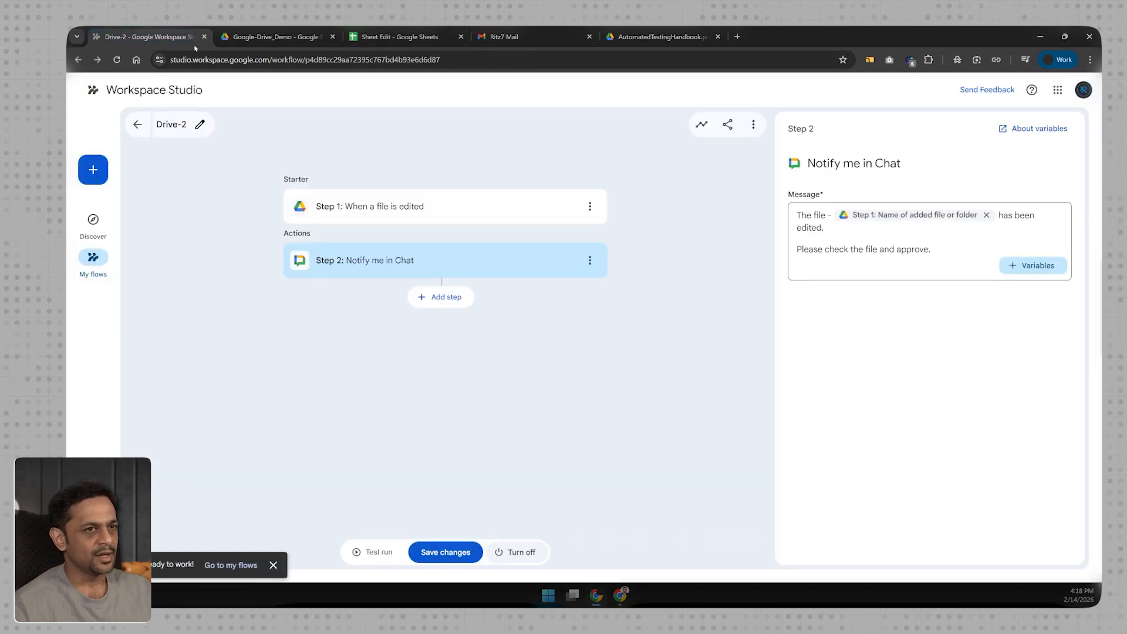
left_click(400, 37)
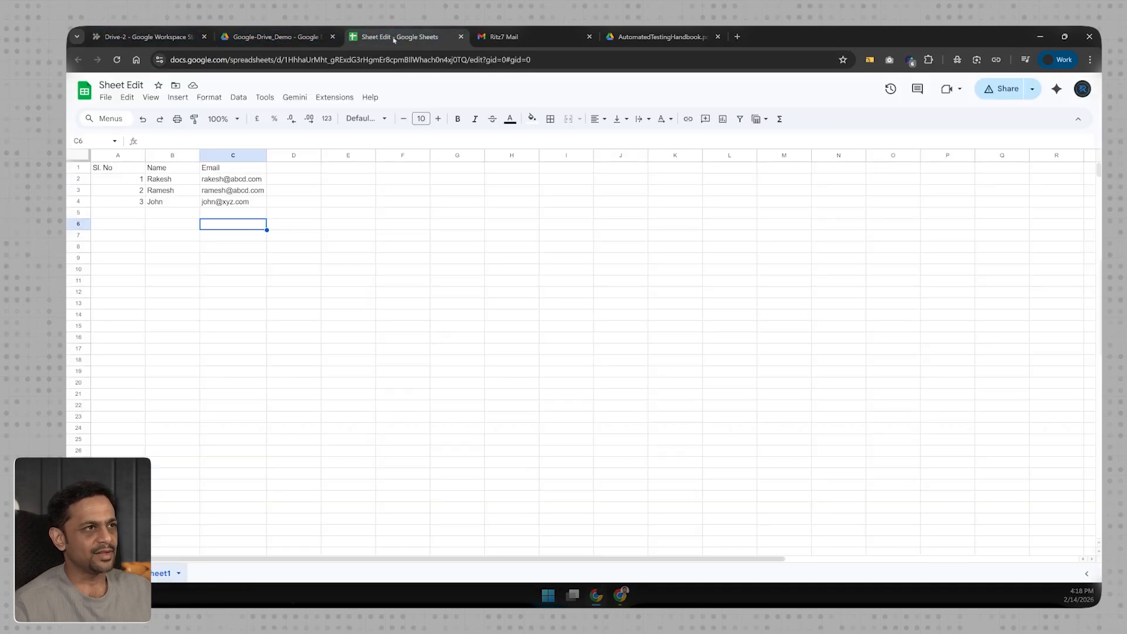
double_click(246, 200)
left_click(497, 37)
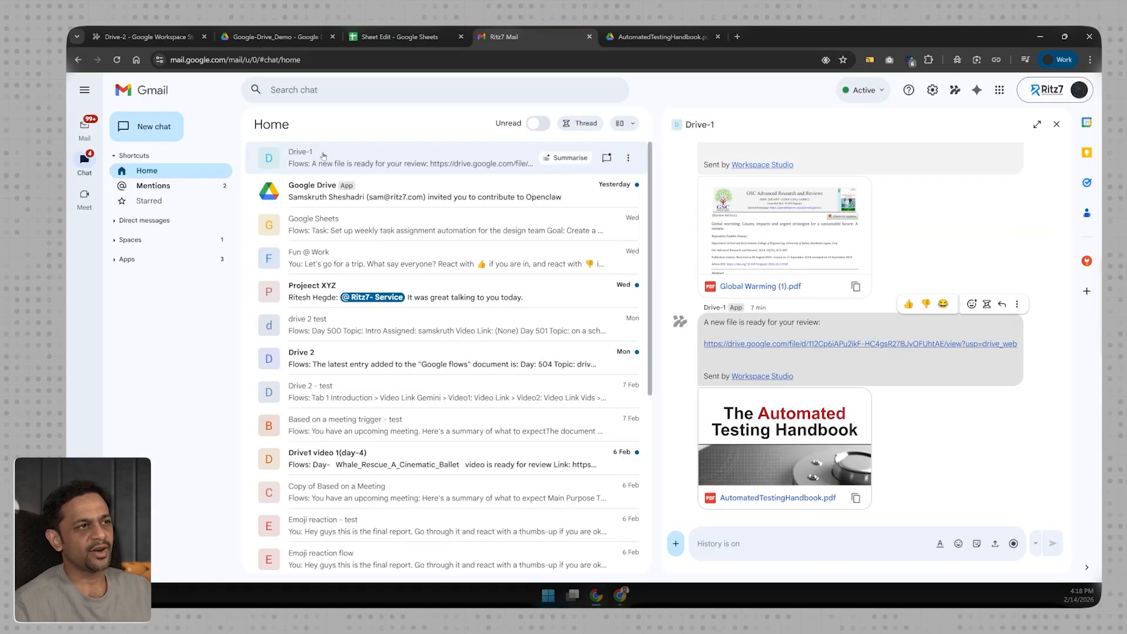
left_click(159, 39)
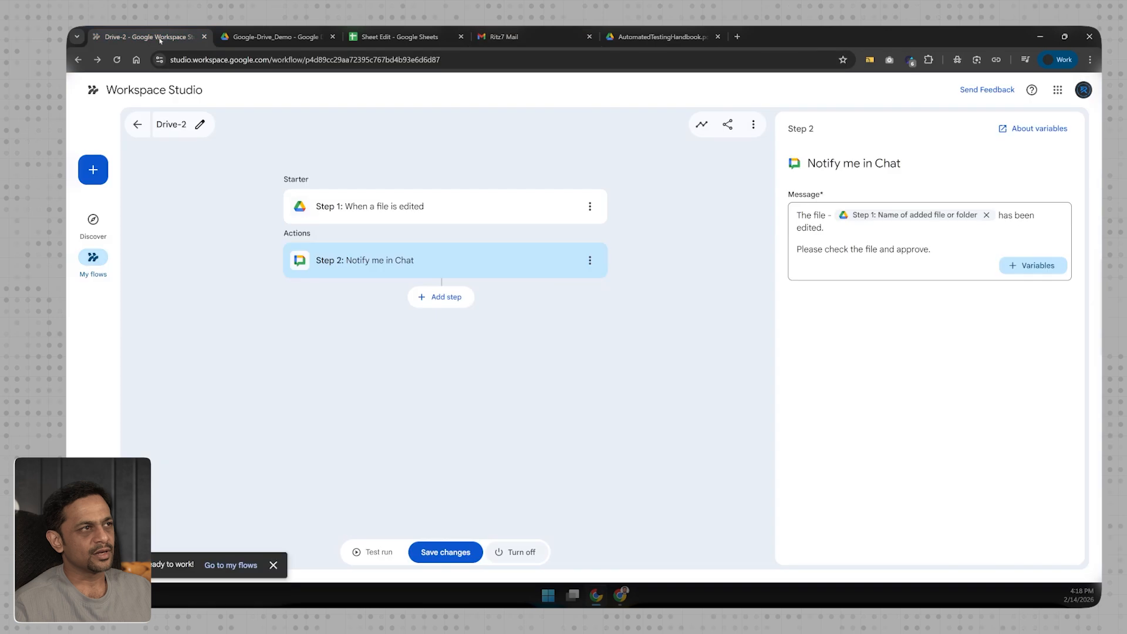
Refresh Drive-2's activity log, save the flow, expand the completed run, and open the Drive-2 chat.
left_click(701, 123)
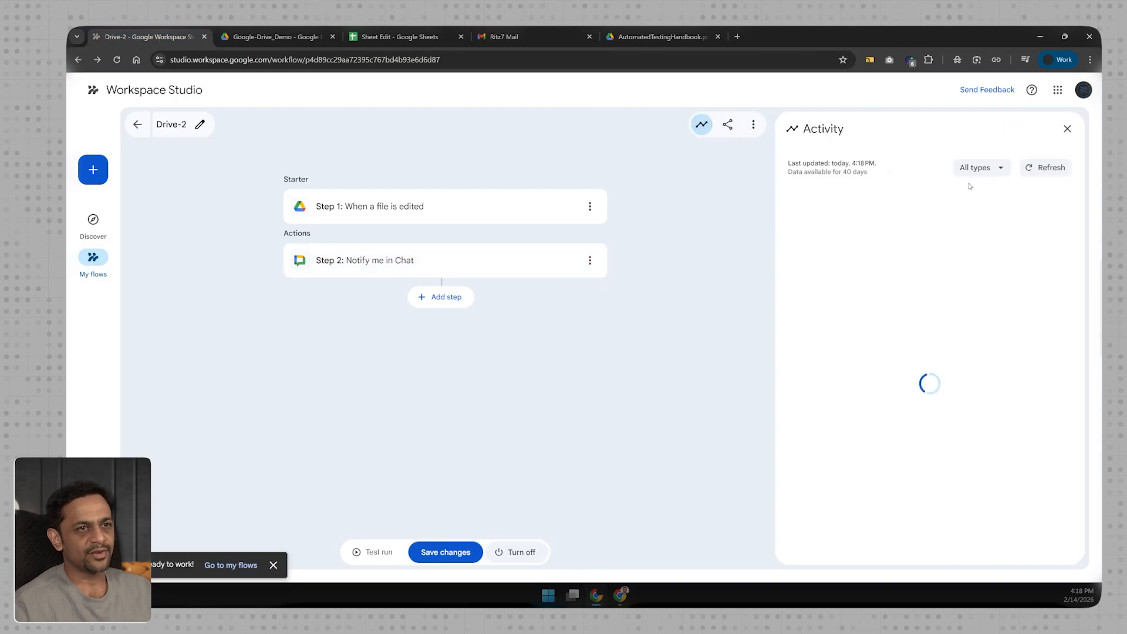
left_click(1026, 168)
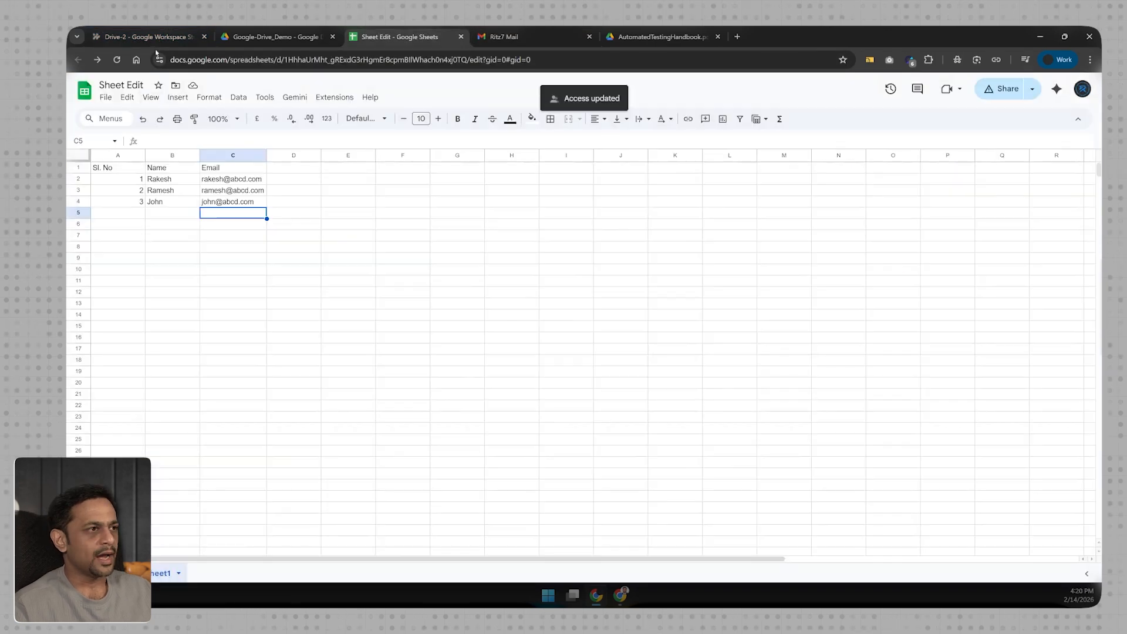
left_click(156, 36)
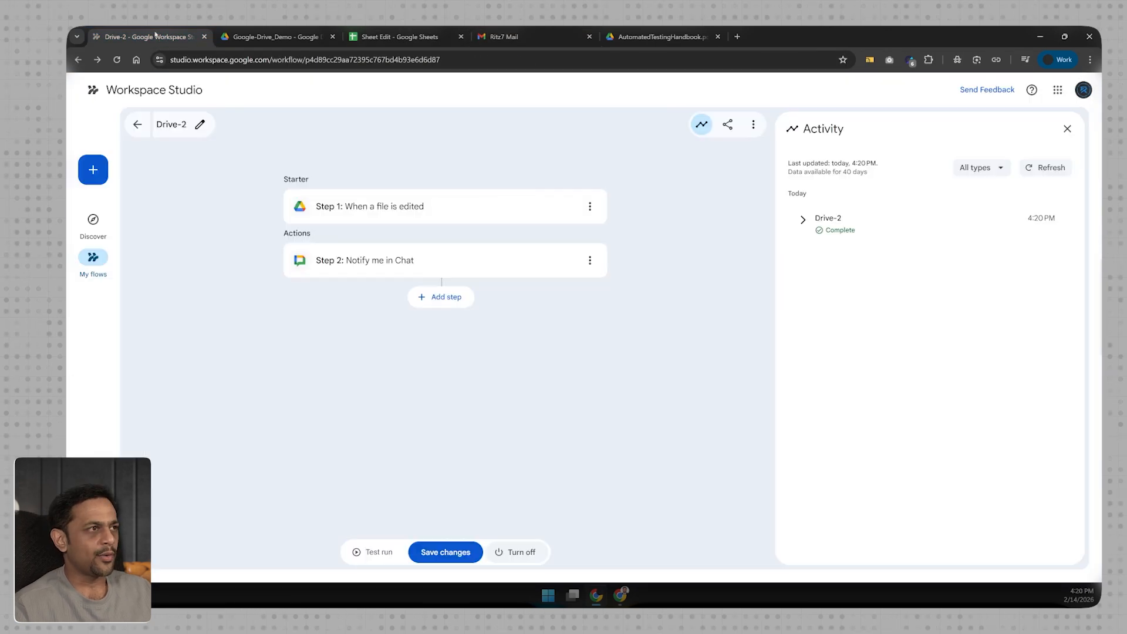
left_click(449, 553)
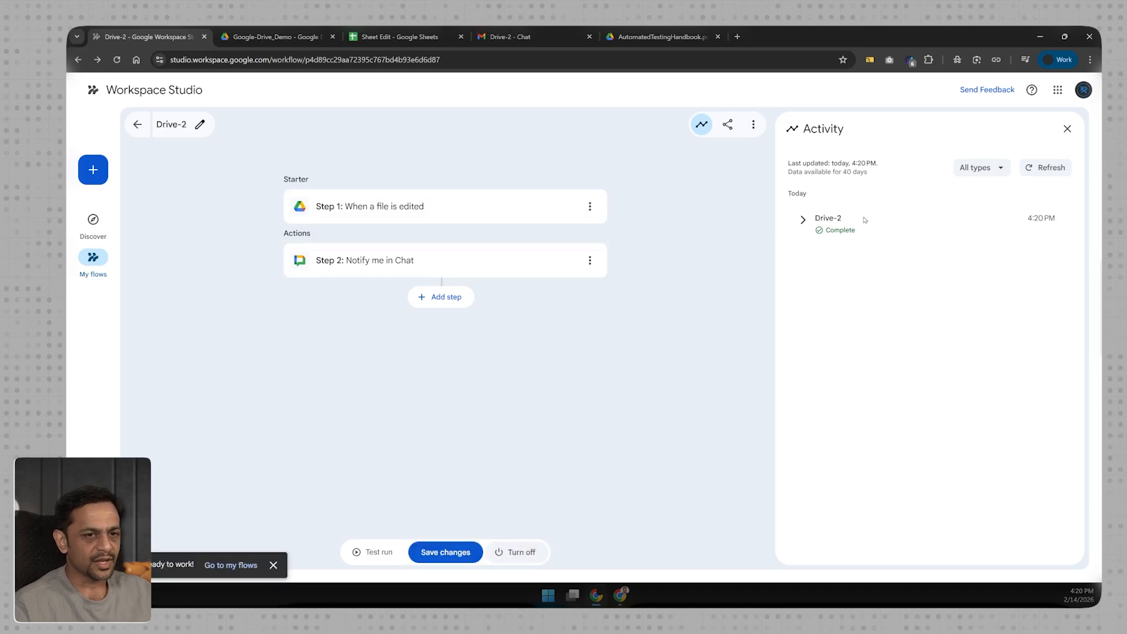
left_click(803, 219)
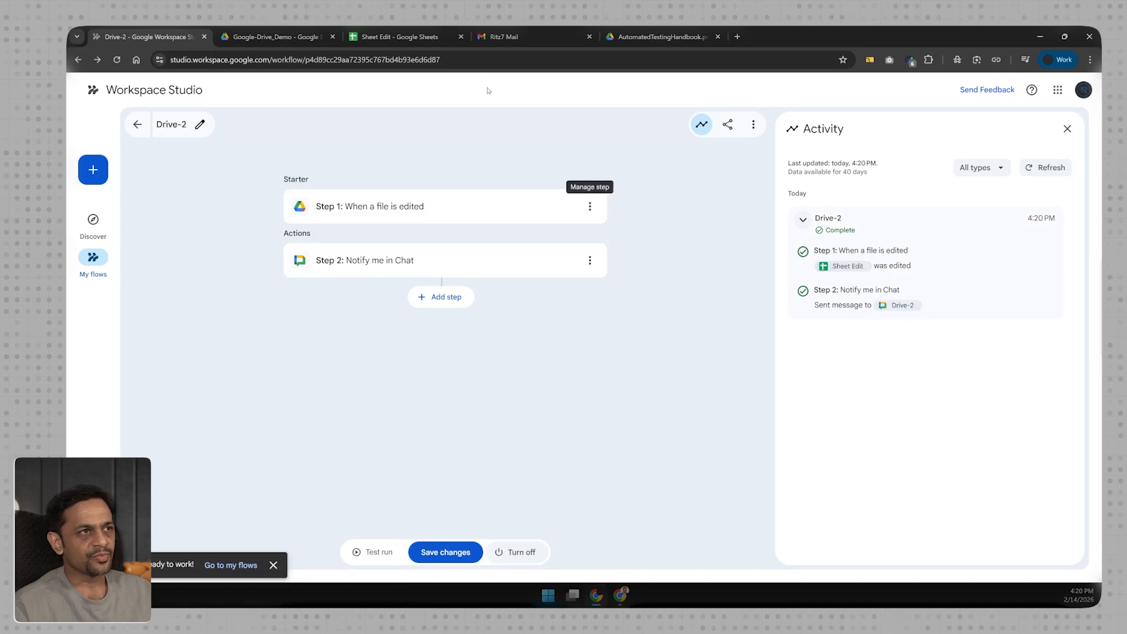
left_click(511, 37)
left_click(364, 157)
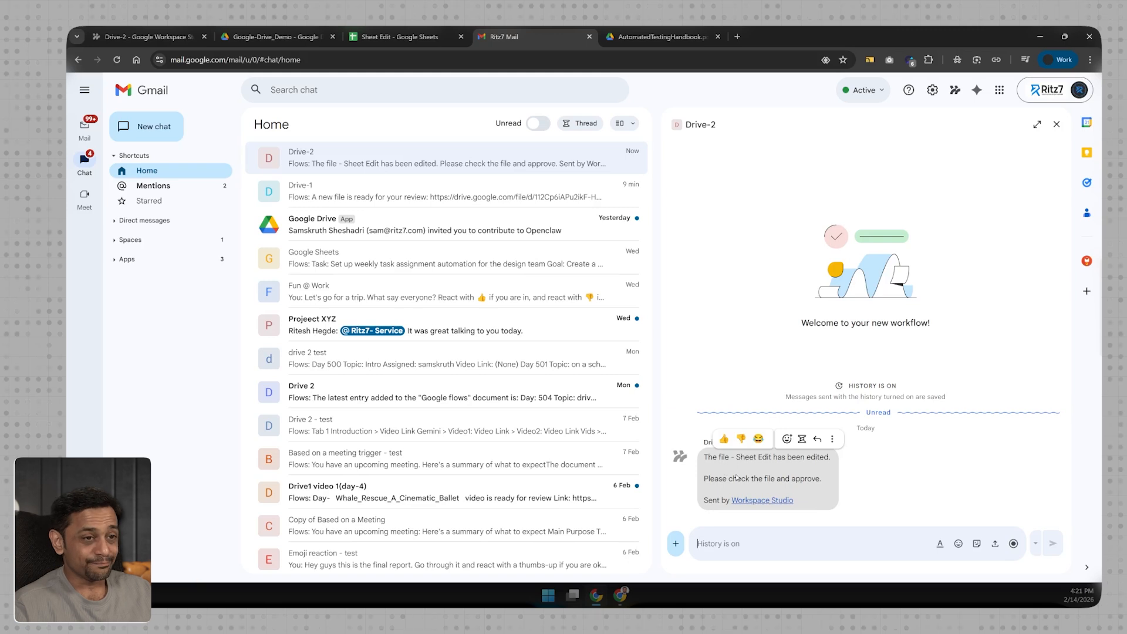
Put quotes around the file-name variable in Step 2's message, save Drive-2, and reopen Sheet Edit.
left_click(366, 37)
left_click(146, 36)
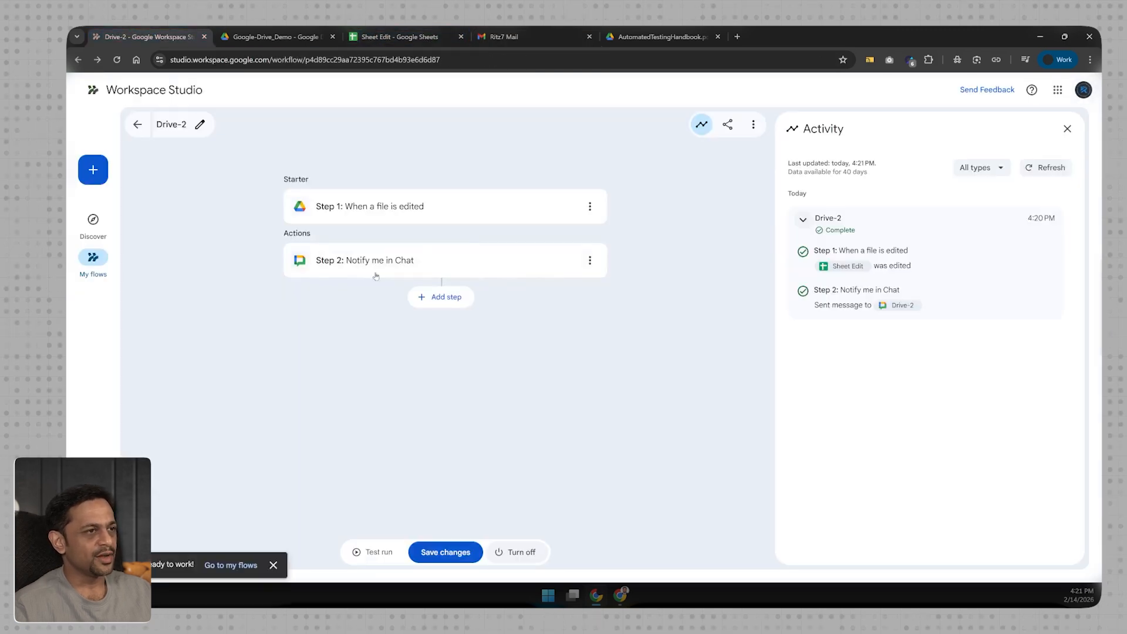
left_click(480, 270)
left_click(834, 216)
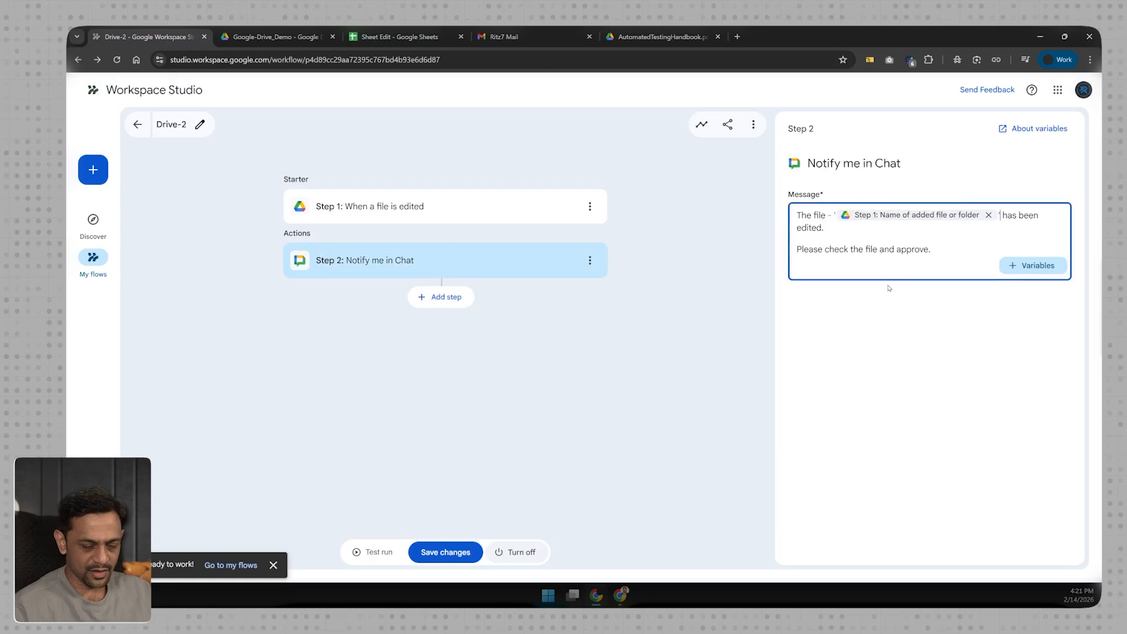
left_click(444, 552)
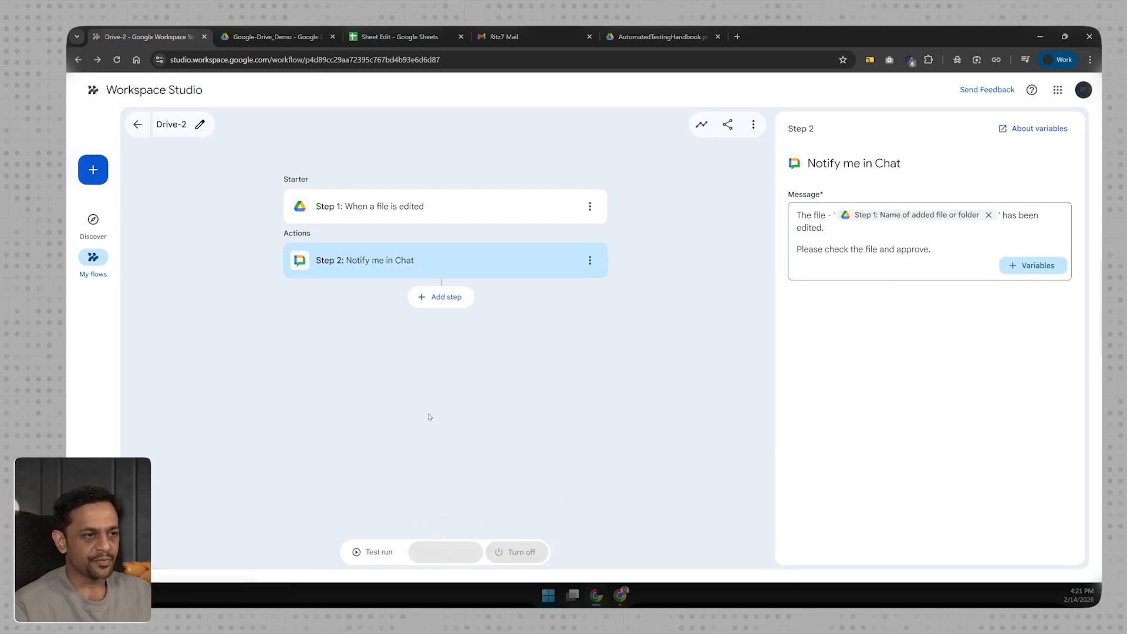
left_click(405, 37)
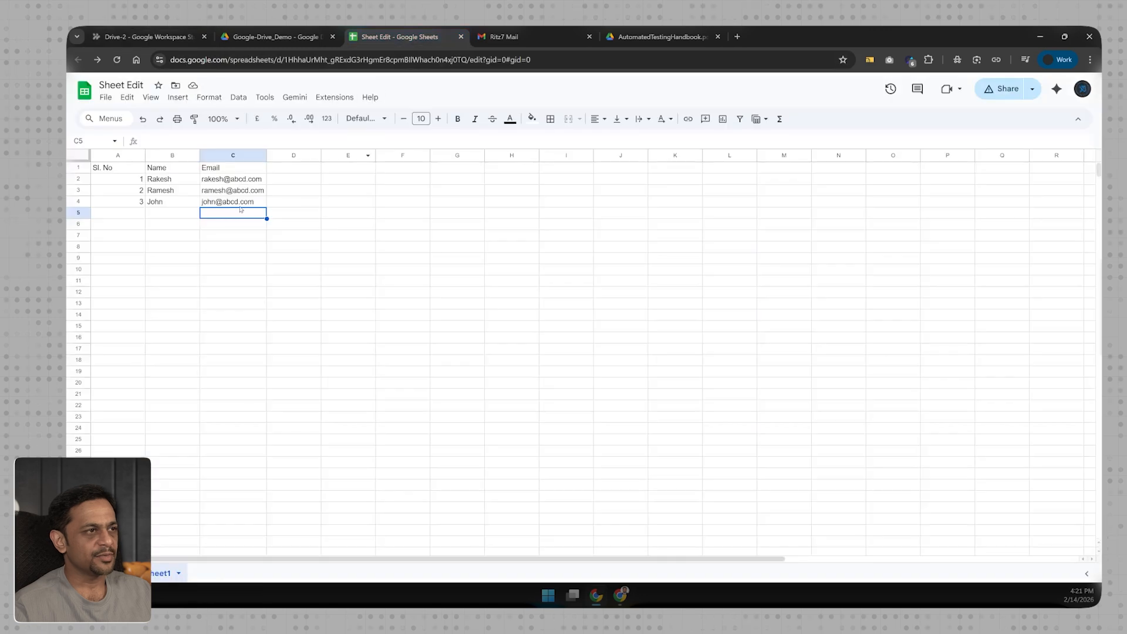
Replace the domain of the e-mail address in C4, then switch to the Gmail chat inbox.
double_click(221, 202)
key("BackSpace")
key("BackSpace")
key("BackSpace")
type("mnop")
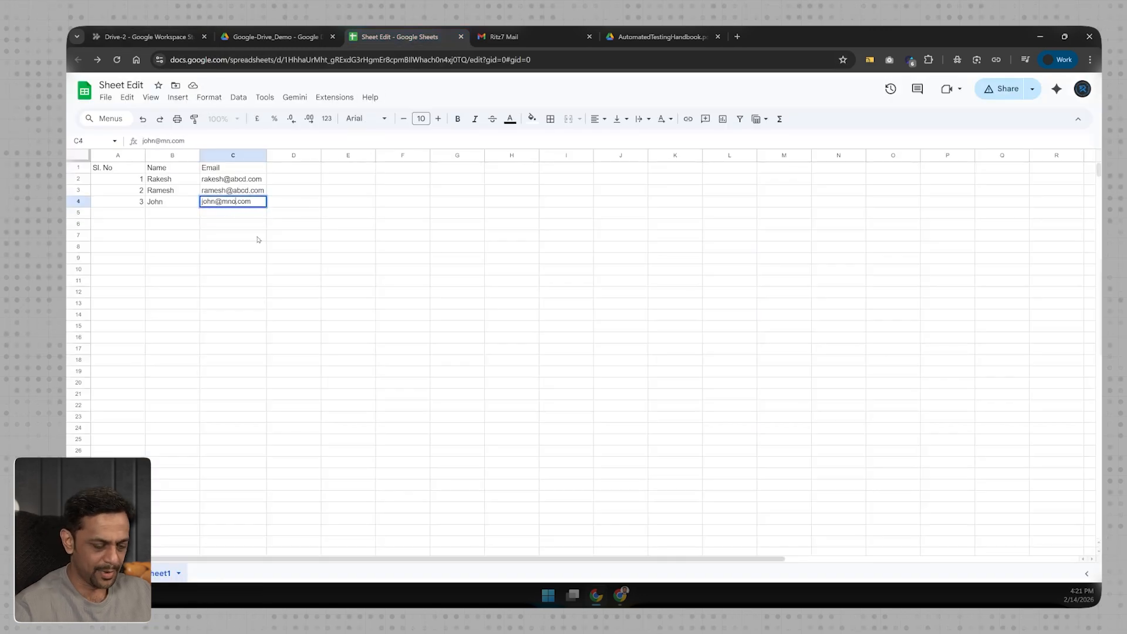
key("Return")
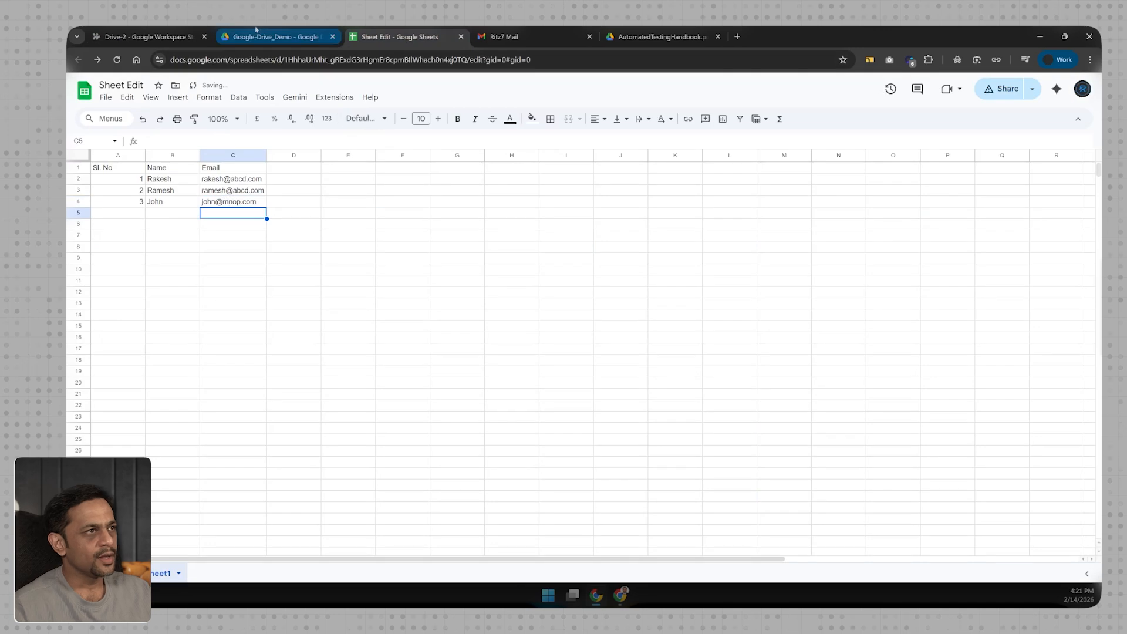
left_click(505, 36)
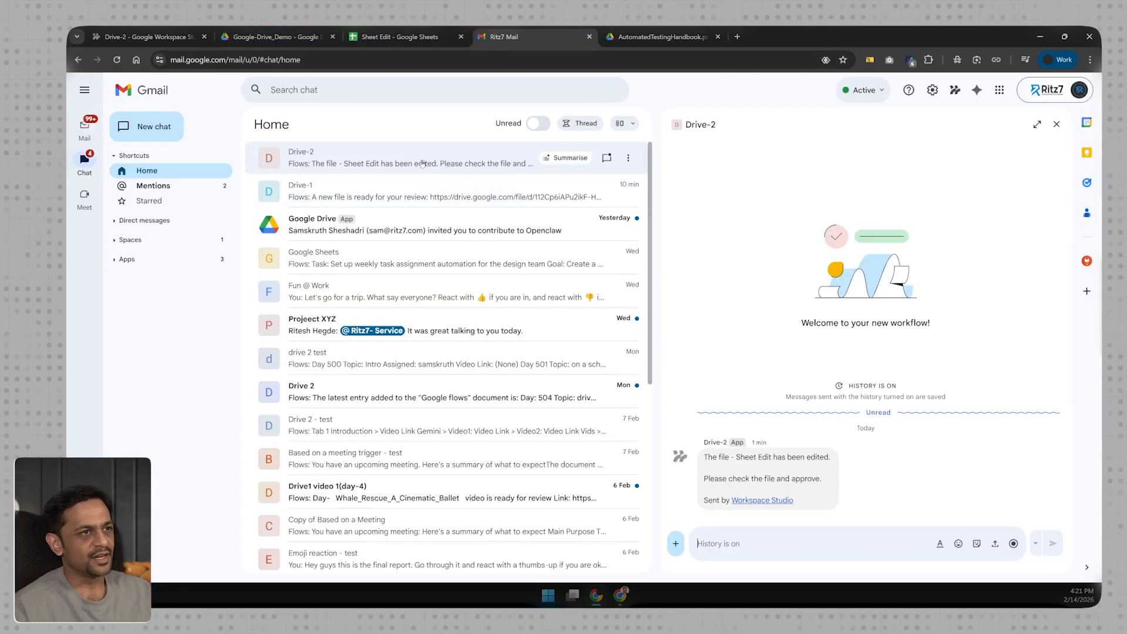
Filter Chat to unread to read the new Drive-2 notice, then return to Sheet Edit.
left_click(537, 122)
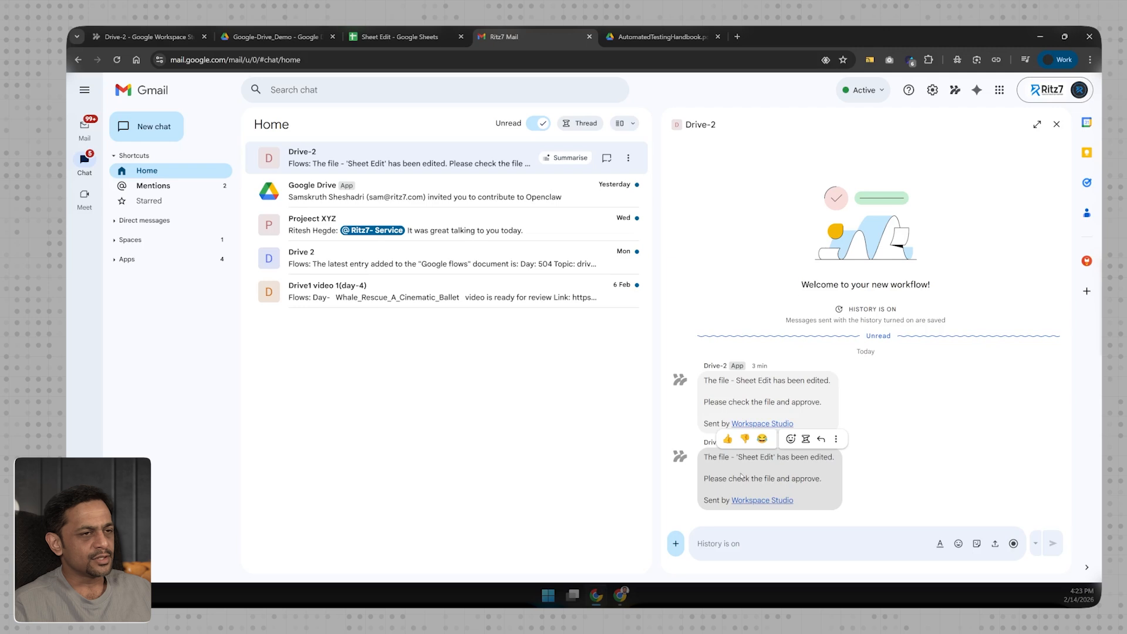
left_click(384, 36)
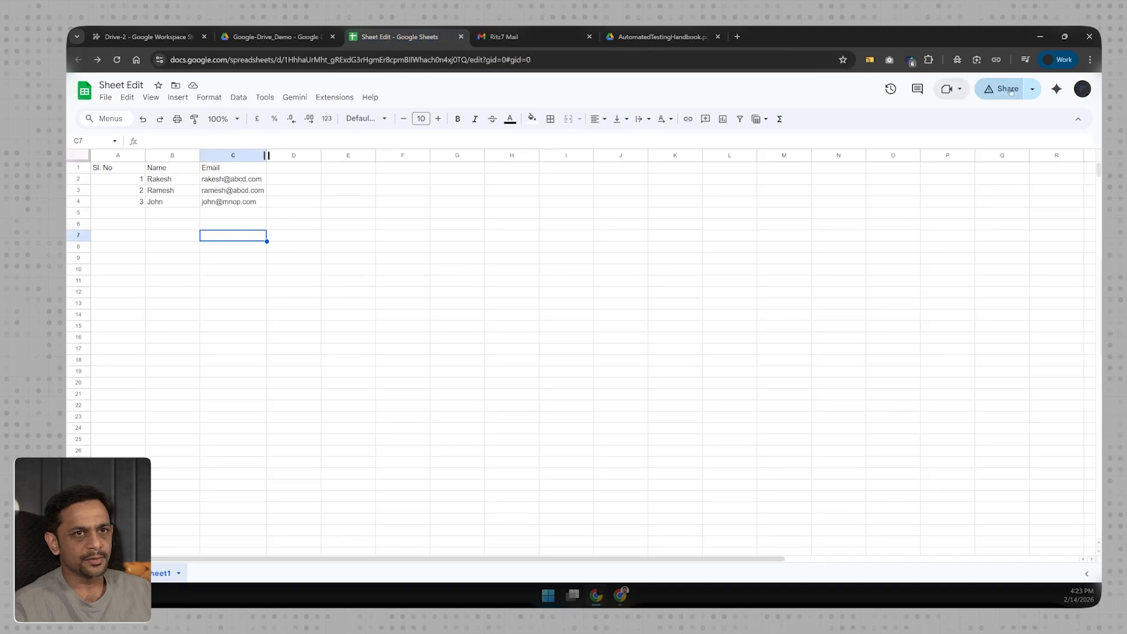
Preview the 16:13 and 16:21 versions in version history, then return to the Drive-2 flow.
left_click(890, 88)
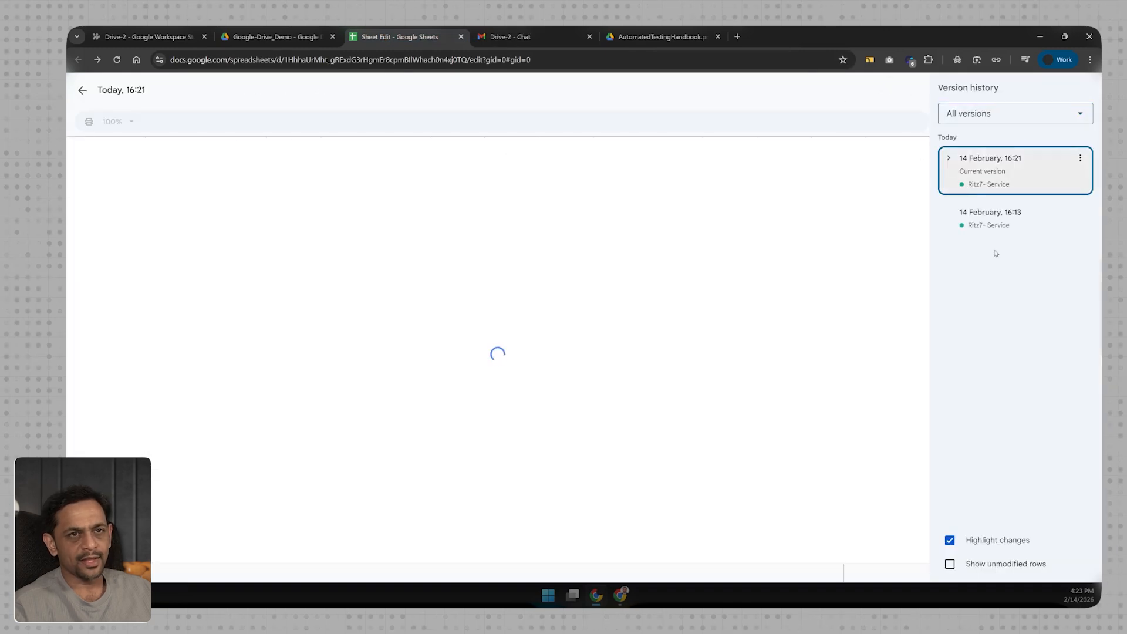
left_click(992, 226)
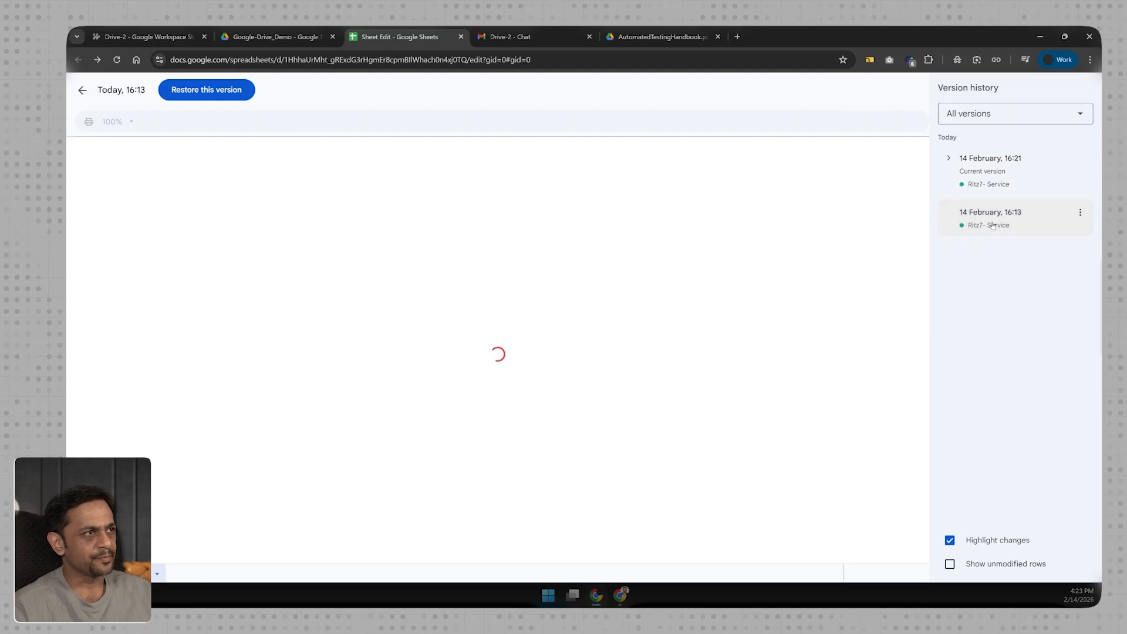
left_click(998, 178)
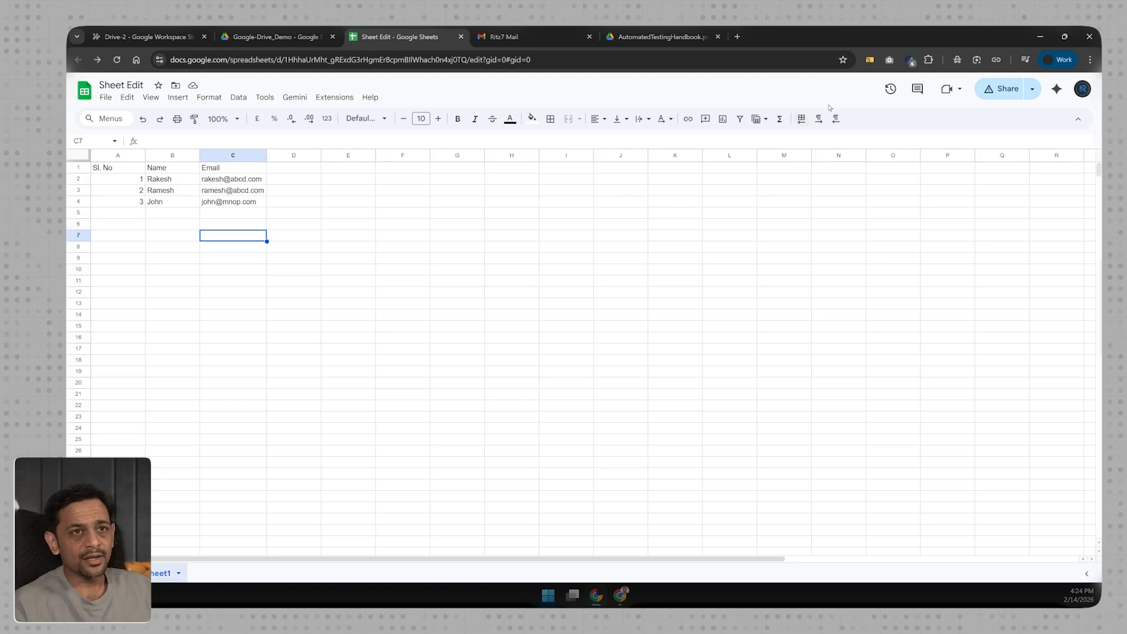
left_click(891, 90)
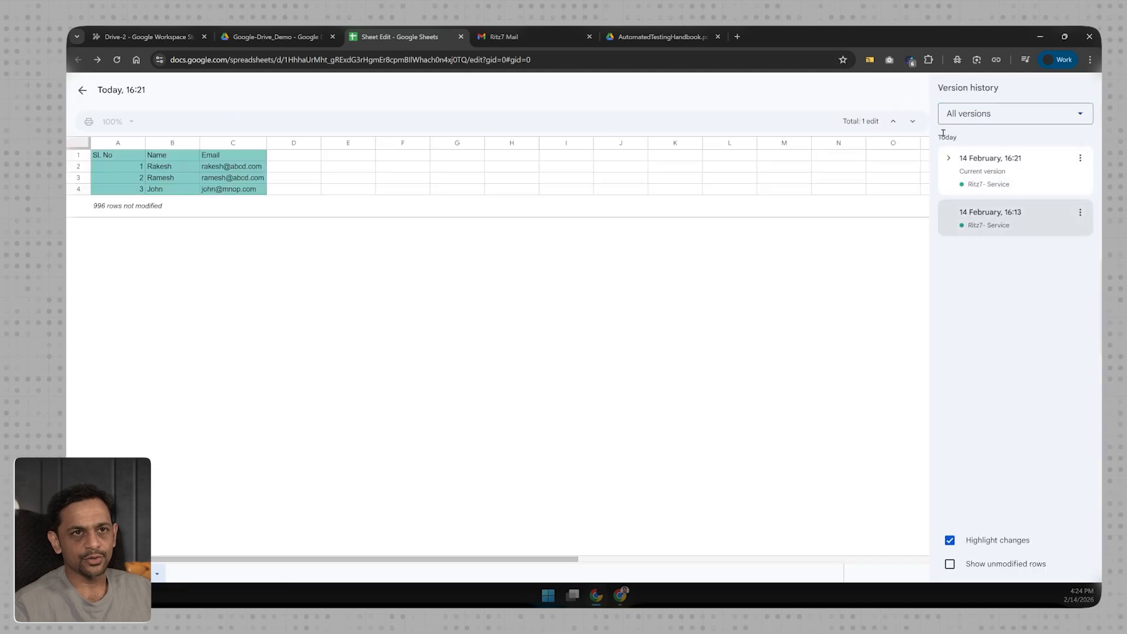
left_click(83, 91)
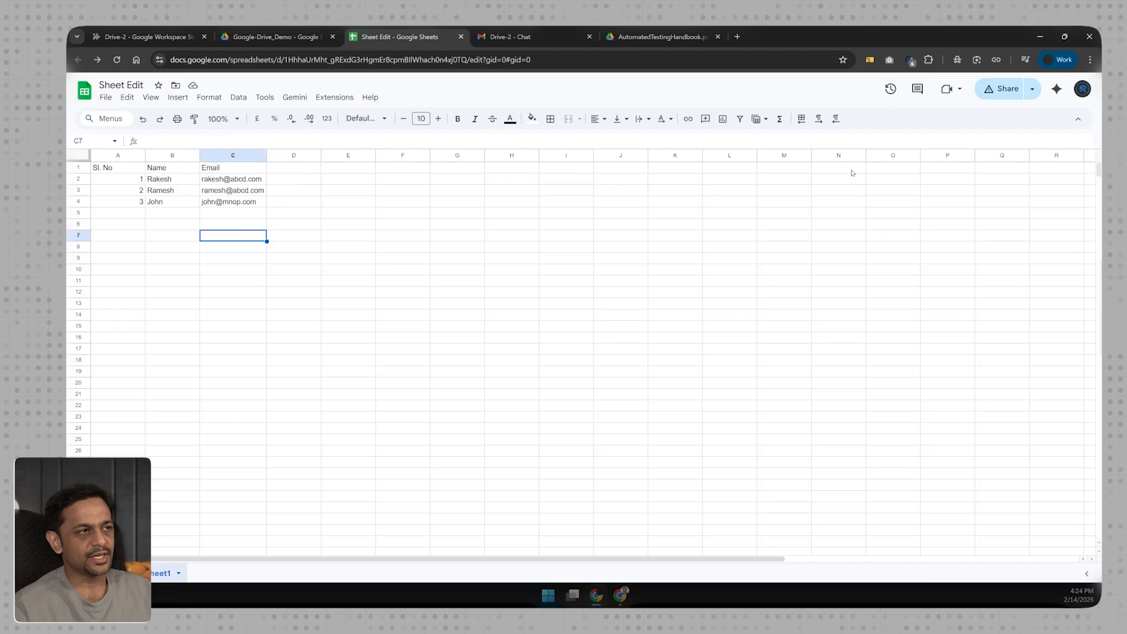
left_click(149, 37)
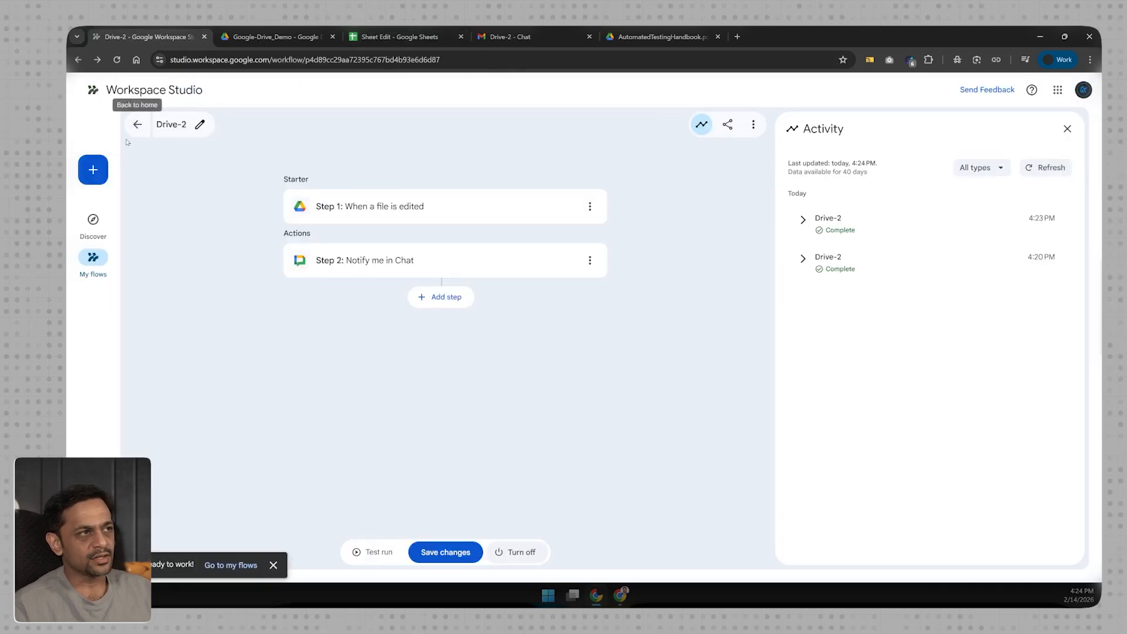
Create a new untitled flow with the + button.
left_click(89, 166)
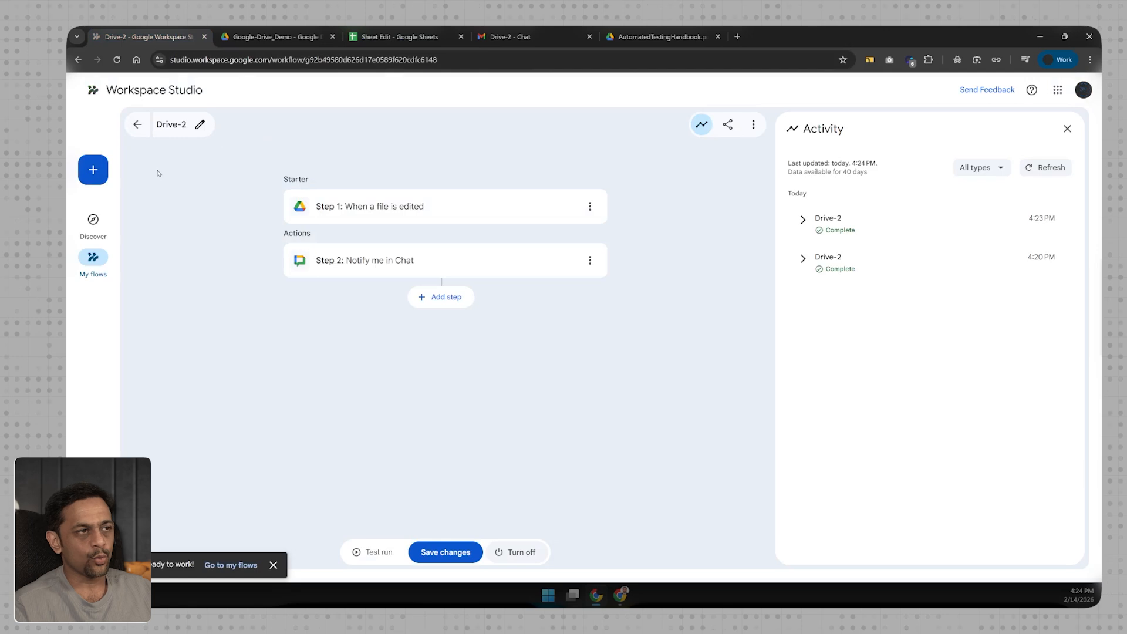